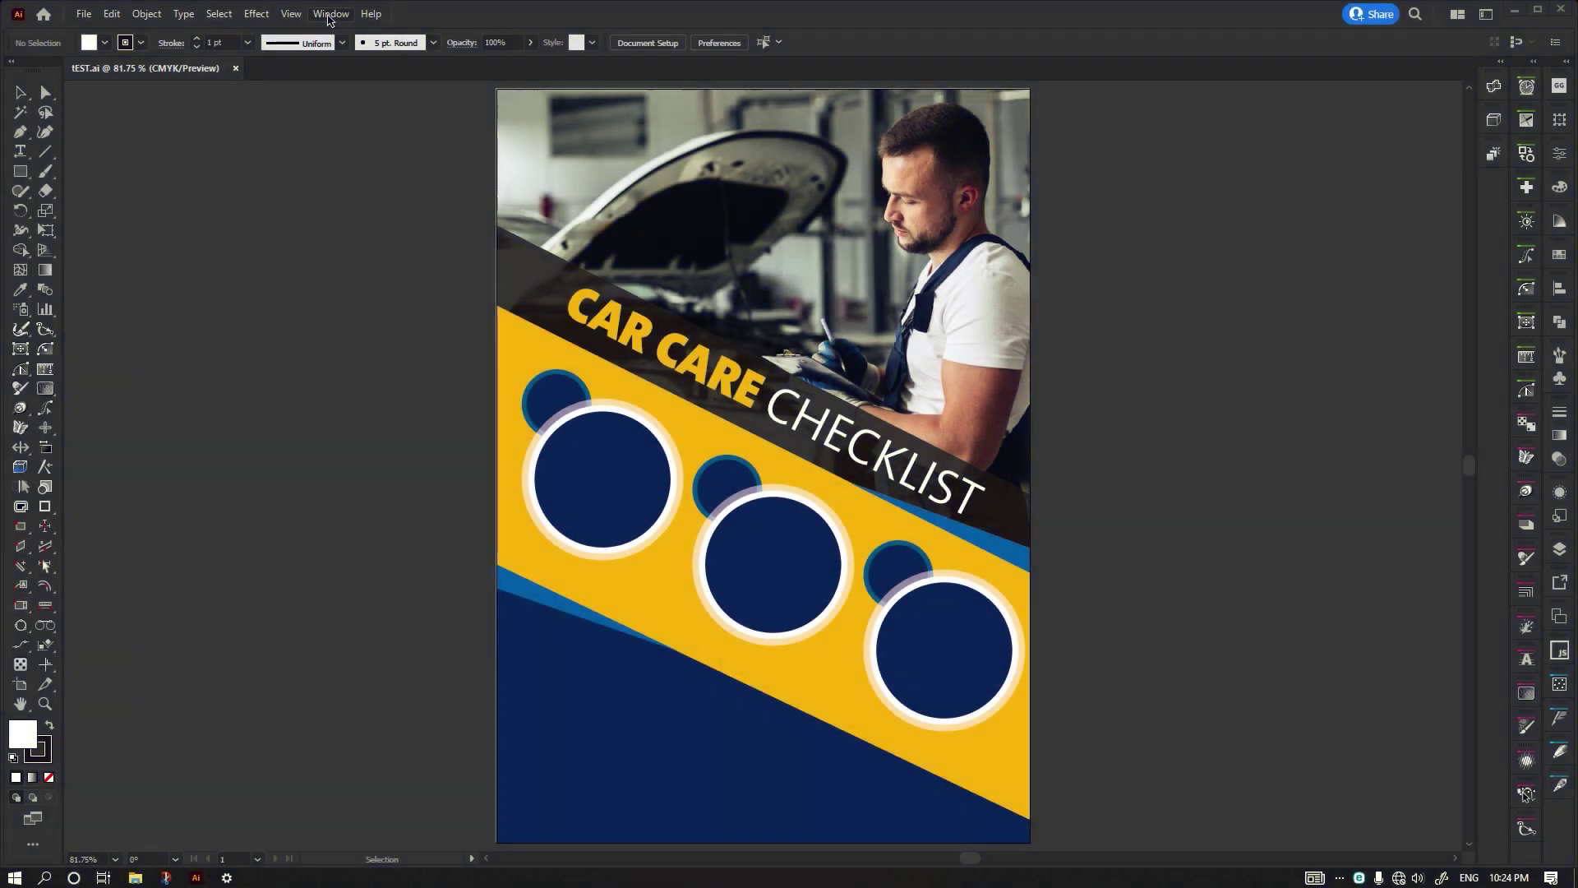
- Open the Astute Graphics DirectPrefs panel from the Window menu
{"action": "left_click", "coordinate": [329, 14]}
{"action": "mouse_move", "coordinate": [418, 284]}
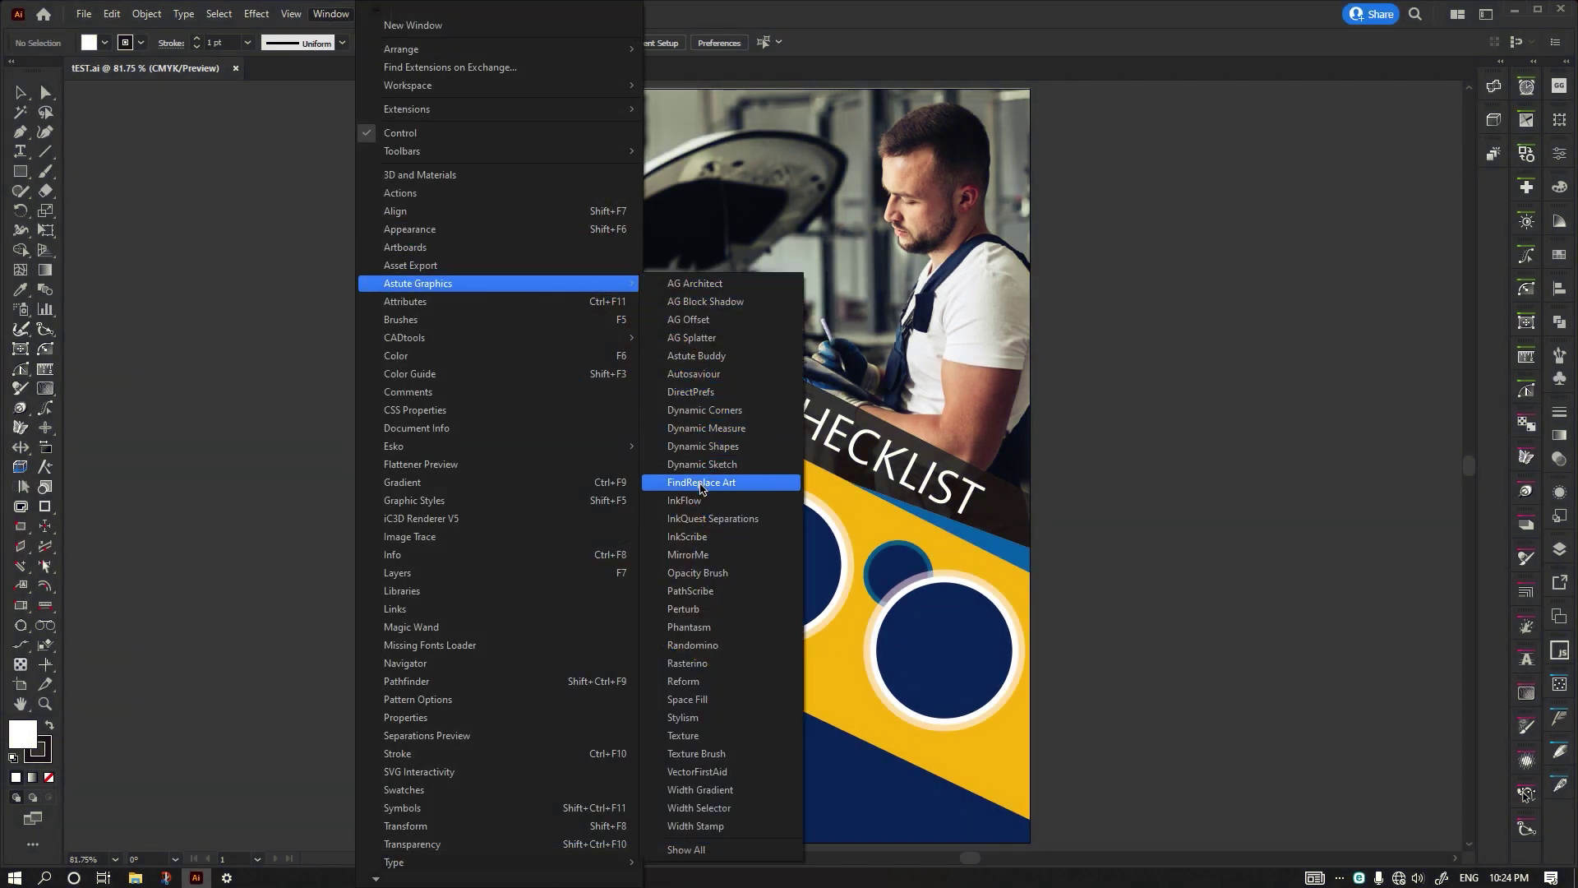
{"action": "left_click", "coordinate": [692, 392]}
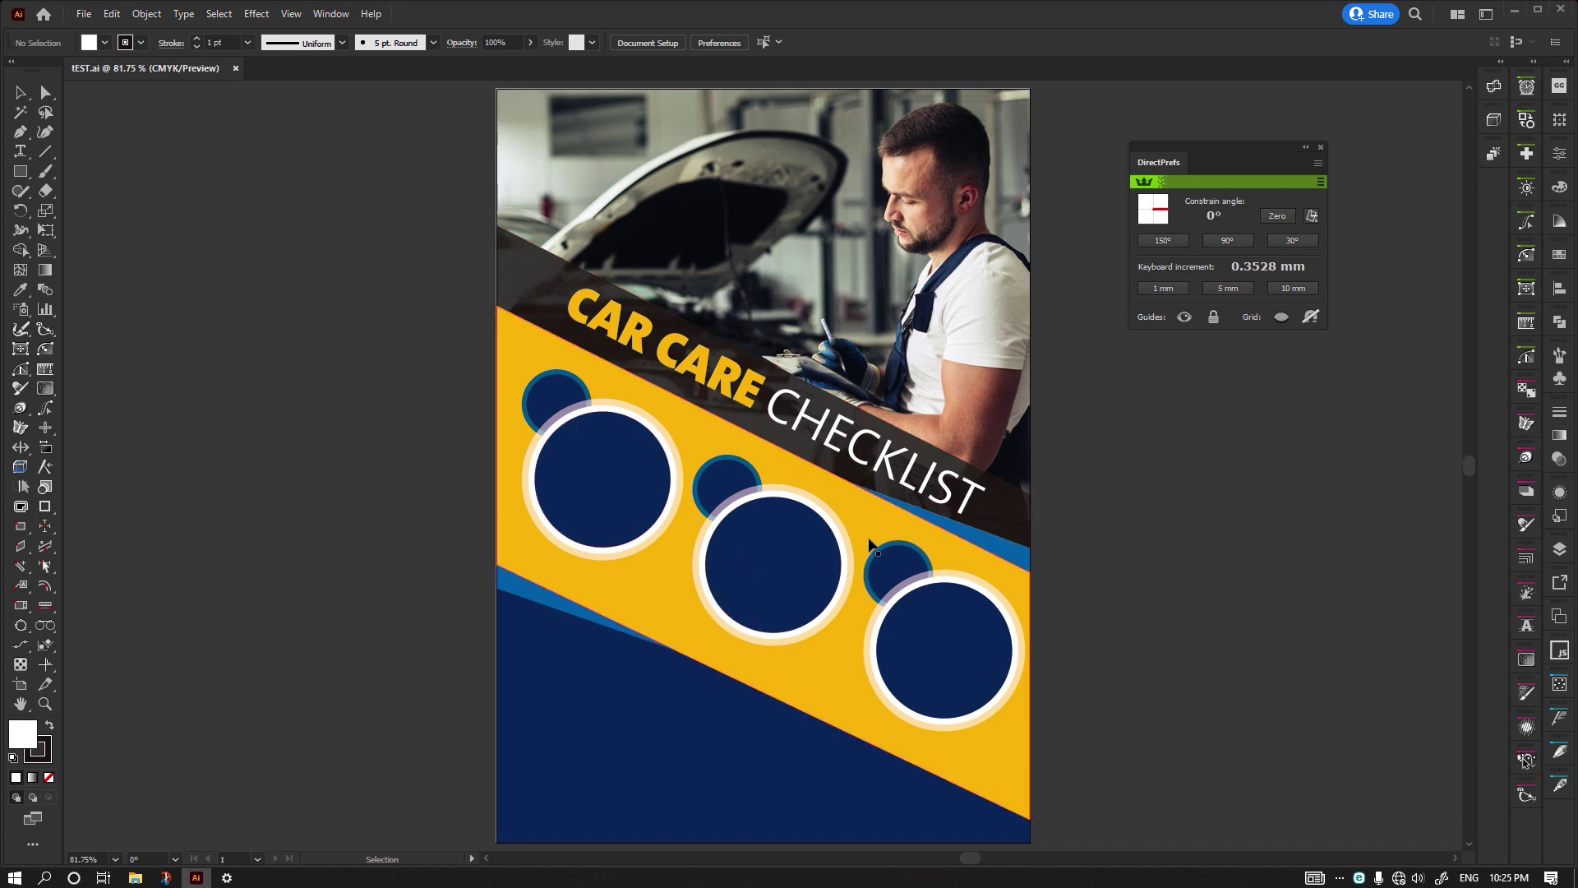
- Move all the poster artwork onto the left artboard, leaving the right artboard blank
{"action": "scroll", "coordinate": [925, 343], "scroll_direction": "down", "scroll_amount": 2}
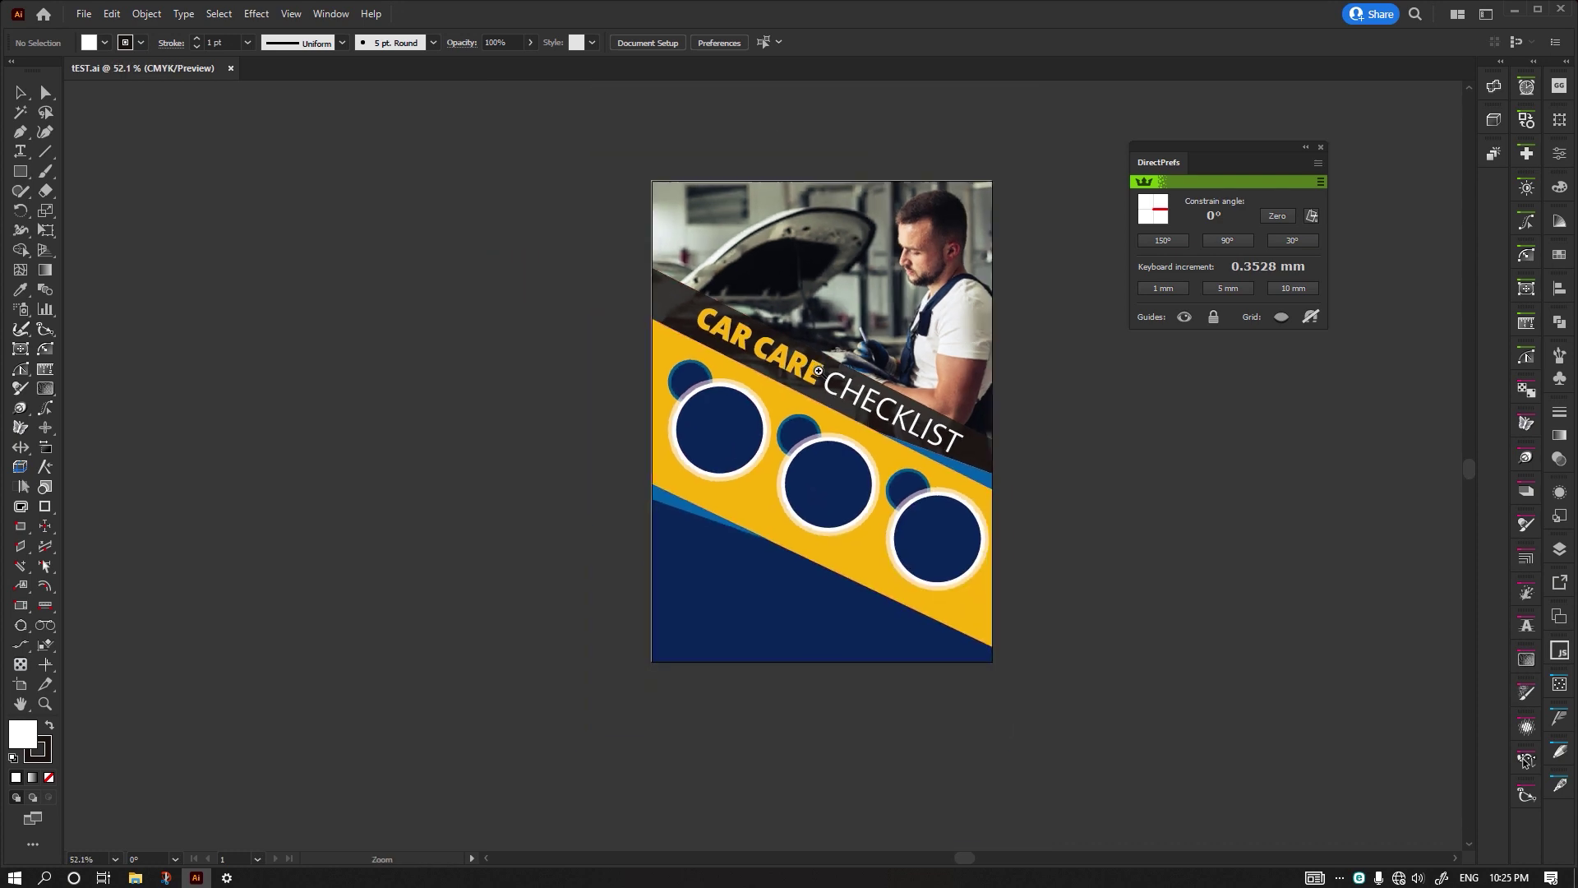
{"action": "key", "text": "ctrl+a"}
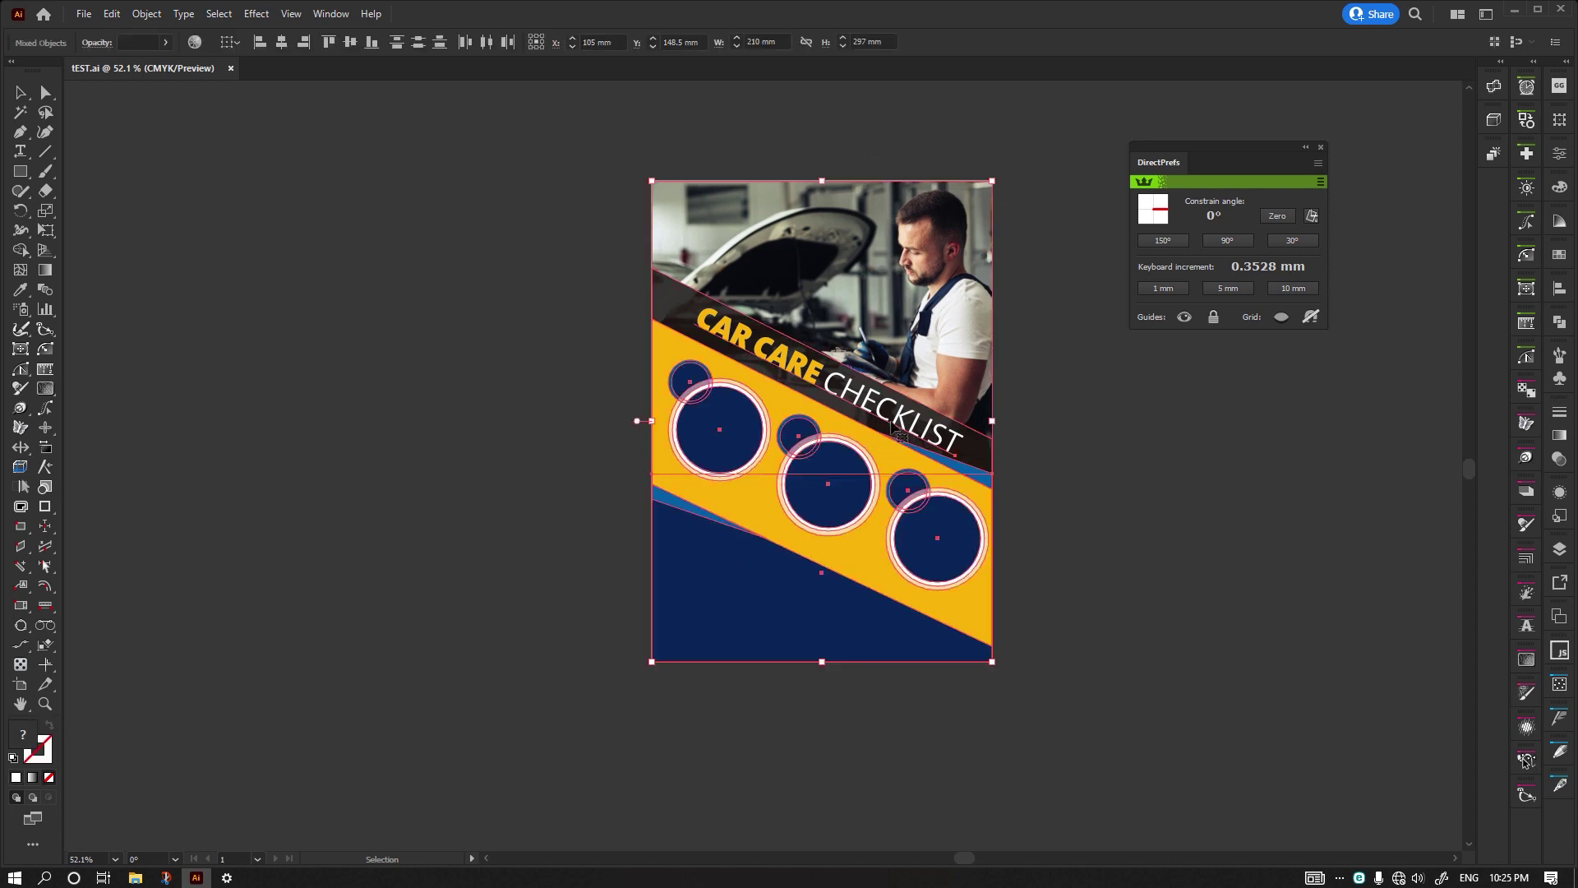
{"action": "left_click_drag", "start_coordinate": [822, 420], "coordinate": [483, 429]}
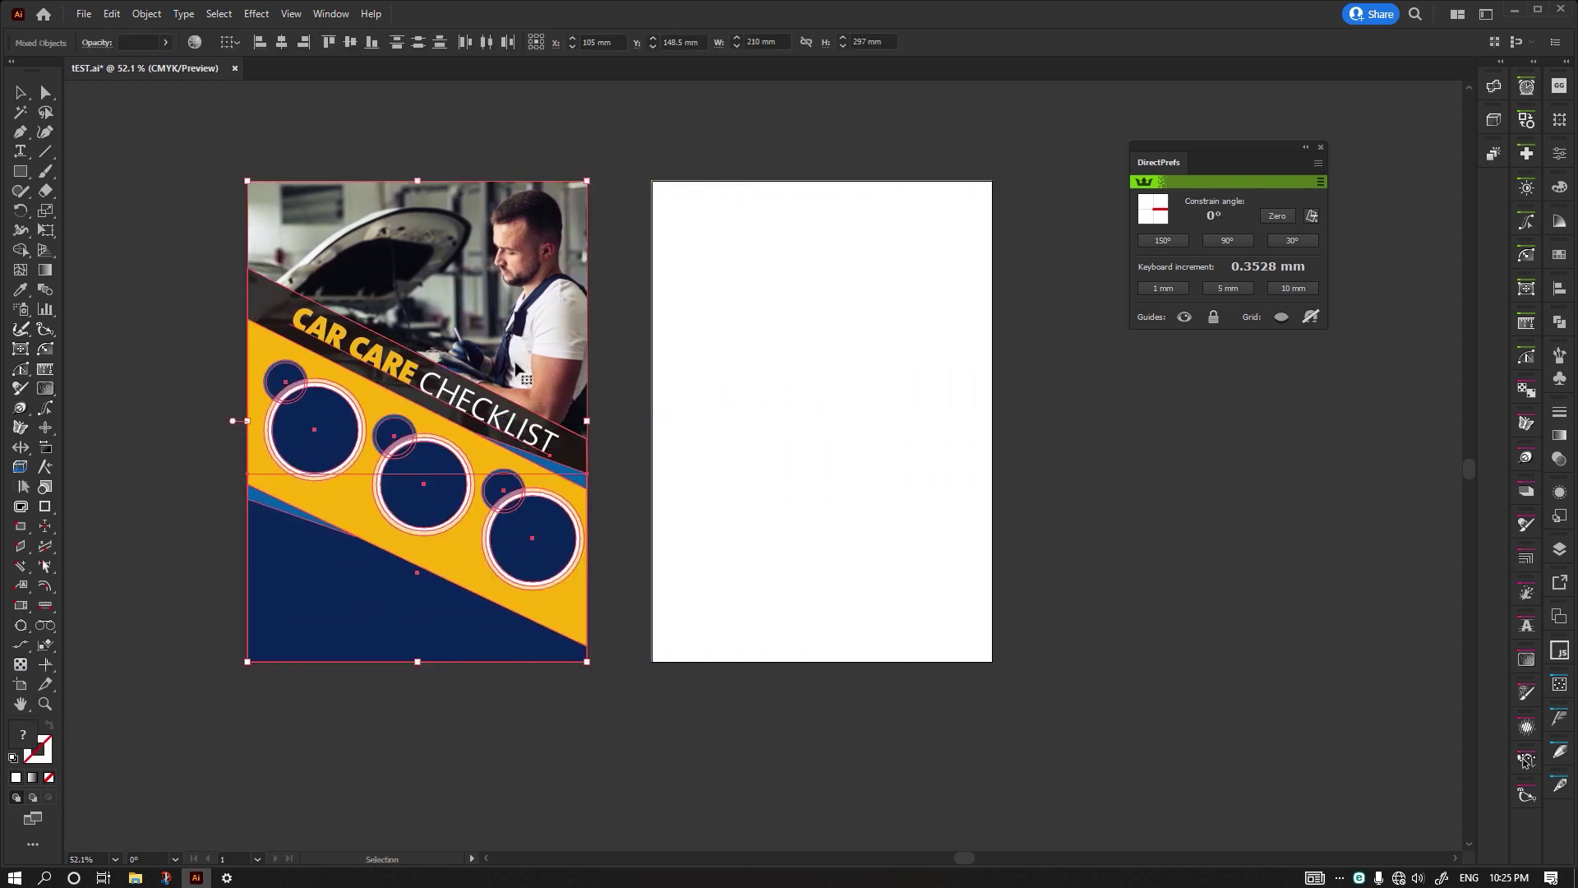
{"action": "left_click", "coordinate": [638, 136]}
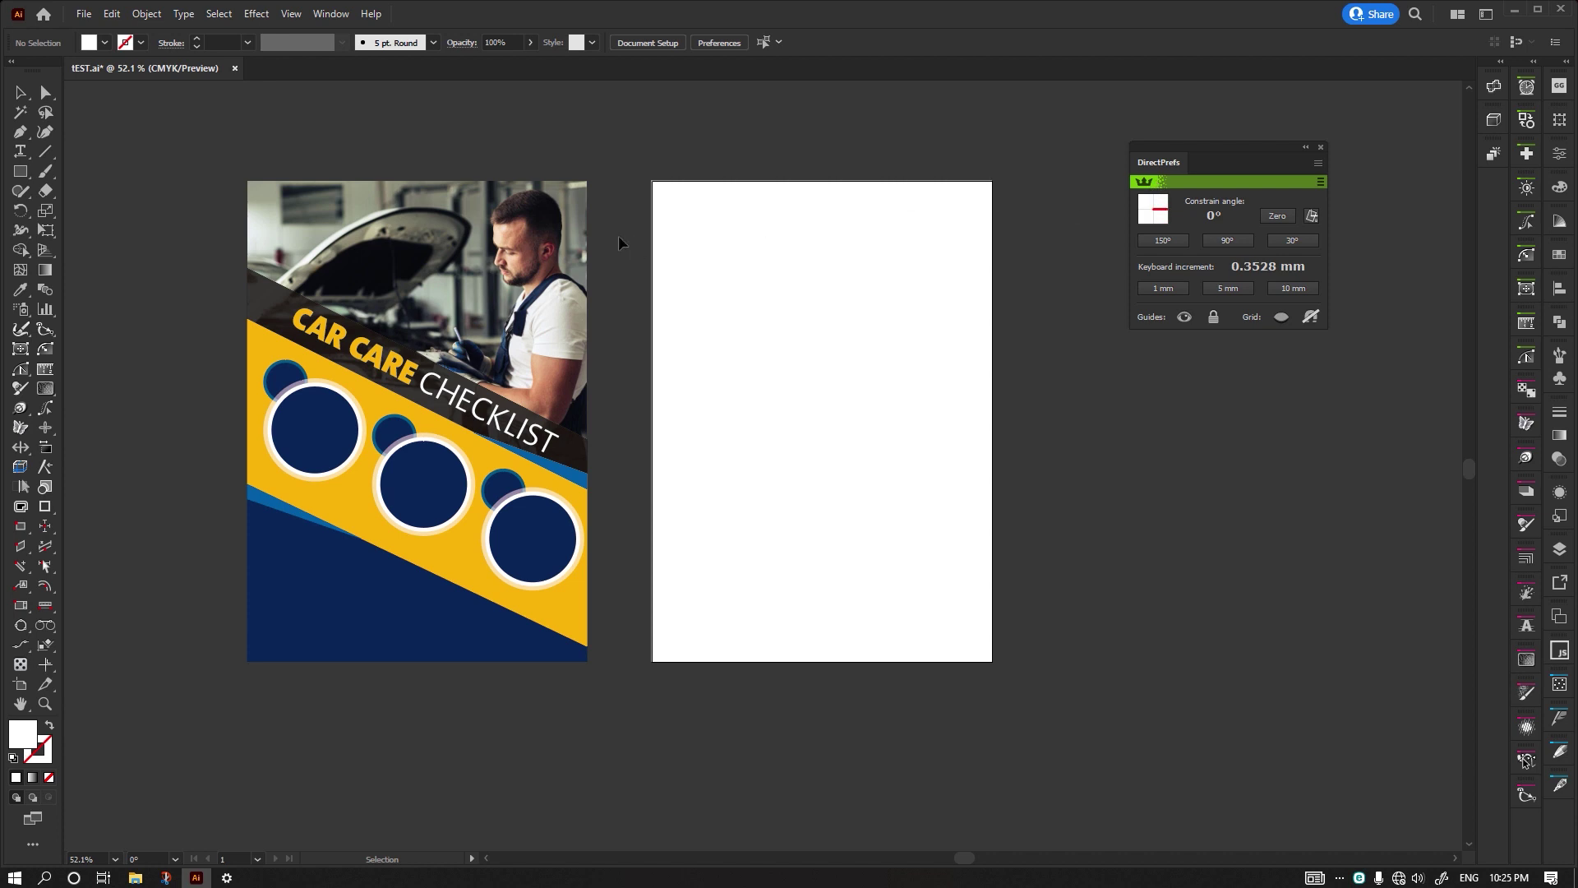
{"action": "left_click_drag", "start_coordinate": [265, 594], "coordinate": [640, 615]}
{"action": "key", "text": "ctrl+z"}
{"action": "key", "text": "ctrl+shift+a"}
- Draw a navy rectangle on the lower right artboard and drag its top-right corner down into a triangle
{"action": "key", "text": "m"}
{"action": "left_click_drag", "start_coordinate": [652, 490], "coordinate": [992, 662]}
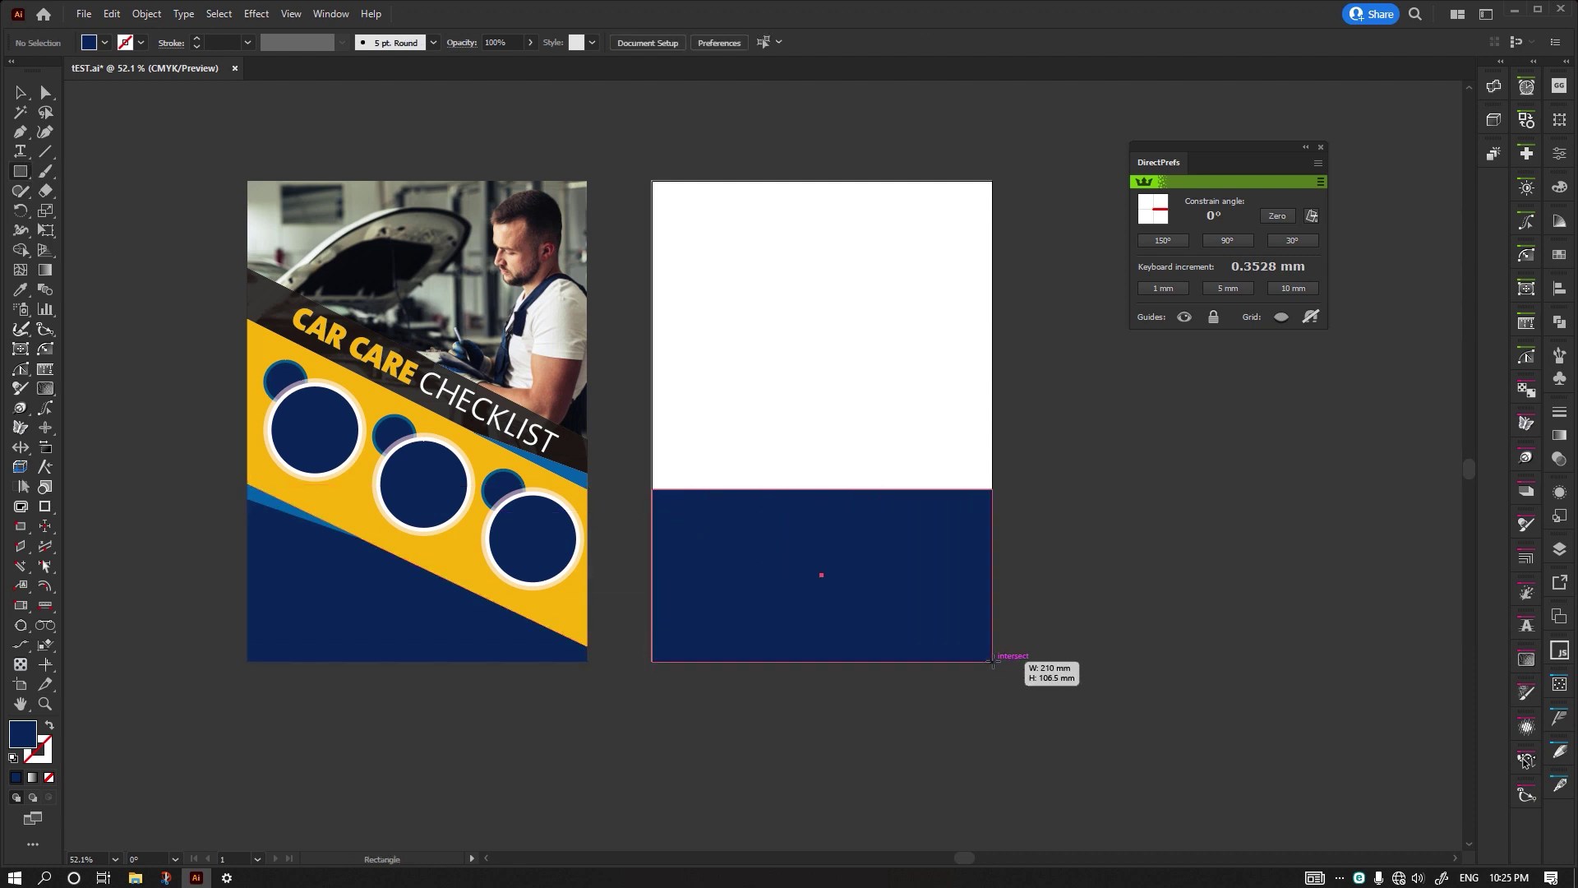
{"action": "key", "text": "a"}
{"action": "left_click", "coordinate": [1050, 460]}
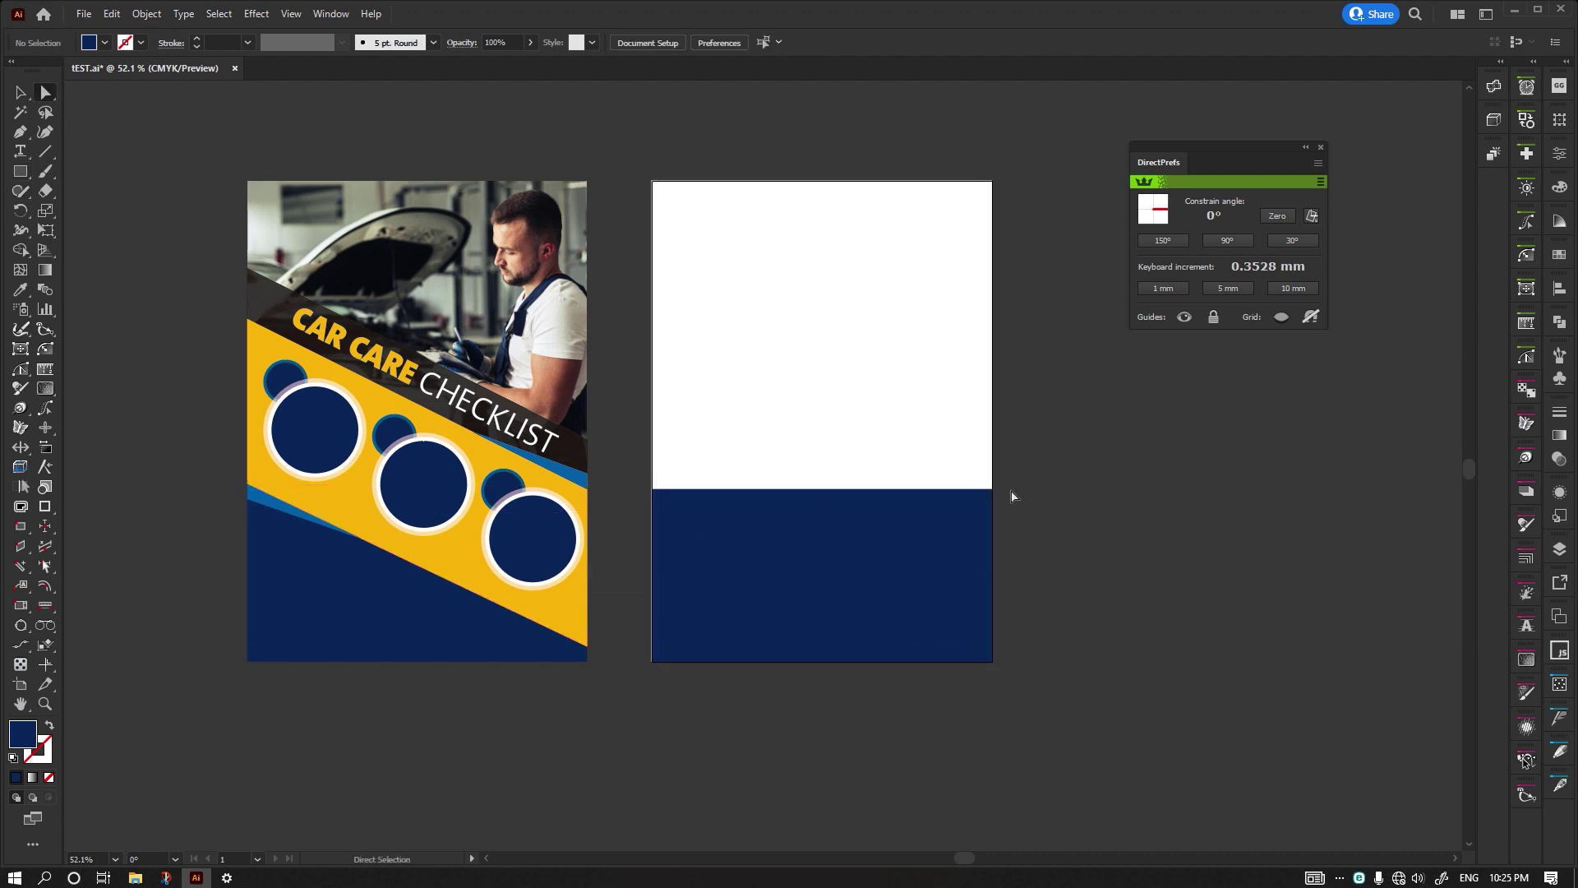
{"action": "left_click_drag", "start_coordinate": [992, 490], "coordinate": [993, 649]}
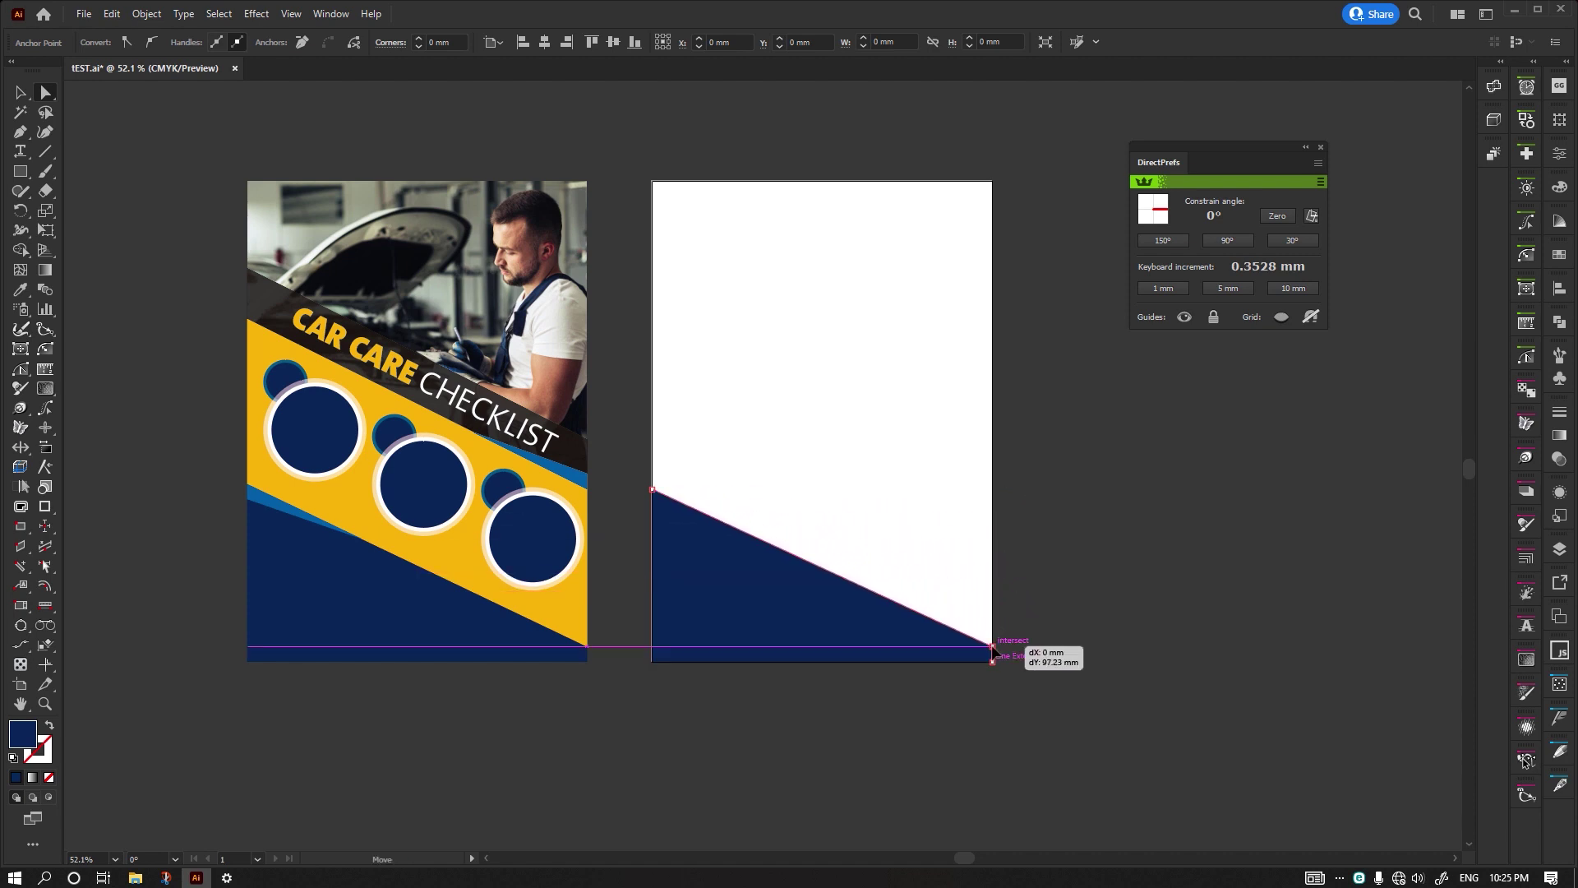
- Deselect the navy triangle and pan the view to the right artboard
{"action": "left_click", "coordinate": [21, 92]}
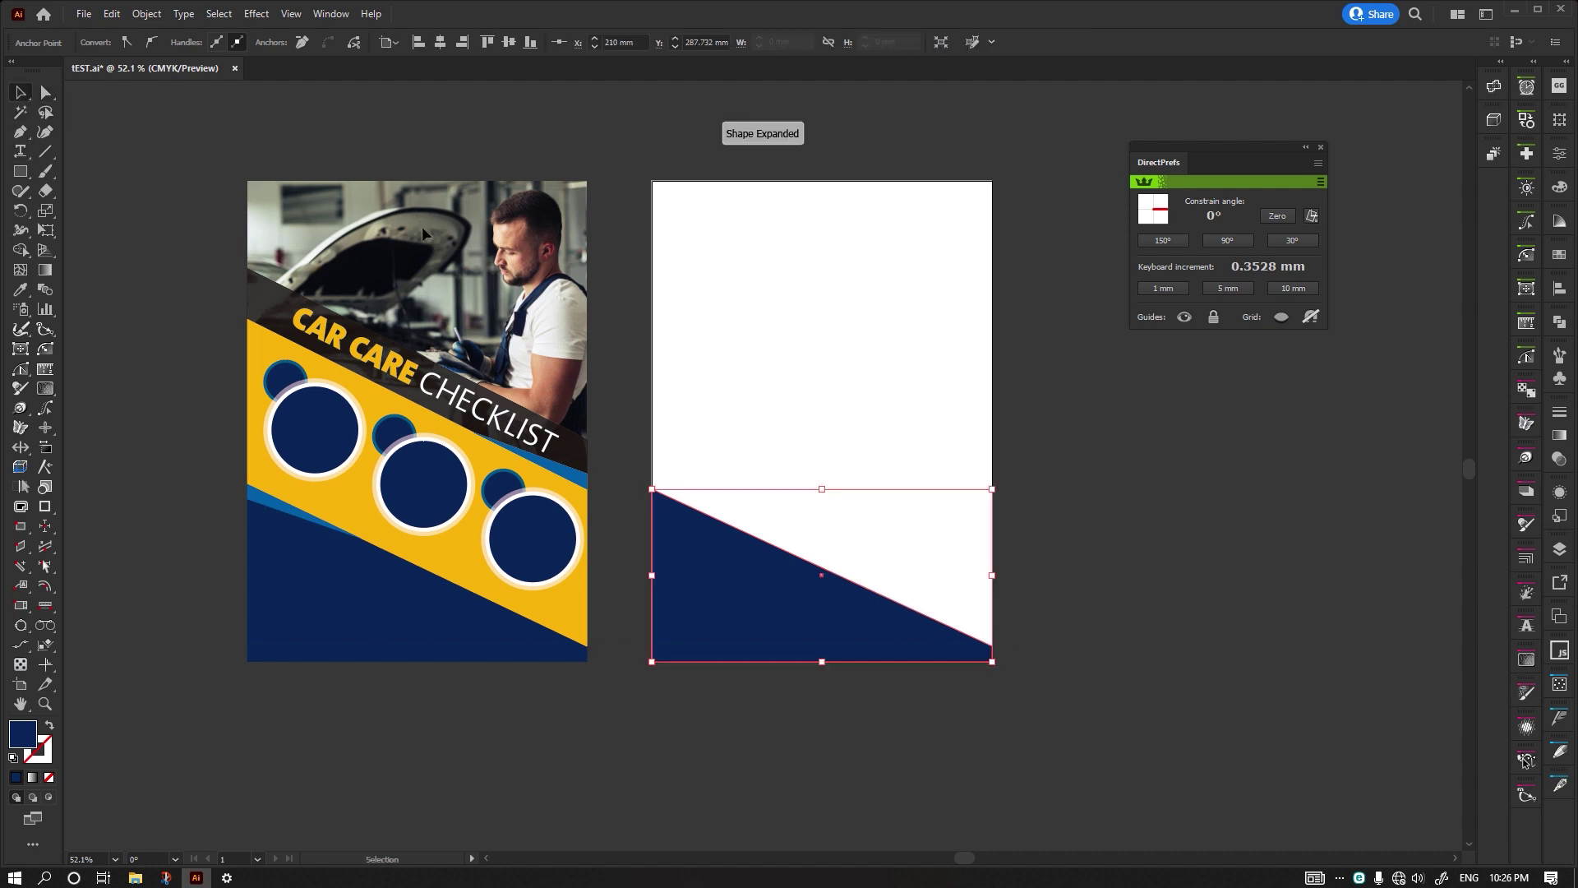
{"action": "left_click", "coordinate": [729, 426]}
{"action": "scroll", "coordinate": [739, 567], "scroll_direction": "up", "scroll_amount": 3}
{"action": "scroll", "coordinate": [831, 539], "scroll_direction": "down", "scroll_amount": 2}
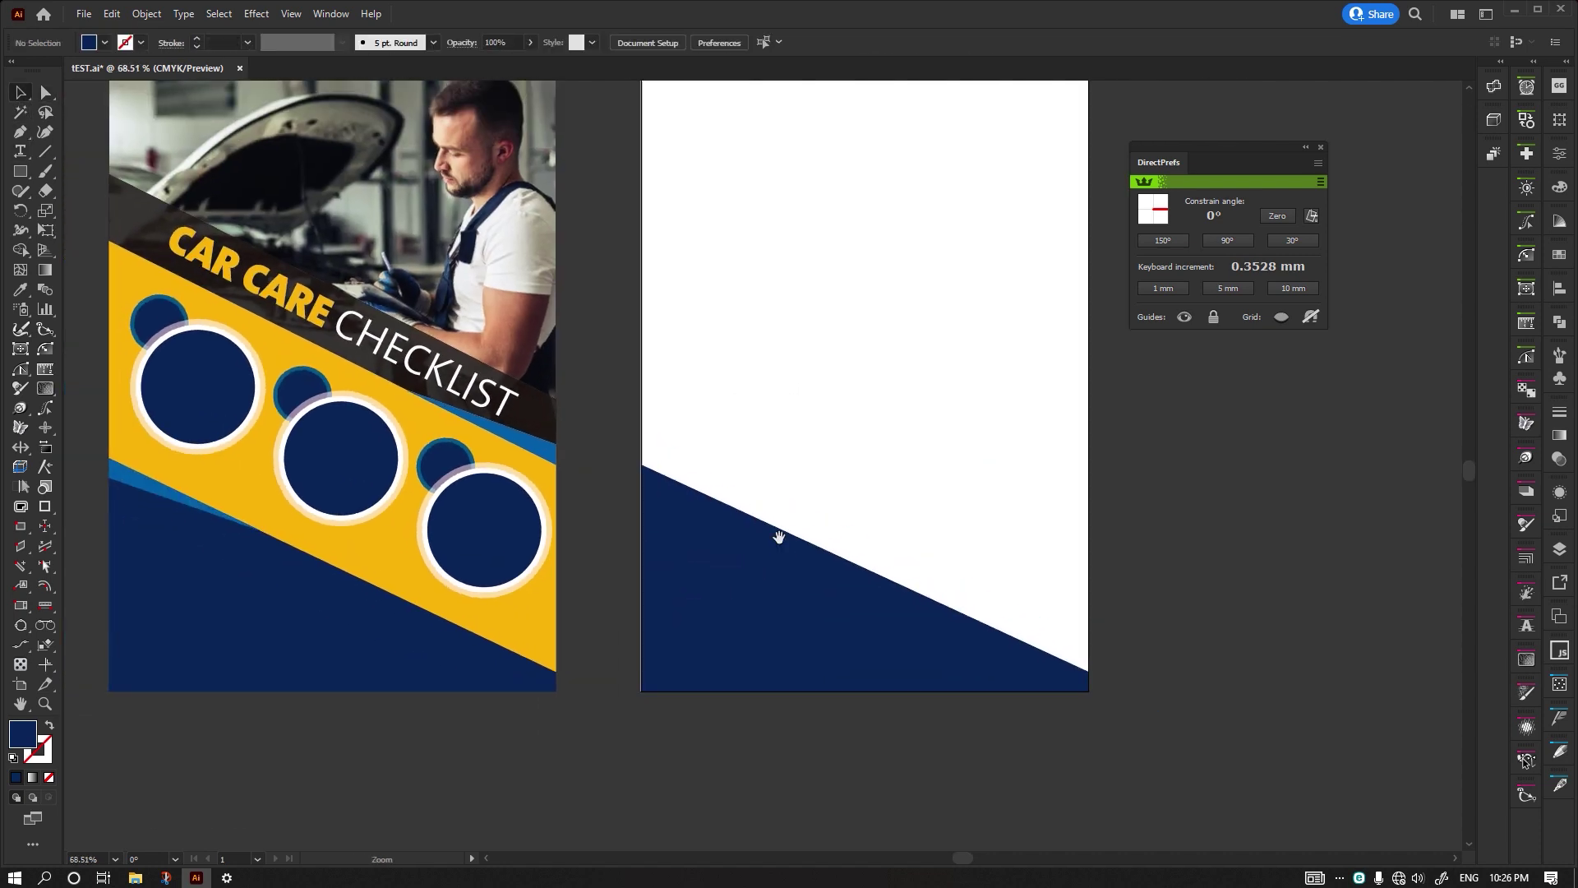
{"action": "left_click_drag", "start_coordinate": [778, 536], "coordinate": [604, 434]}
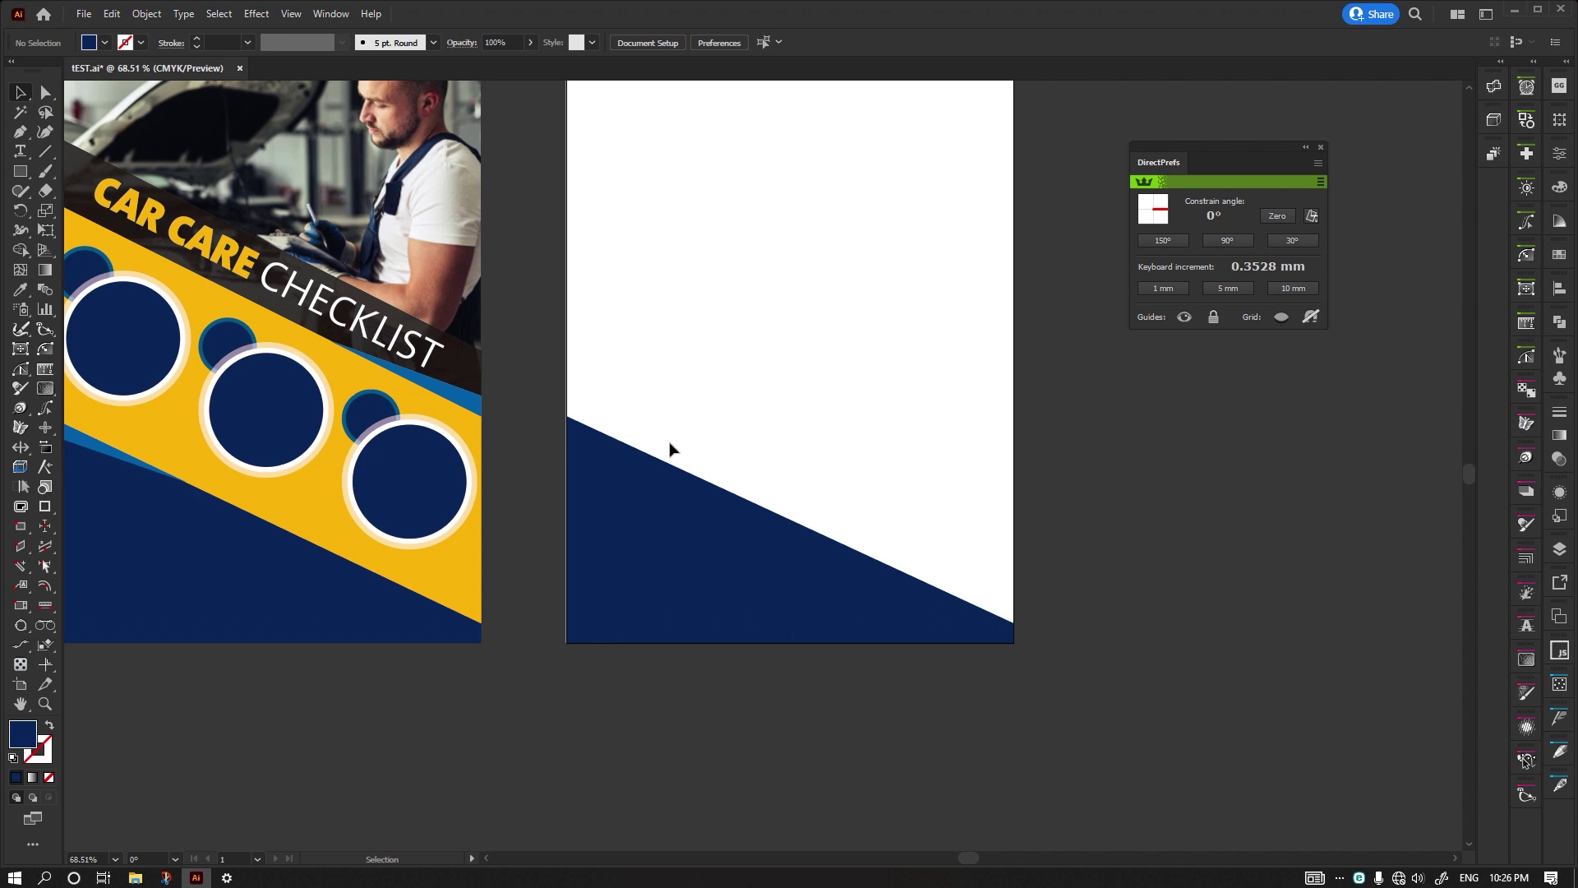
{"action": "scroll", "coordinate": [182, 296], "scroll_direction": "left", "scroll_amount": 3}
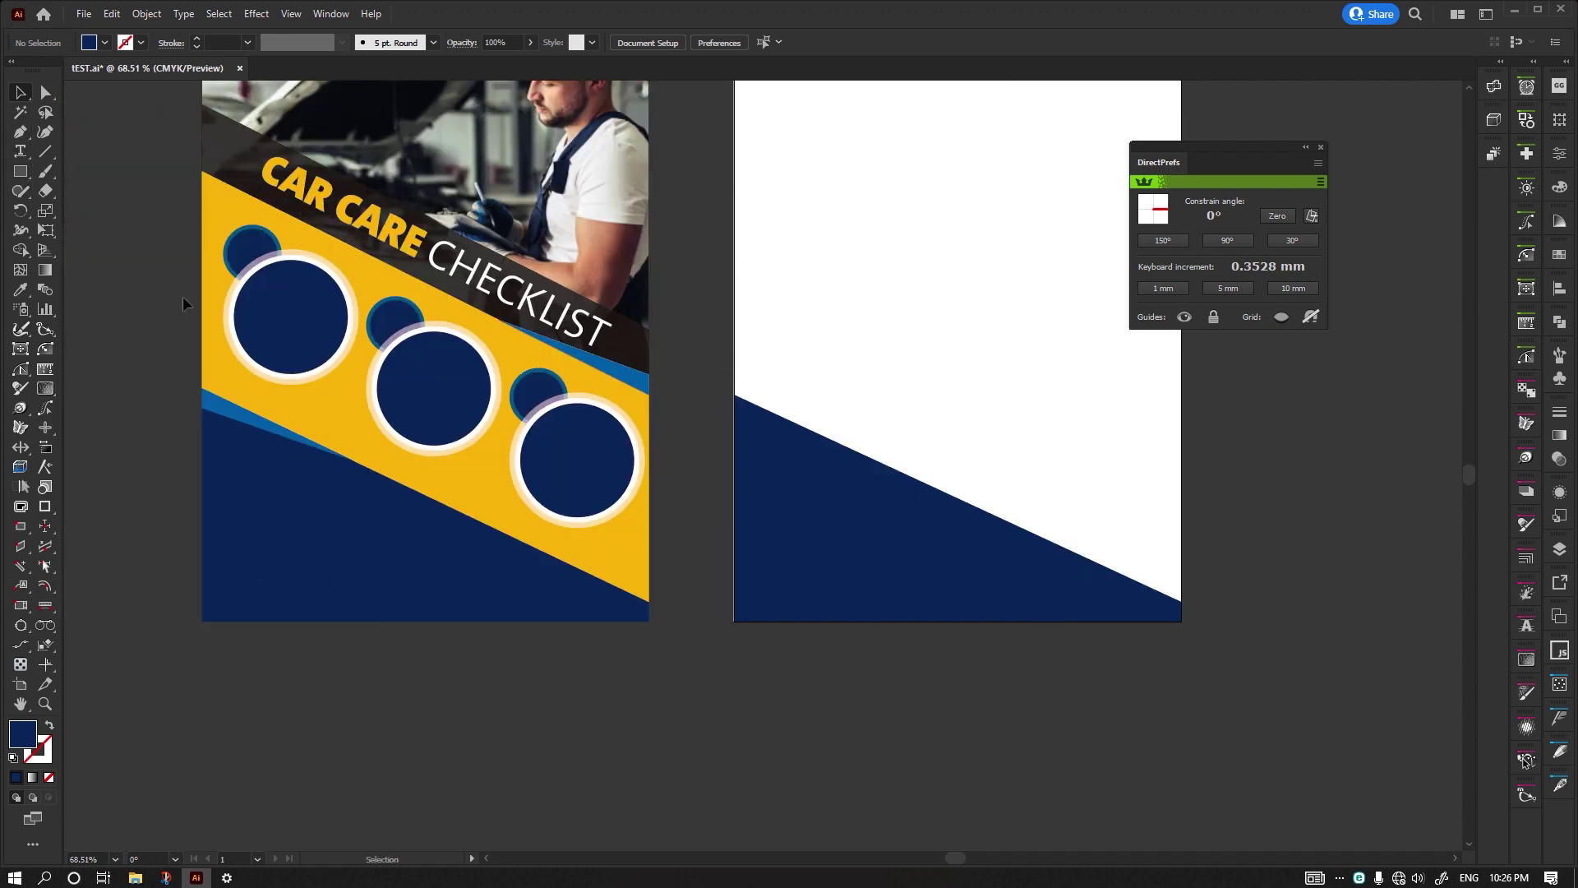
{"action": "scroll", "coordinate": [233, 286], "scroll_direction": "right", "scroll_amount": 3}
{"action": "scroll", "coordinate": [705, 310], "scroll_direction": "down", "scroll_amount": 2}
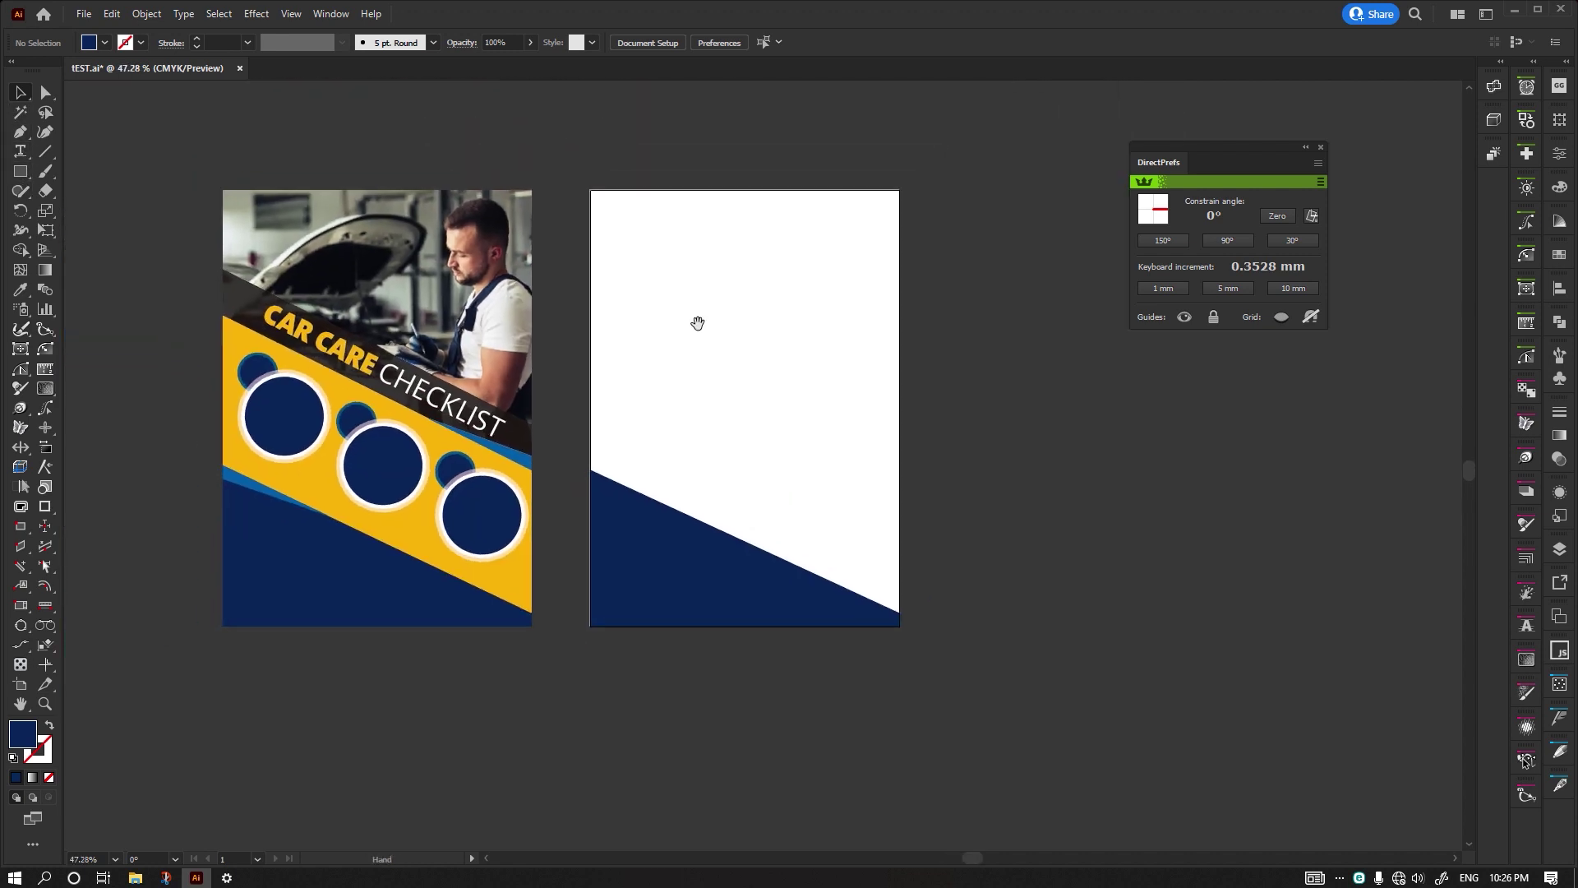
- Draw a closed four-anchor navy shape with a downward-slanting top across the right artboard
{"action": "left_click", "coordinate": [20, 132]}
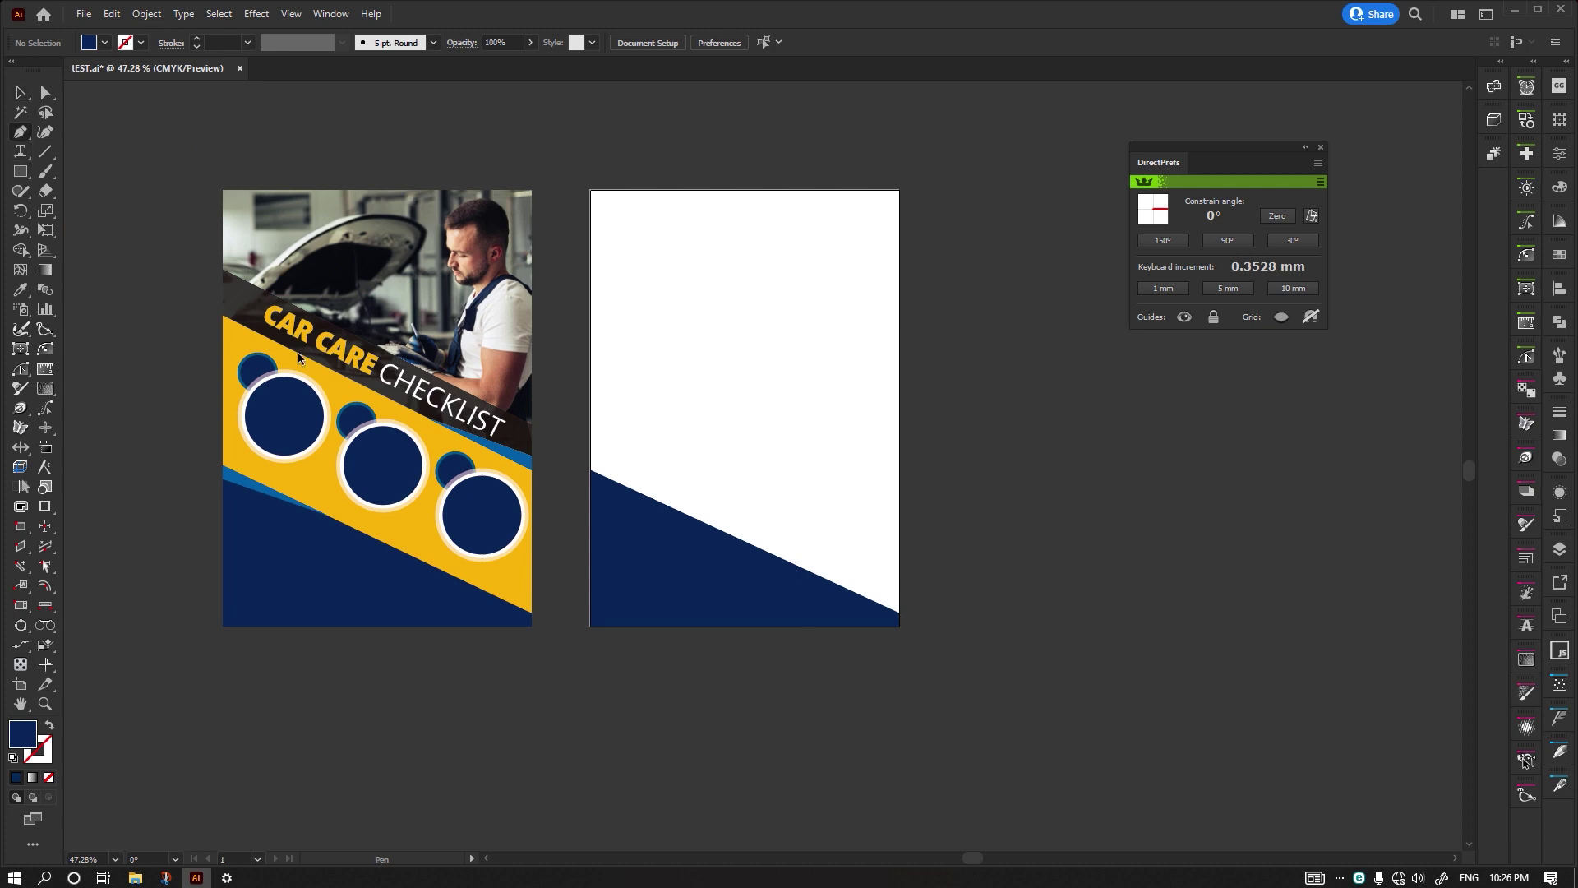
{"action": "left_click", "coordinate": [590, 470]}
{"action": "left_click", "coordinate": [590, 327]}
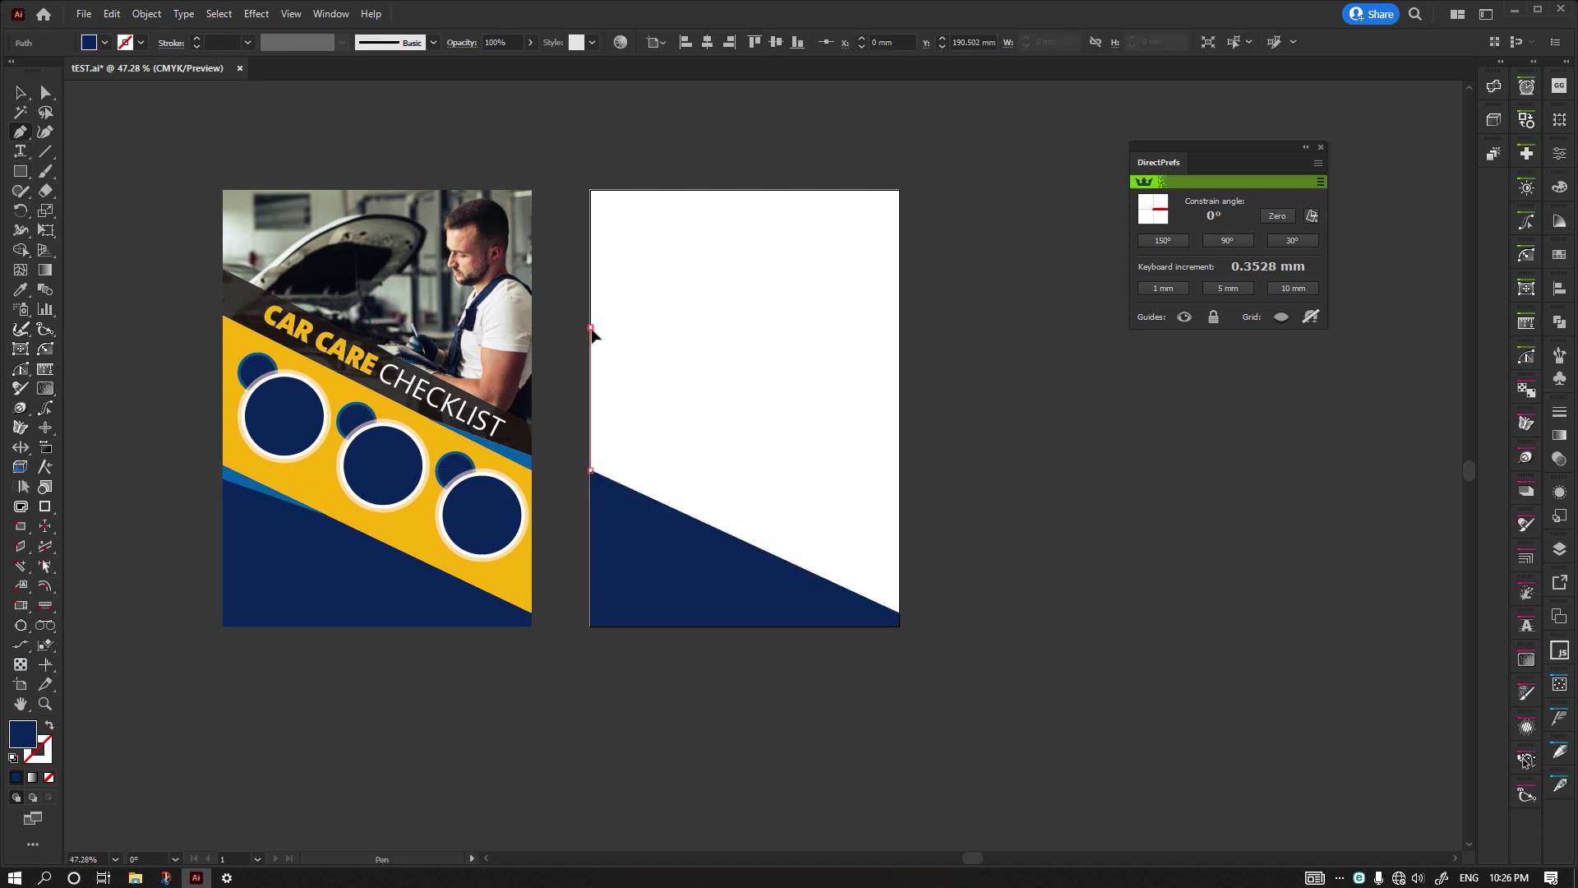
{"action": "left_click", "coordinate": [898, 443]}
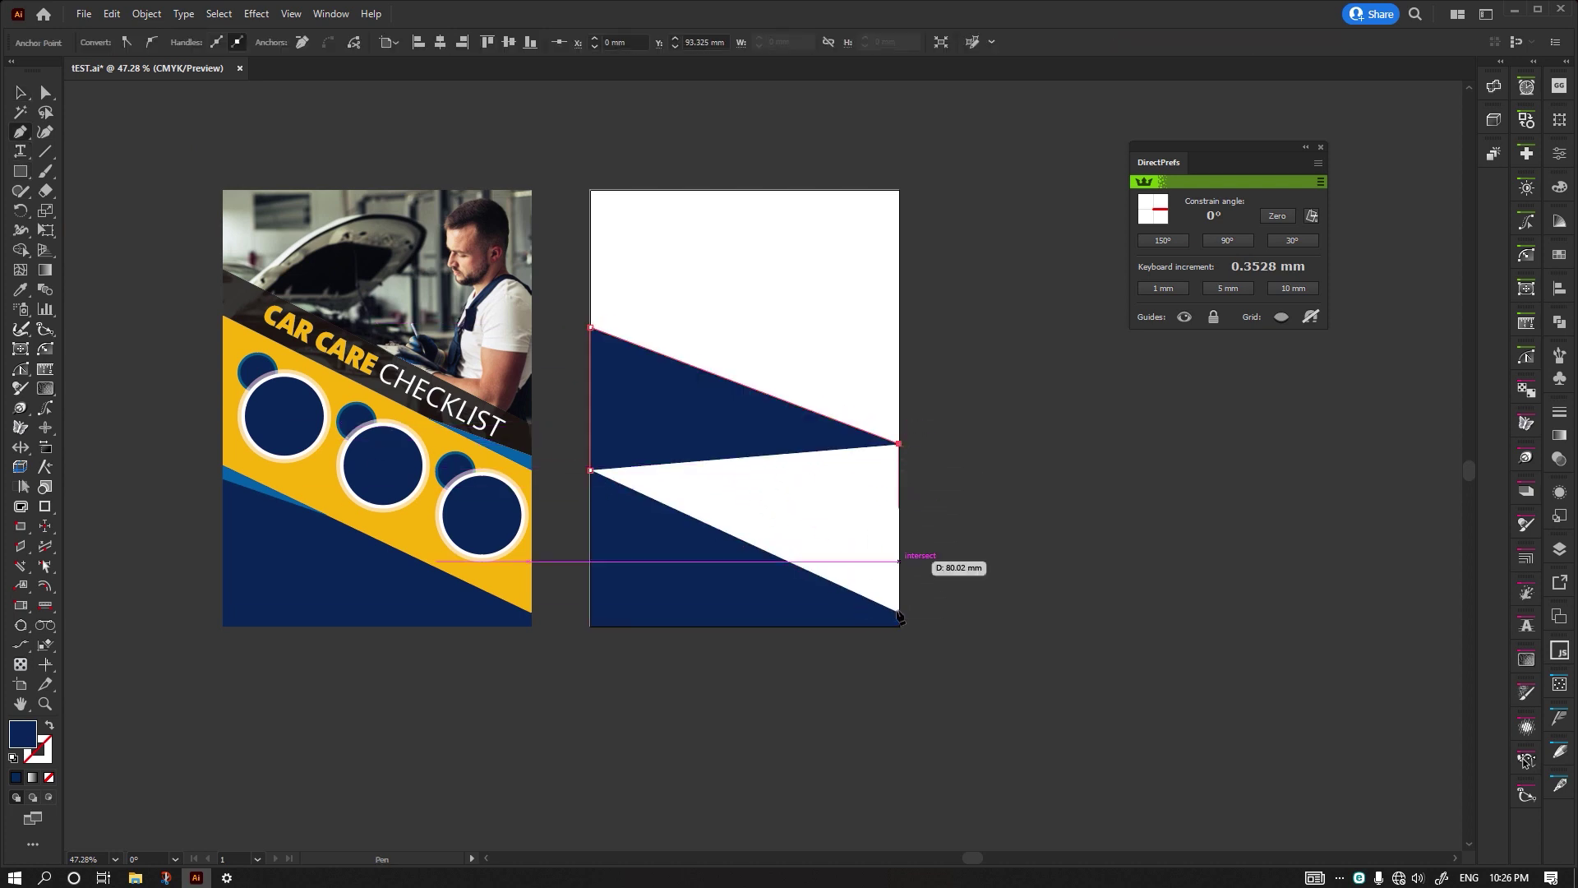
{"action": "left_click", "coordinate": [899, 612]}
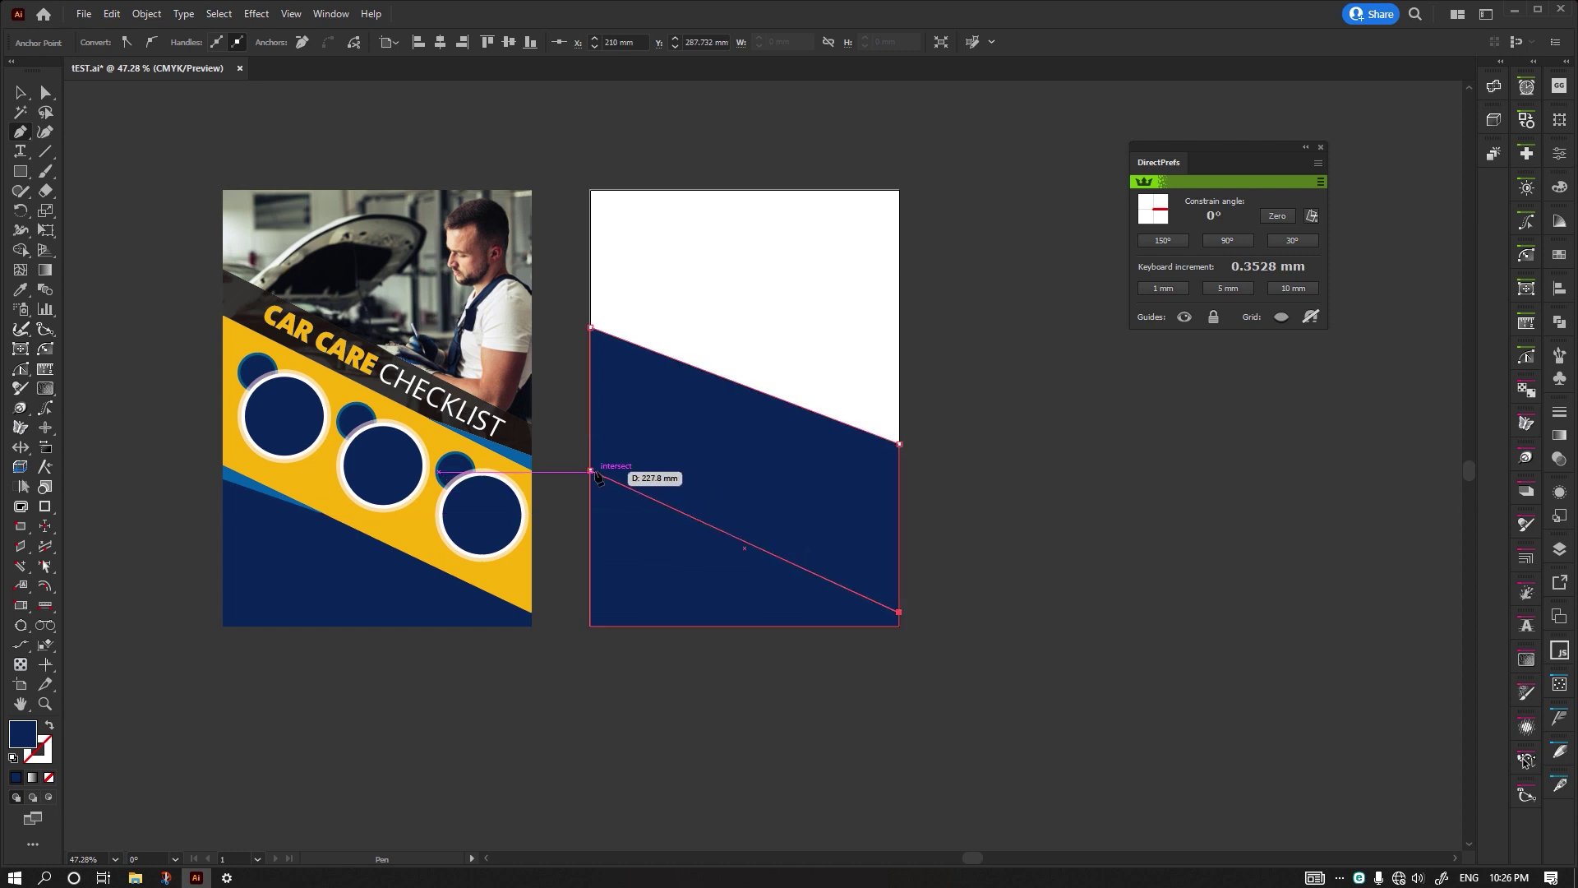
{"action": "left_click", "coordinate": [590, 470]}
{"action": "left_click", "coordinate": [20, 92]}
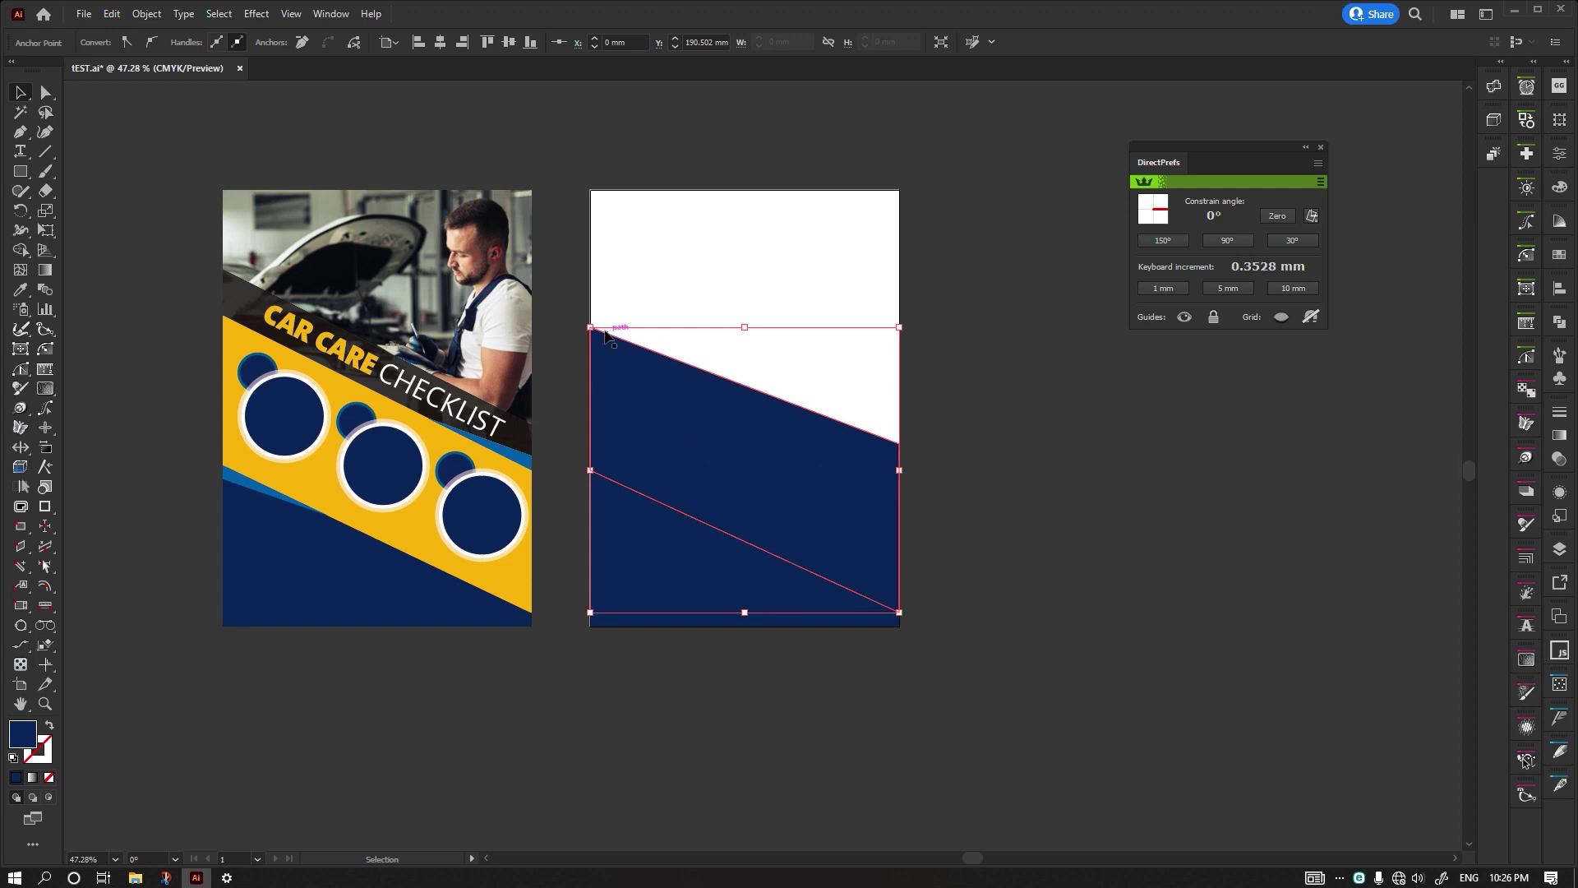
{"action": "left_click", "coordinate": [764, 269]}
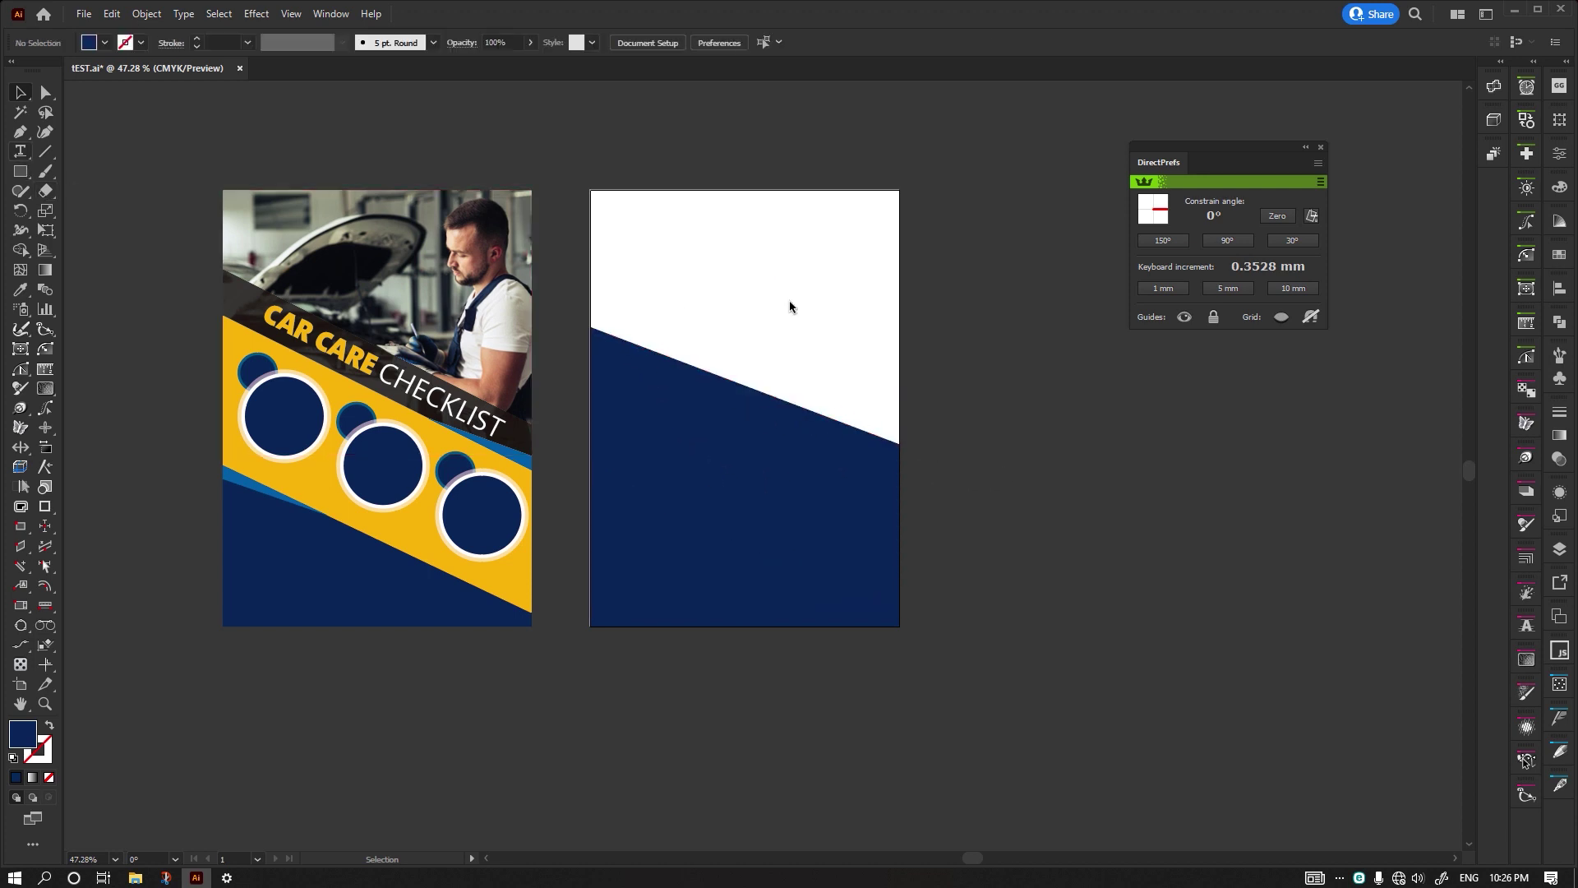
- Place Lorem ipsum text on the right artboard, enlarge it, and undo its rotation
{"action": "key", "text": "t"}
{"action": "left_click", "coordinate": [734, 289]}
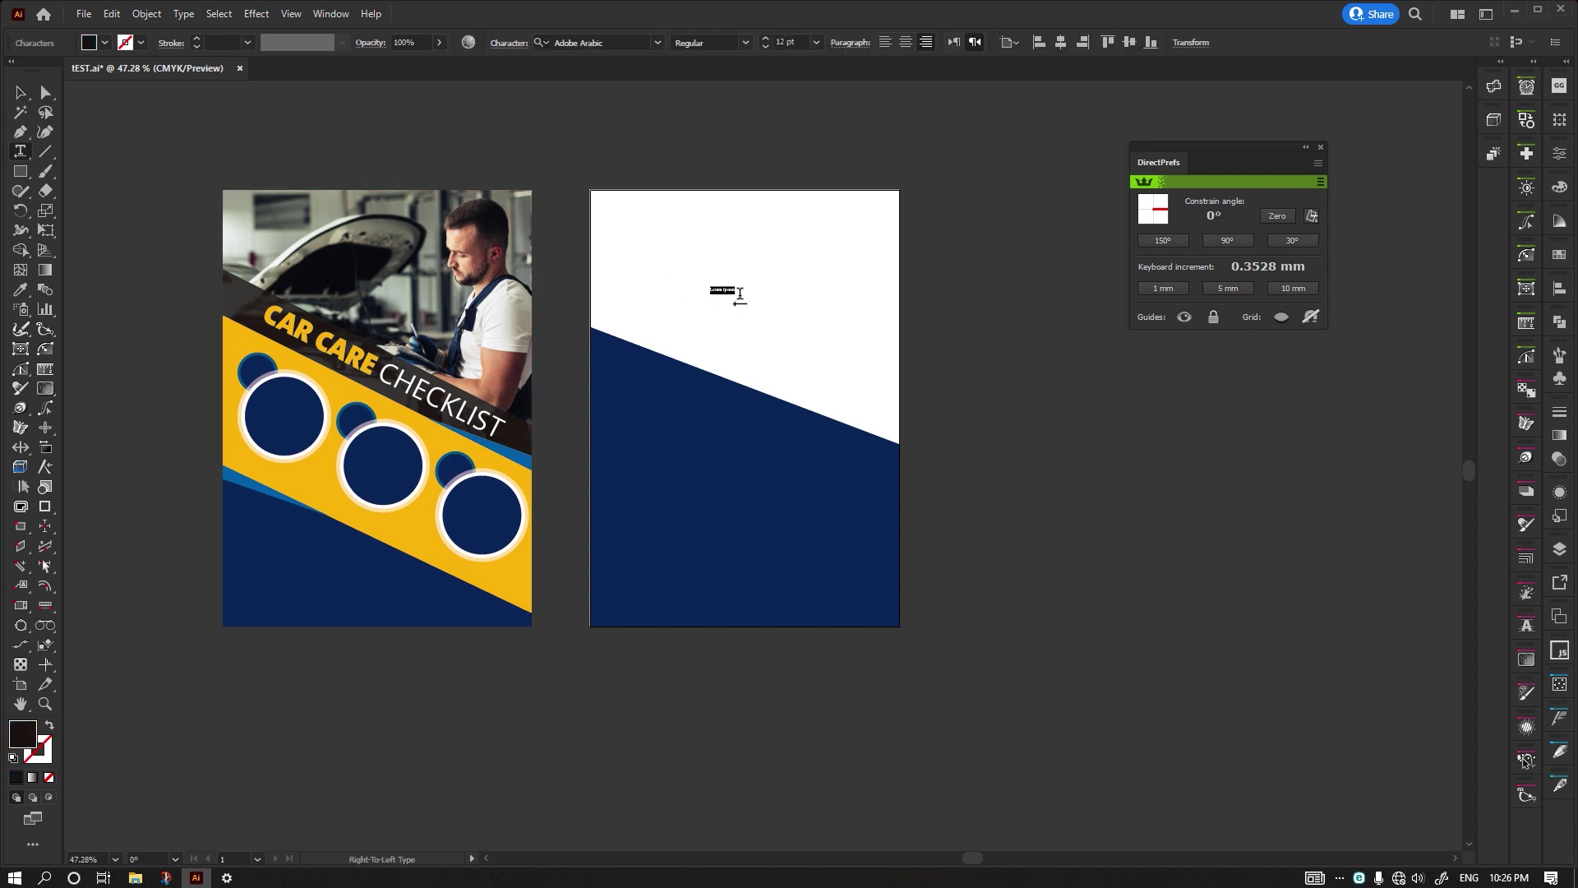
{"action": "left_click", "coordinate": [20, 92]}
{"action": "mouse_move", "coordinate": [743, 299]}
{"action": "left_mouse_down"}
{"action": "mouse_move", "coordinate": [807, 348]}
{"action": "mouse_move", "coordinate": [836, 330]}
{"action": "mouse_move", "coordinate": [778, 402]}
{"action": "mouse_move", "coordinate": [829, 418]}
{"action": "mouse_move", "coordinate": [880, 384]}
{"action": "left_mouse_up"}
{"action": "scroll", "coordinate": [778, 402], "scroll_direction": "up", "scroll_amount": 5}
{"action": "scroll", "coordinate": [698, 374], "scroll_direction": "down", "scroll_amount": 1}
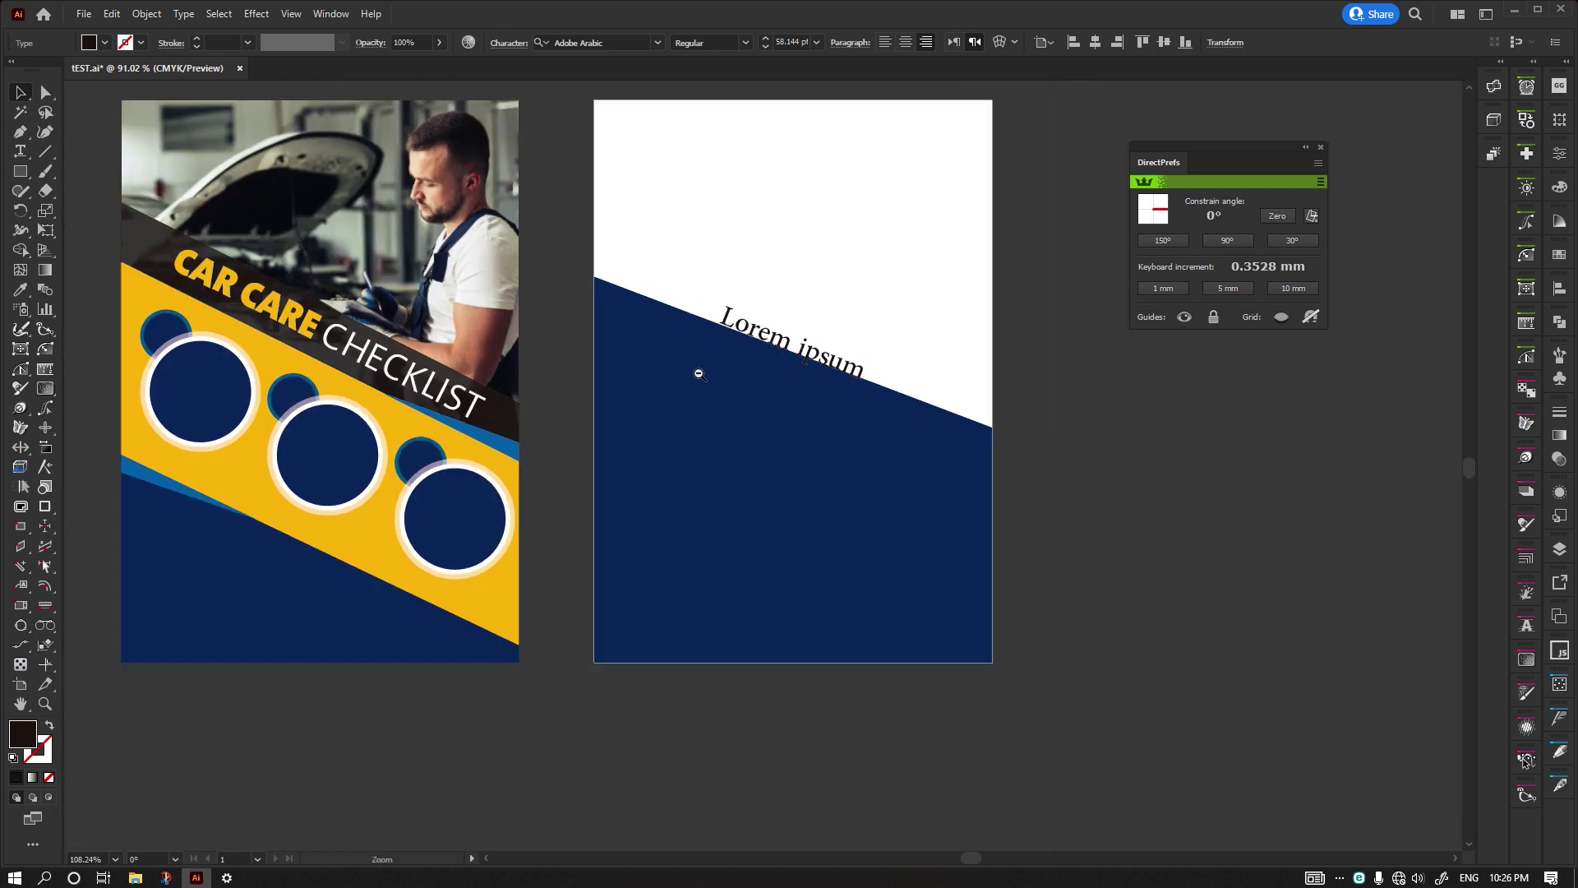
{"action": "scroll", "coordinate": [698, 374], "scroll_direction": "down", "scroll_amount": 3}
{"action": "key", "text": "ctrl+z"}
{"action": "key", "text": "ctrl+z"}
{"action": "key", "text": "ctrl+z"}
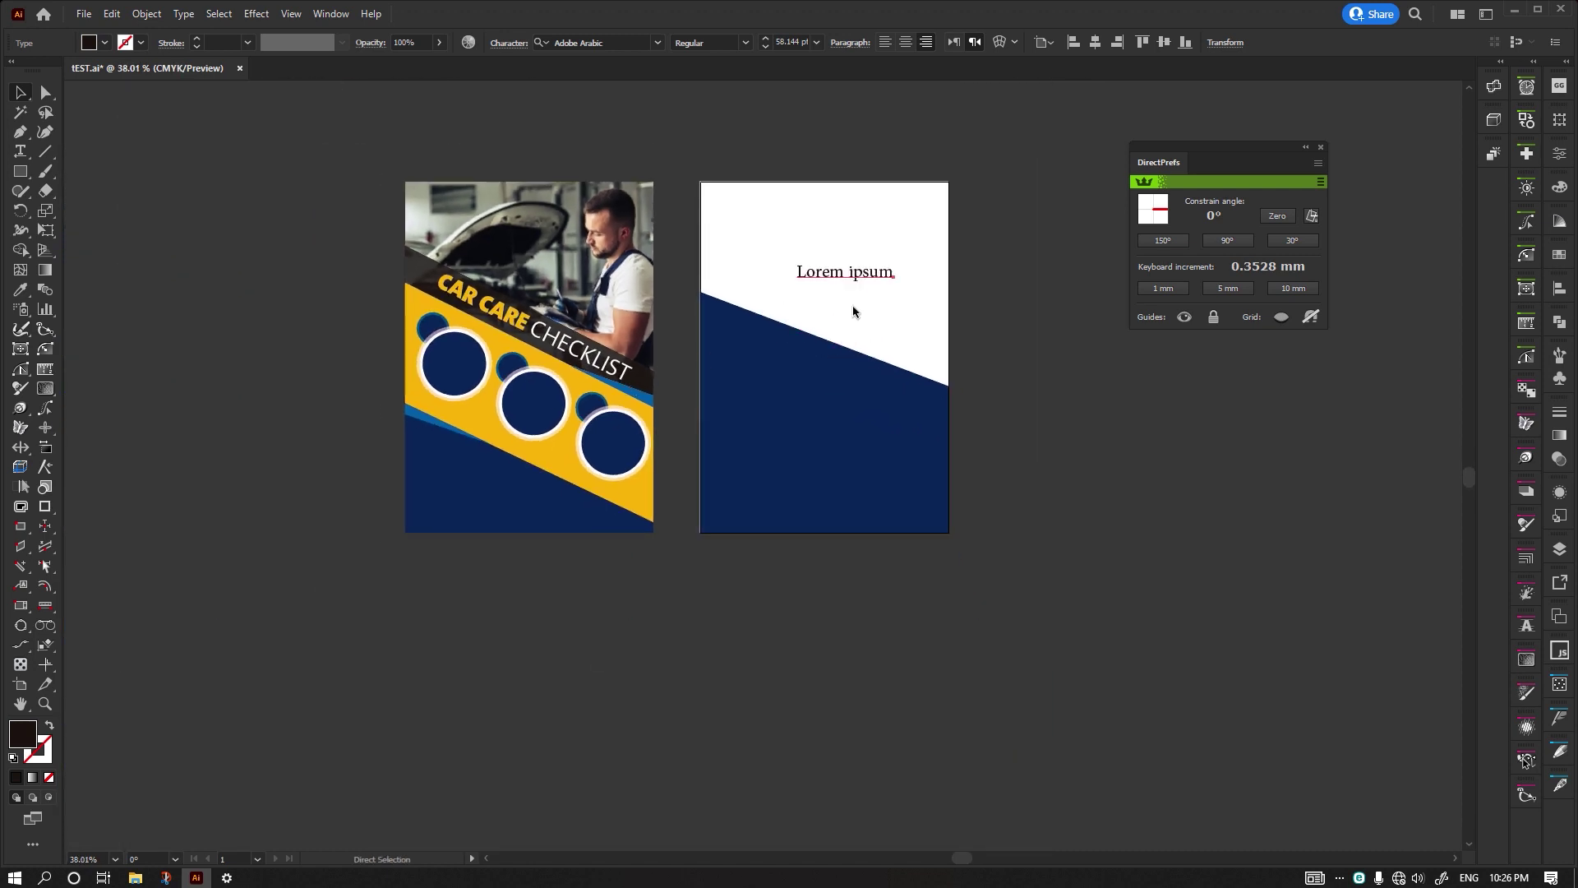
- Delete the Lorem ipsum text and the navy slanted band
{"action": "key", "text": "v"}
{"action": "scroll", "coordinate": [853, 311], "scroll_direction": "up", "scroll_amount": 2}
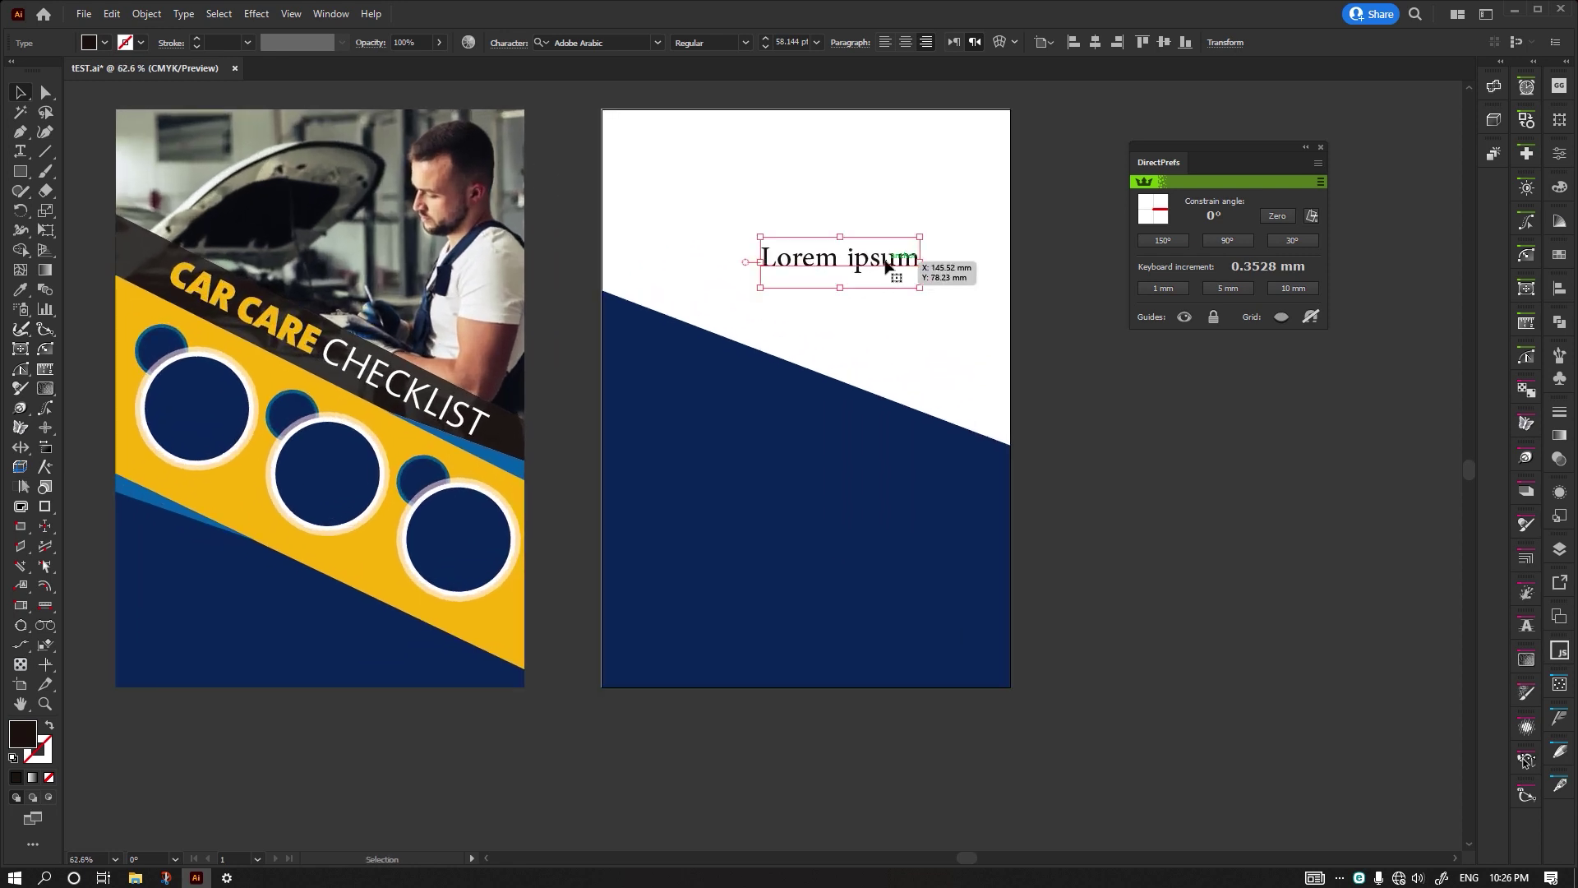
{"action": "key", "text": "Delete"}
{"action": "left_click", "coordinate": [765, 361]}
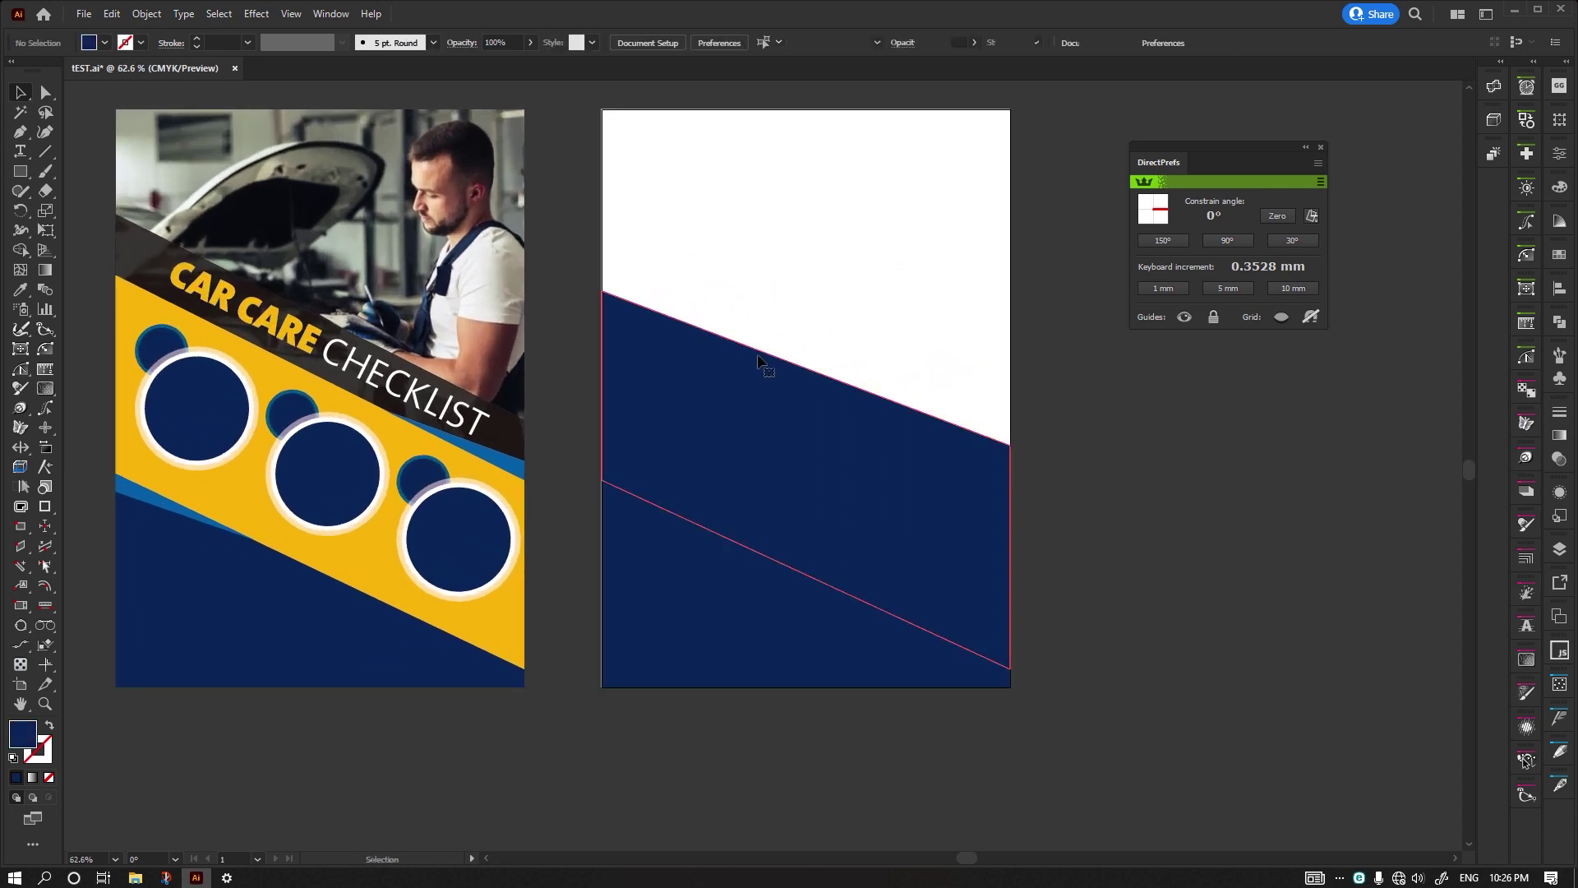
{"action": "key", "text": "Delete"}
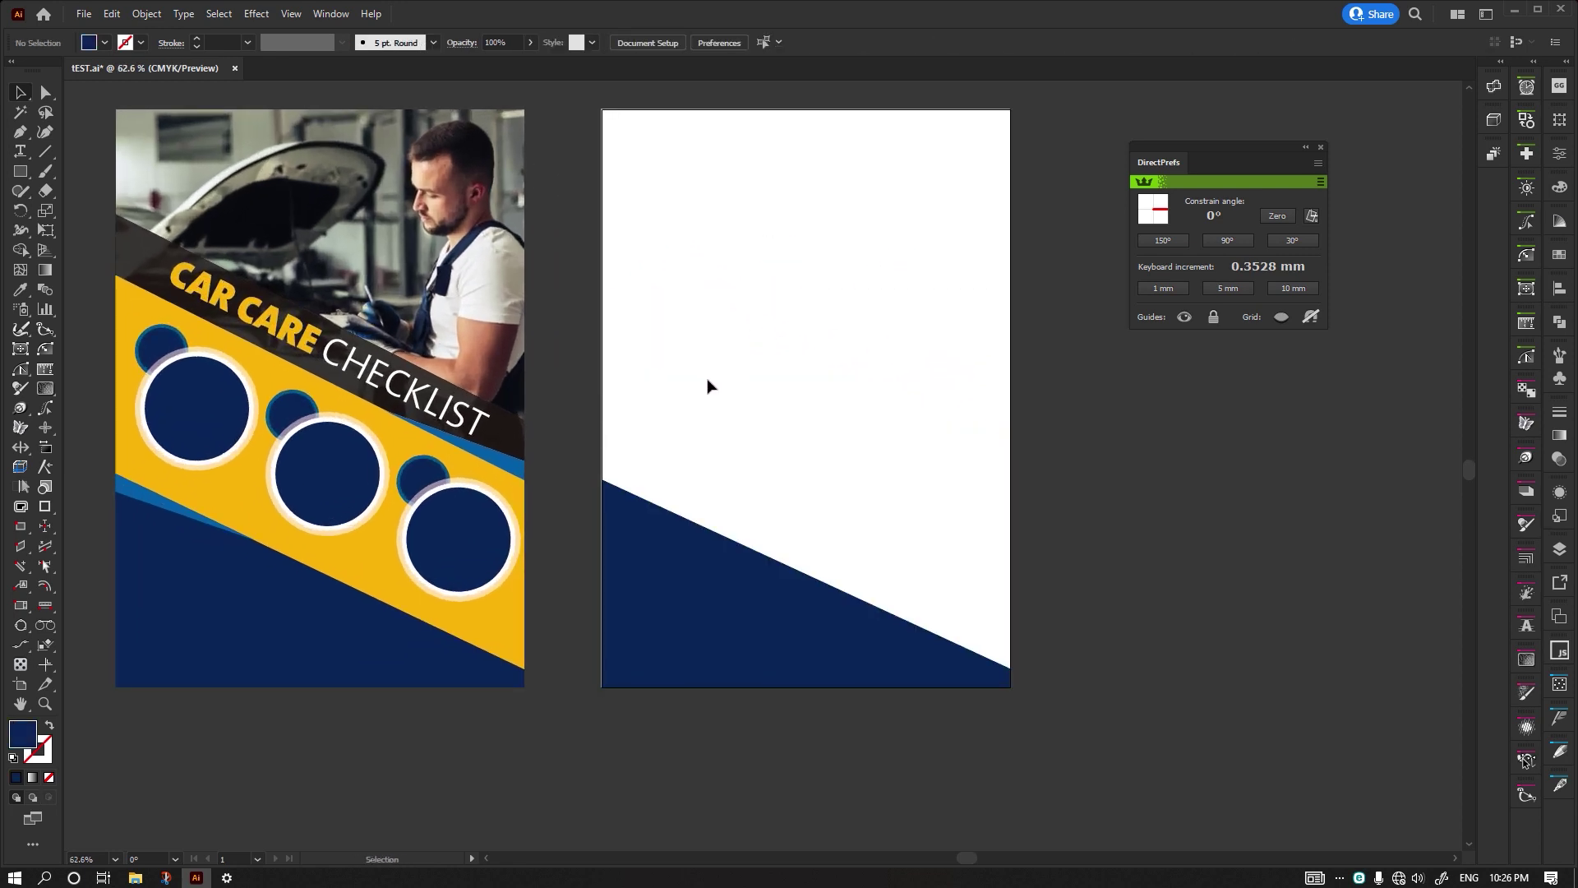
{"action": "mouse_move", "coordinate": [708, 387]}
{"action": "left_mouse_down"}
{"action": "mouse_move", "coordinate": [863, 257]}
{"action": "mouse_move", "coordinate": [790, 276]}
{"action": "left_mouse_up"}
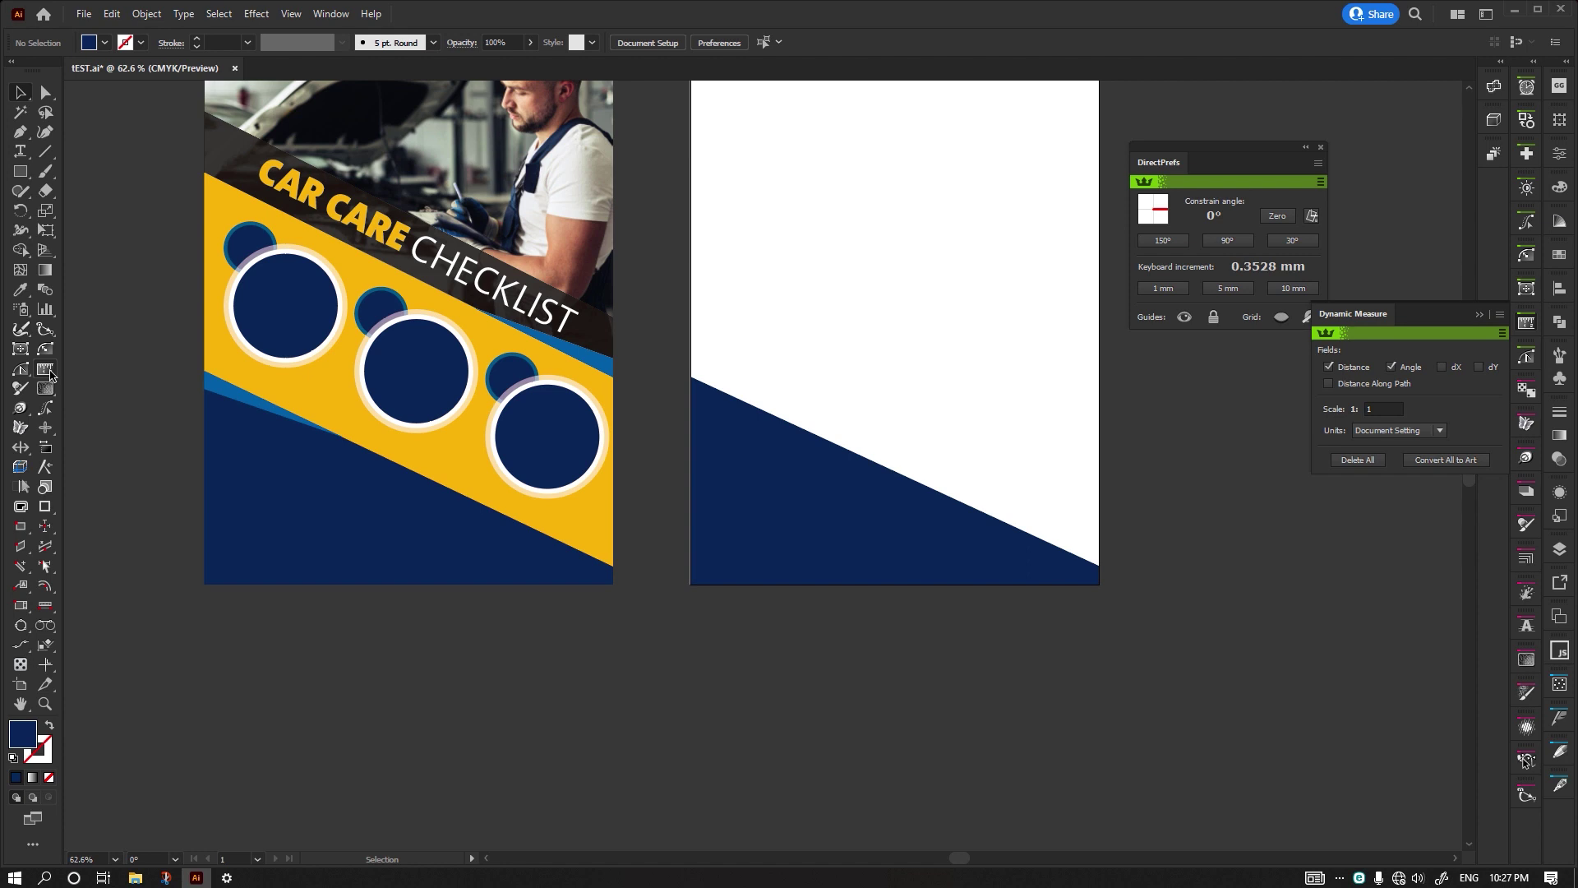
- Open the Dynamic Measure preferences and pick the Copy angle only preset from Settings Manager
{"action": "double_click", "coordinate": [48, 373]}
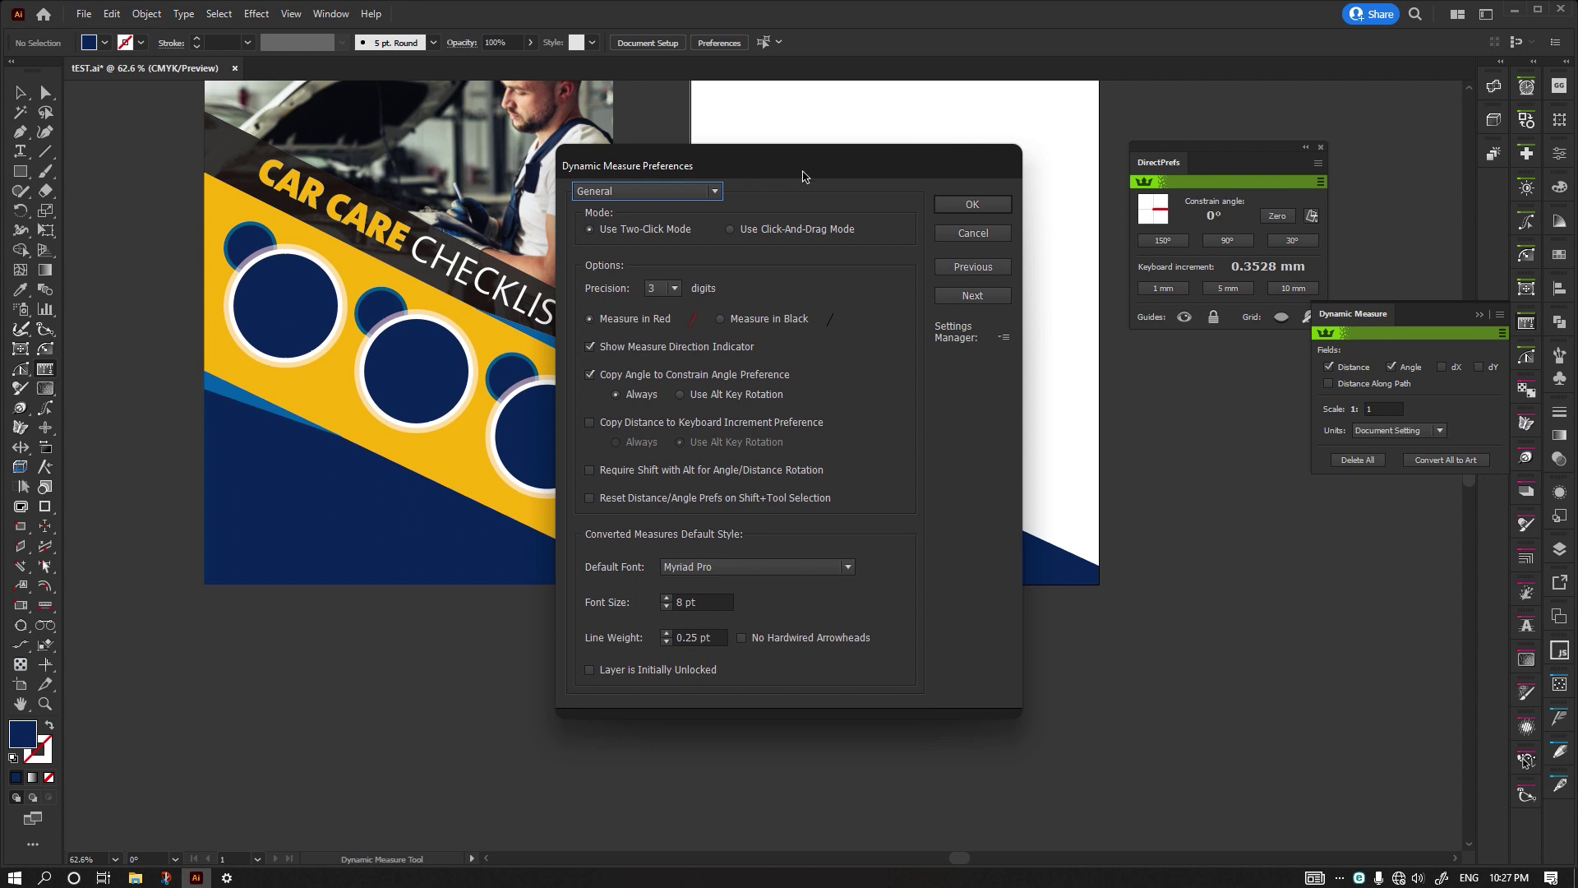
{"action": "left_click_drag", "start_coordinate": [803, 176], "coordinate": [830, 132]}
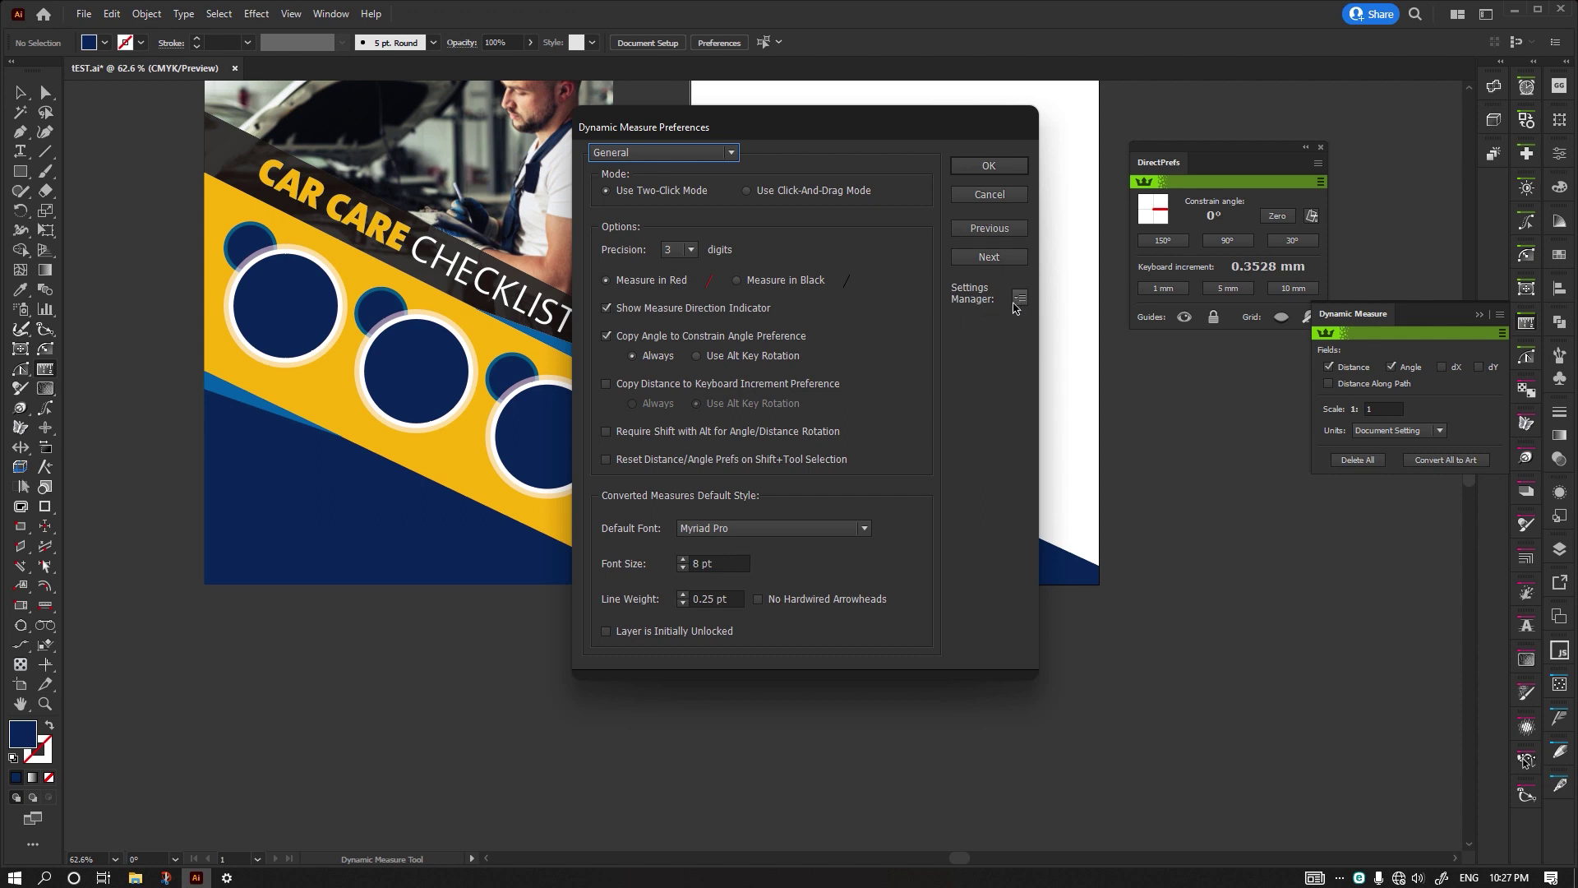
{"action": "left_click", "coordinate": [1018, 300]}
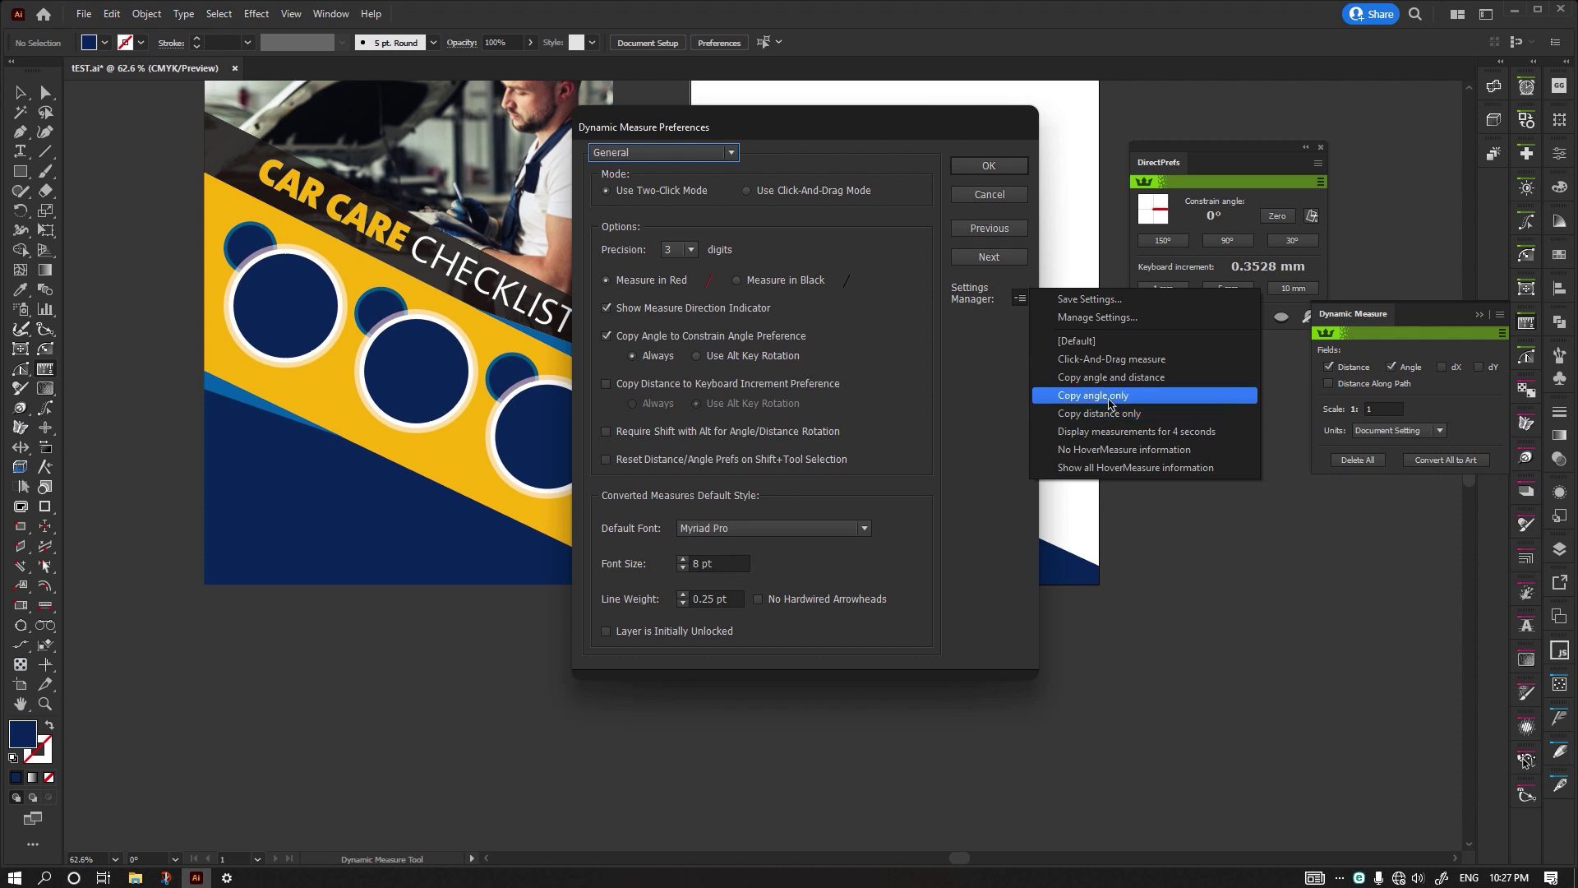
{"action": "left_click", "coordinate": [1087, 399]}
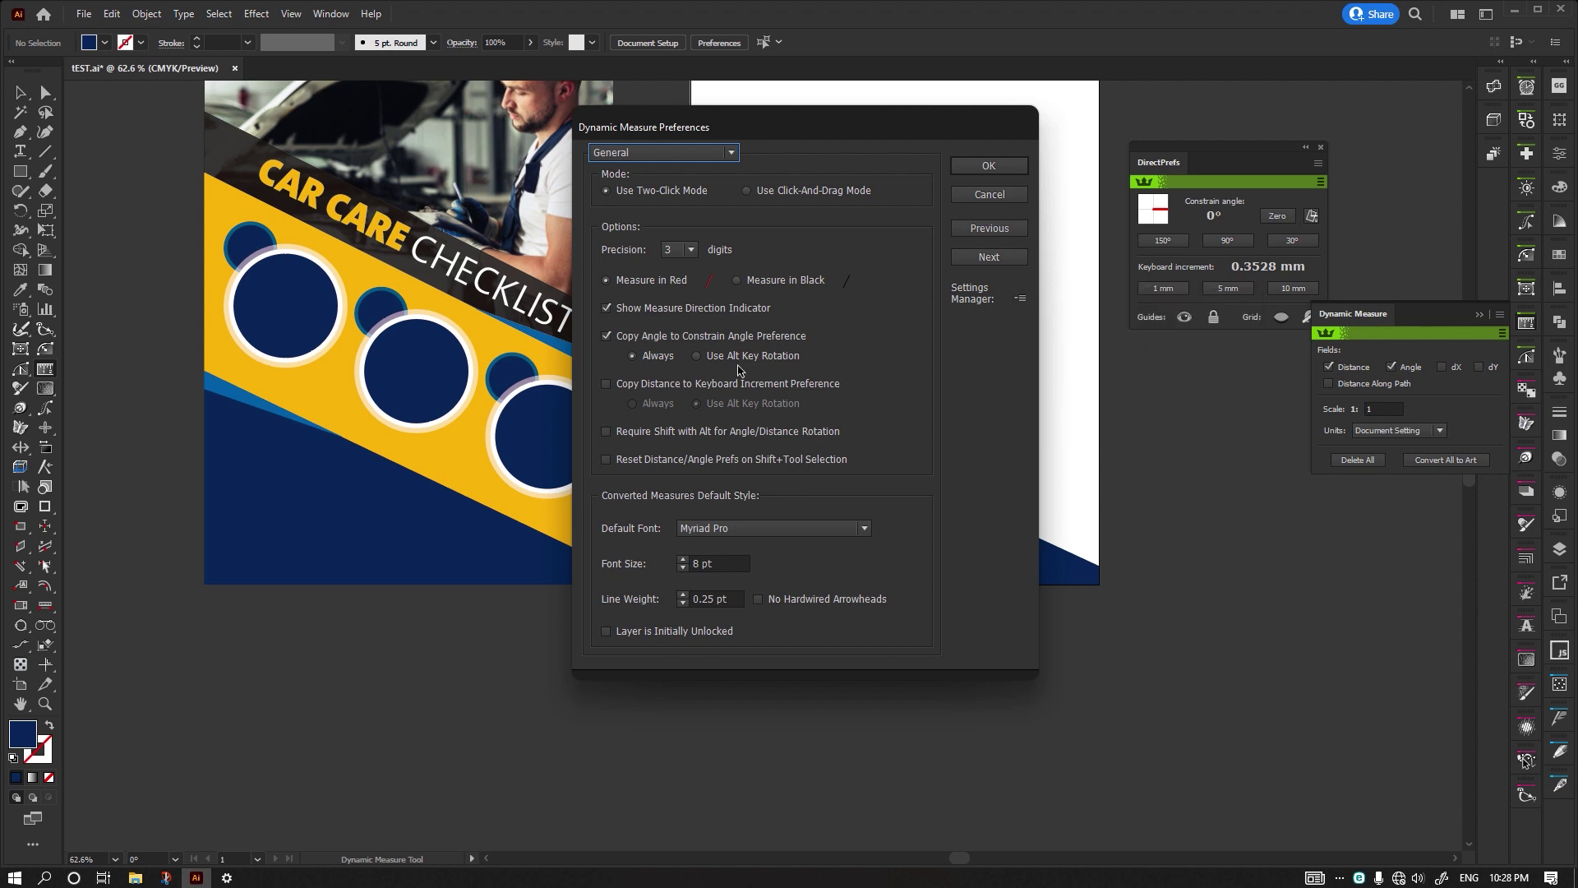
- Close the measure options and measure the navy edge so the constrain angle reads -24.844°
{"action": "left_click", "coordinate": [993, 172]}
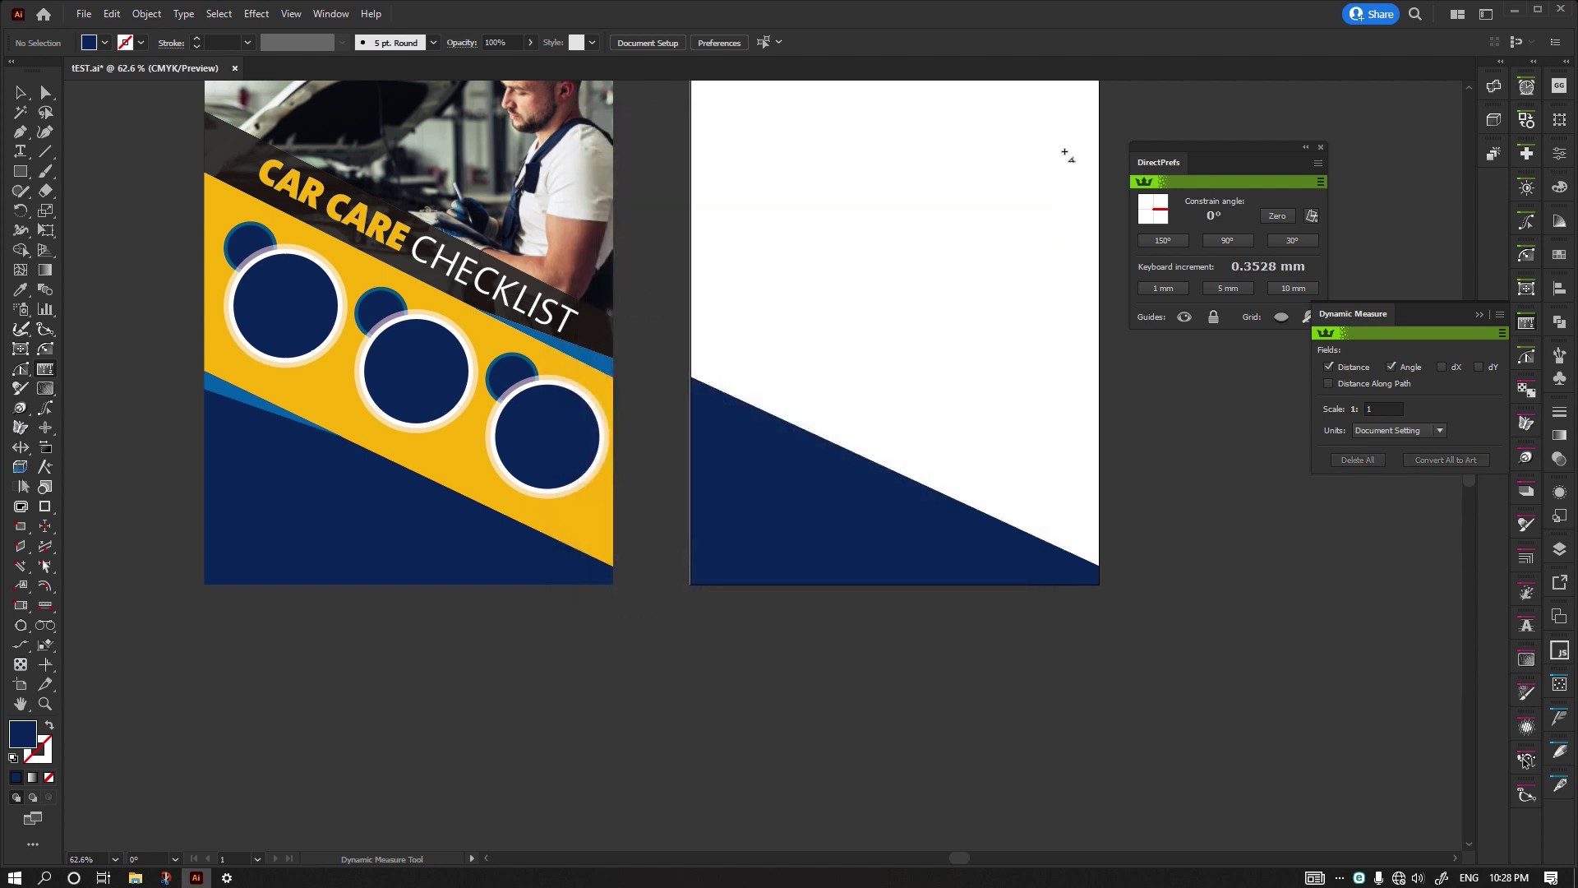
{"action": "left_click_drag", "start_coordinate": [1209, 152], "coordinate": [1235, 163]}
{"action": "left_click", "coordinate": [1476, 314]}
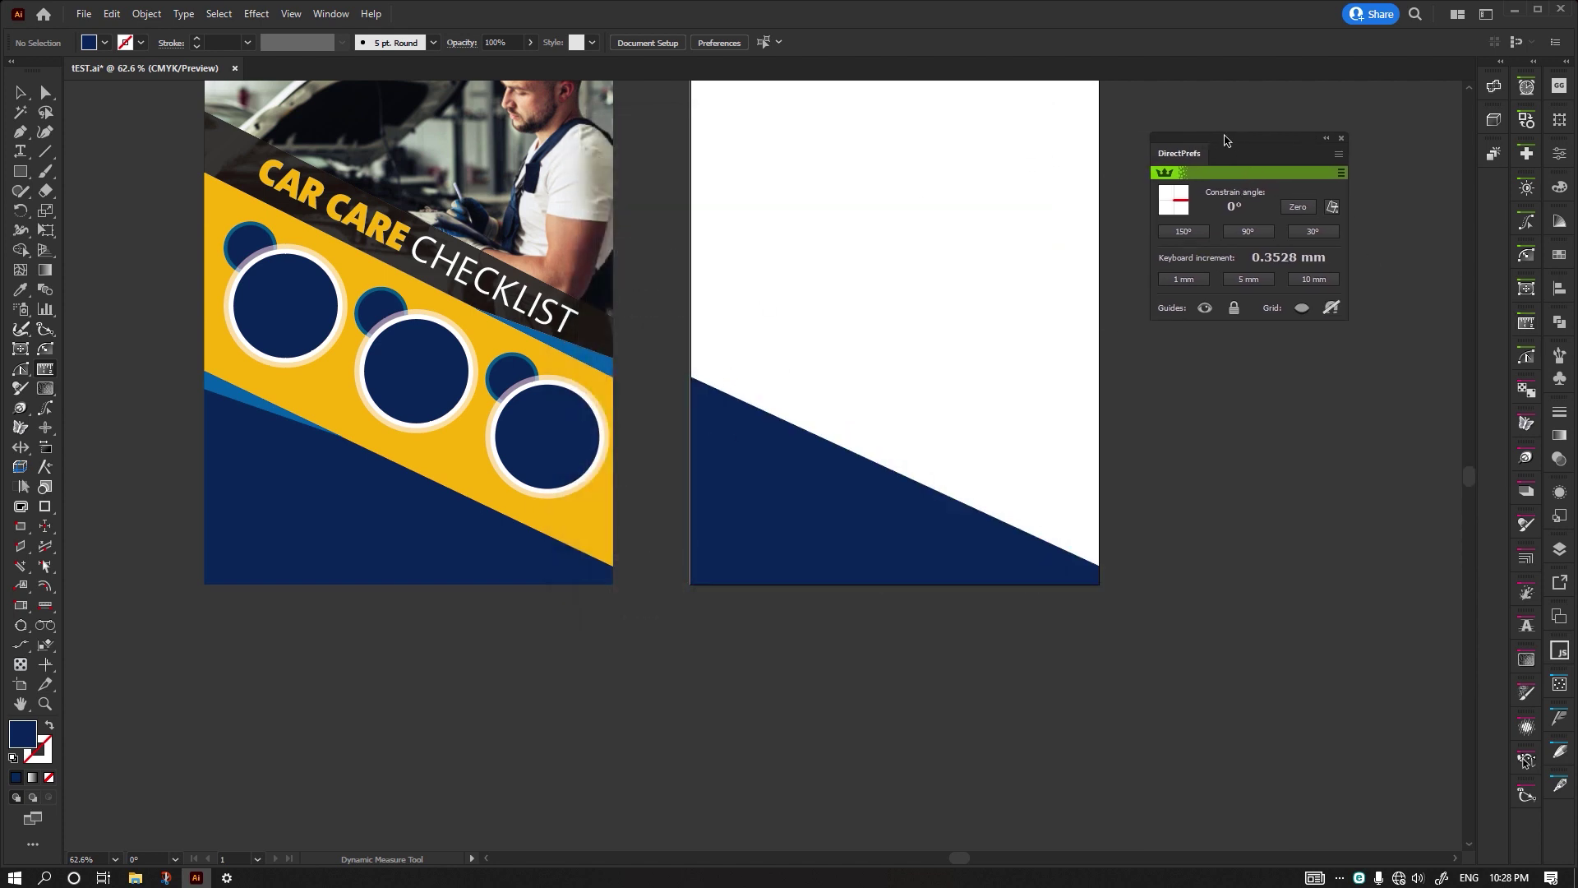
{"action": "left_click_drag", "start_coordinate": [690, 377], "coordinate": [1098, 567]}
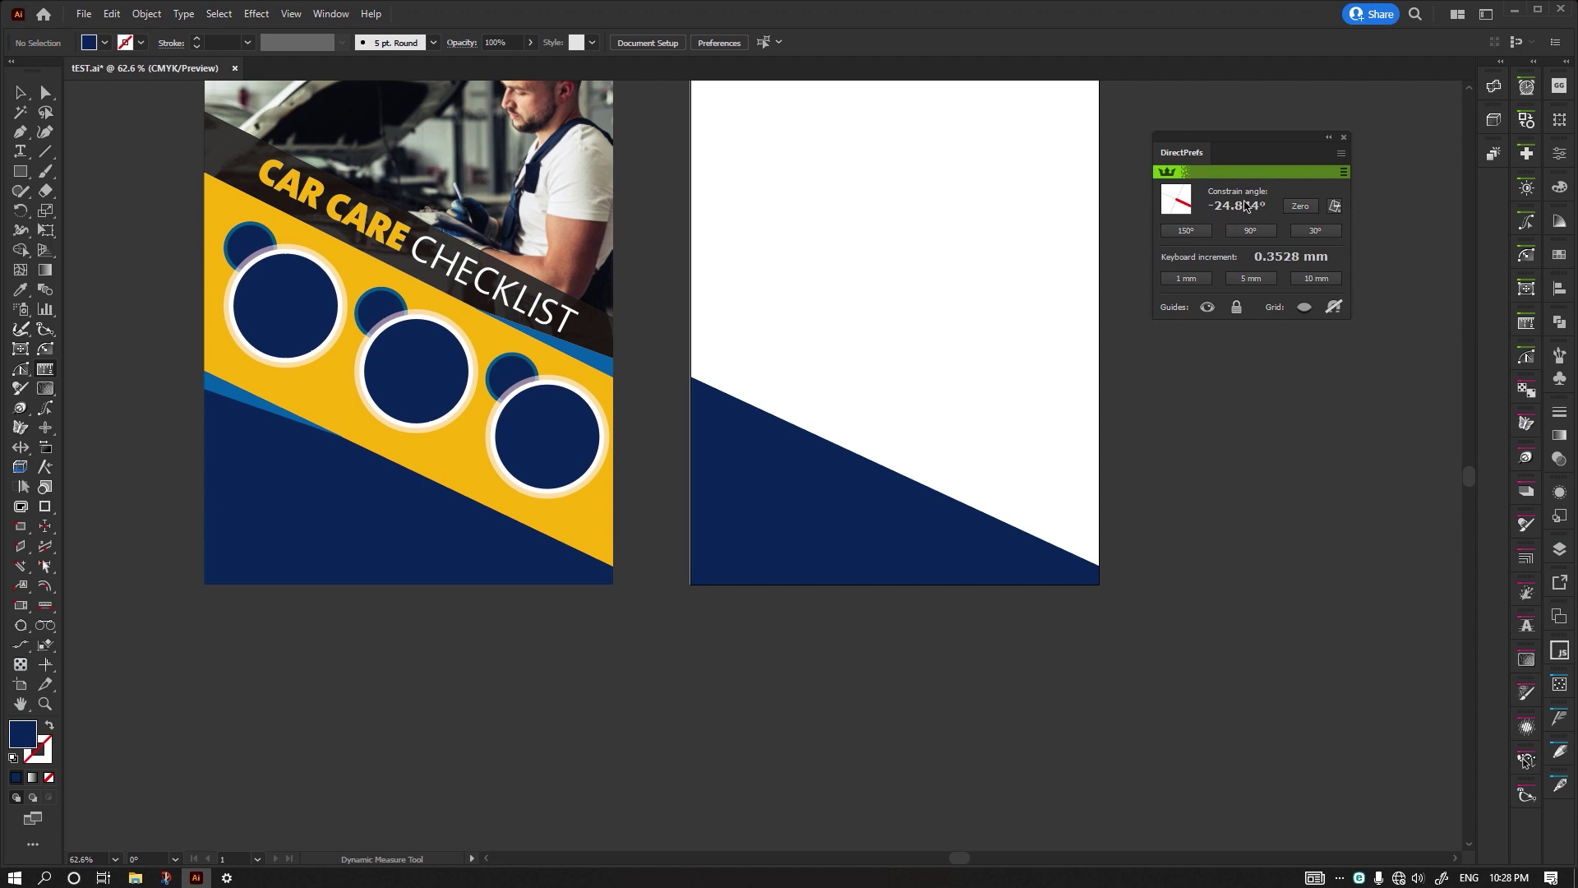
{"action": "left_click", "coordinate": [1300, 206]}
{"action": "left_click_drag", "start_coordinate": [691, 378], "coordinate": [1099, 567]}
- Draw a rectangle at the -24.844° angle and stretch it past the right artboard's edges
{"action": "left_click", "coordinate": [21, 171]}
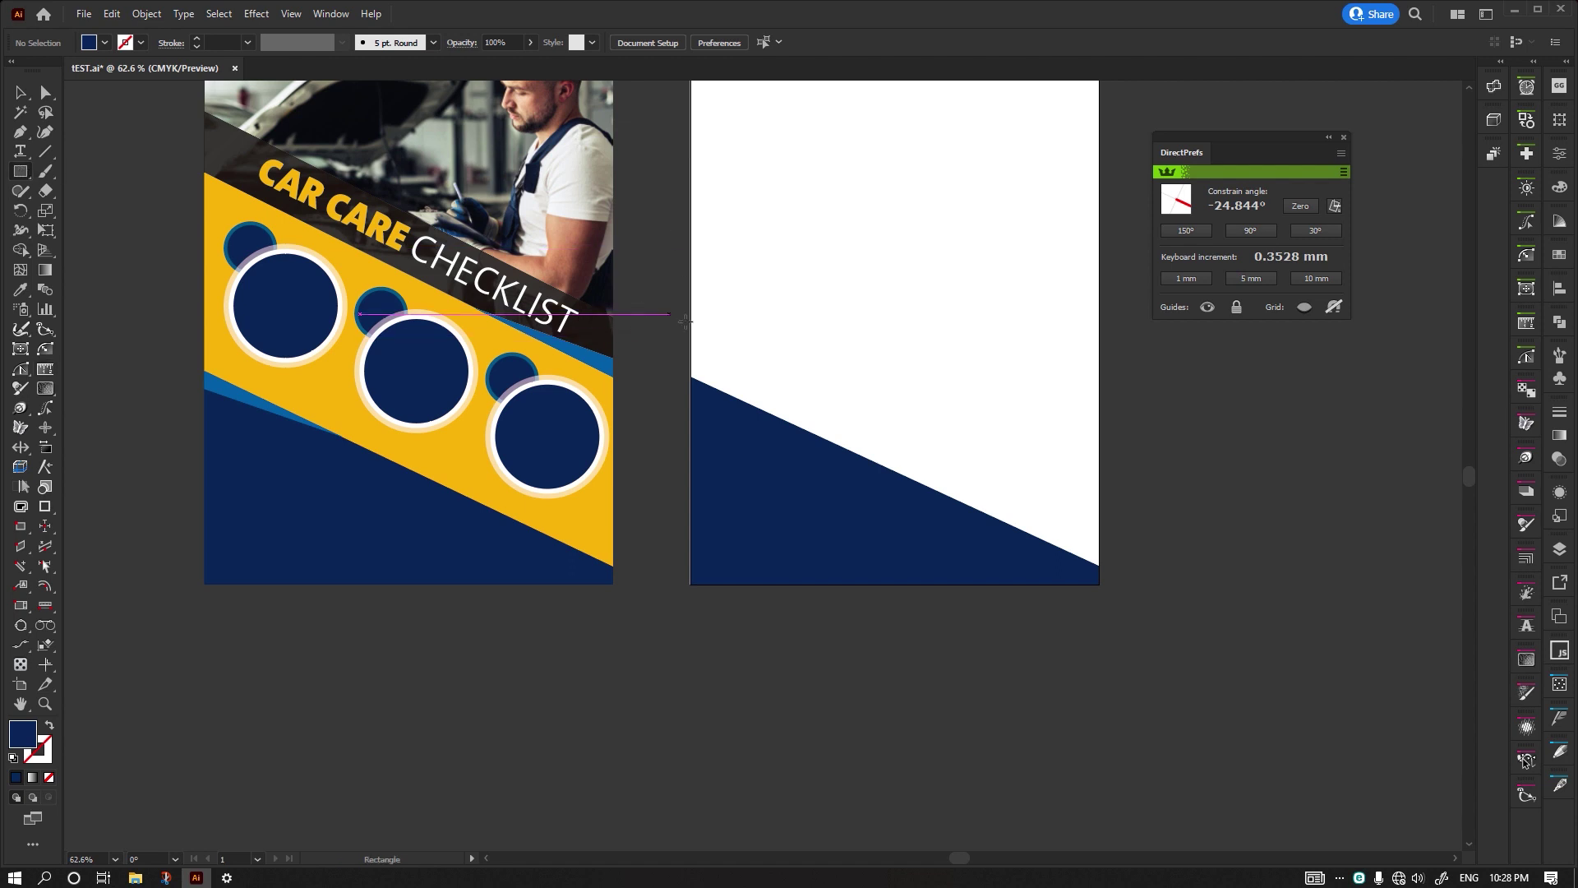
{"action": "mouse_move", "coordinate": [691, 377]}
{"action": "left_mouse_down"}
{"action": "mouse_move", "coordinate": [714, 350]}
{"action": "mouse_move", "coordinate": [1109, 351]}
{"action": "mouse_move", "coordinate": [1250, 493]}
{"action": "mouse_move", "coordinate": [1225, 422]}
{"action": "mouse_move", "coordinate": [1247, 427]}
{"action": "mouse_move", "coordinate": [1222, 386]}
{"action": "left_mouse_up"}
{"action": "scroll", "coordinate": [857, 254], "scroll_direction": "down", "scroll_amount": 3}
{"action": "key", "text": "v"}
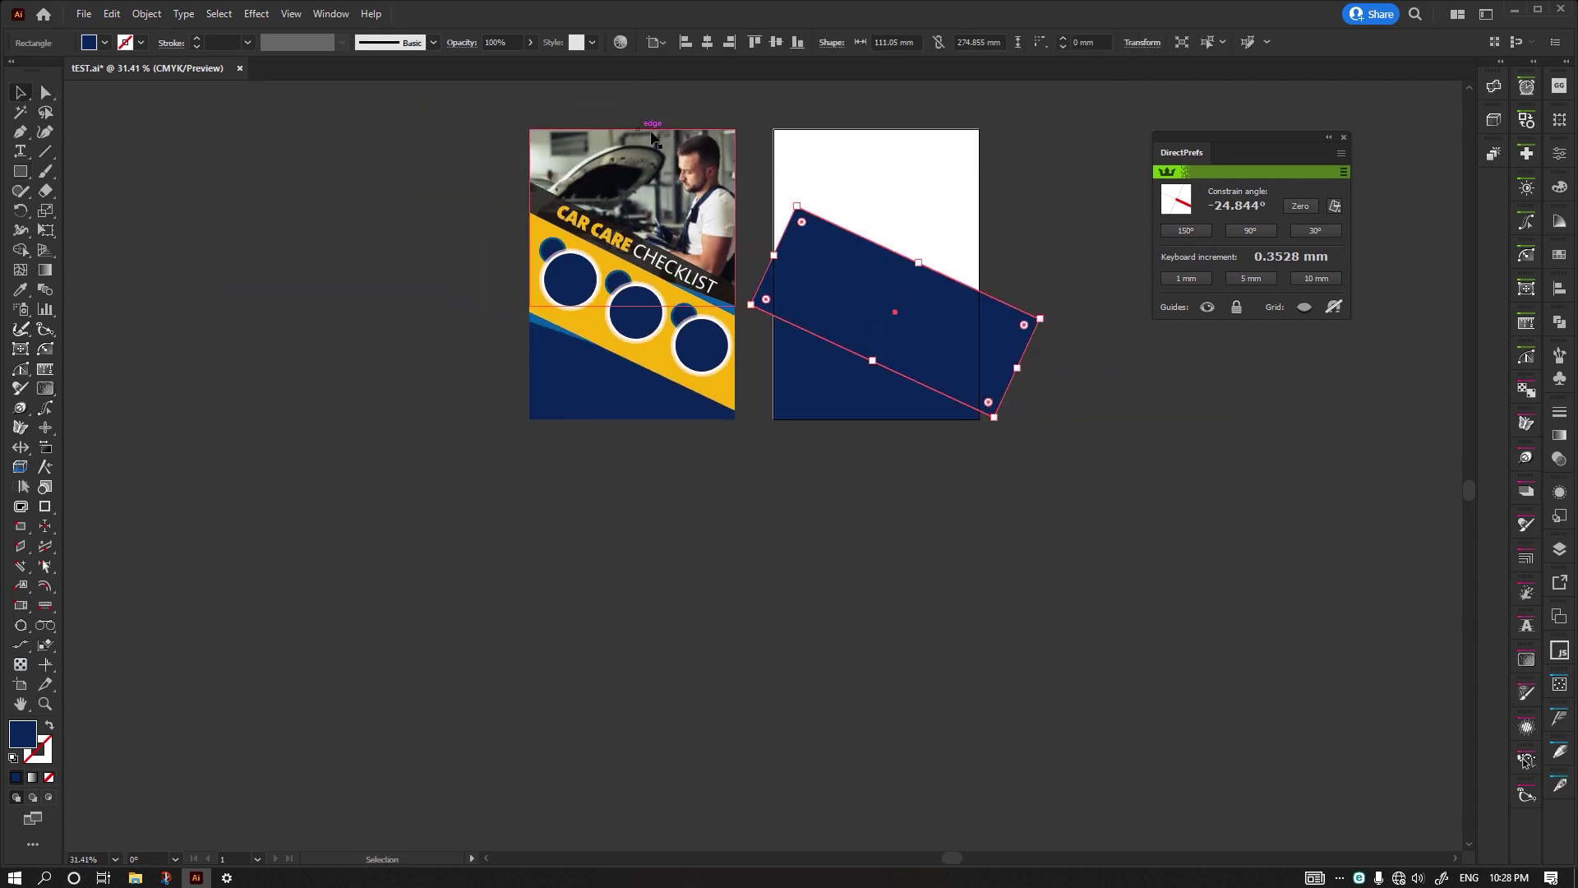
{"action": "left_click_drag", "start_coordinate": [651, 136], "coordinate": [536, 141]}
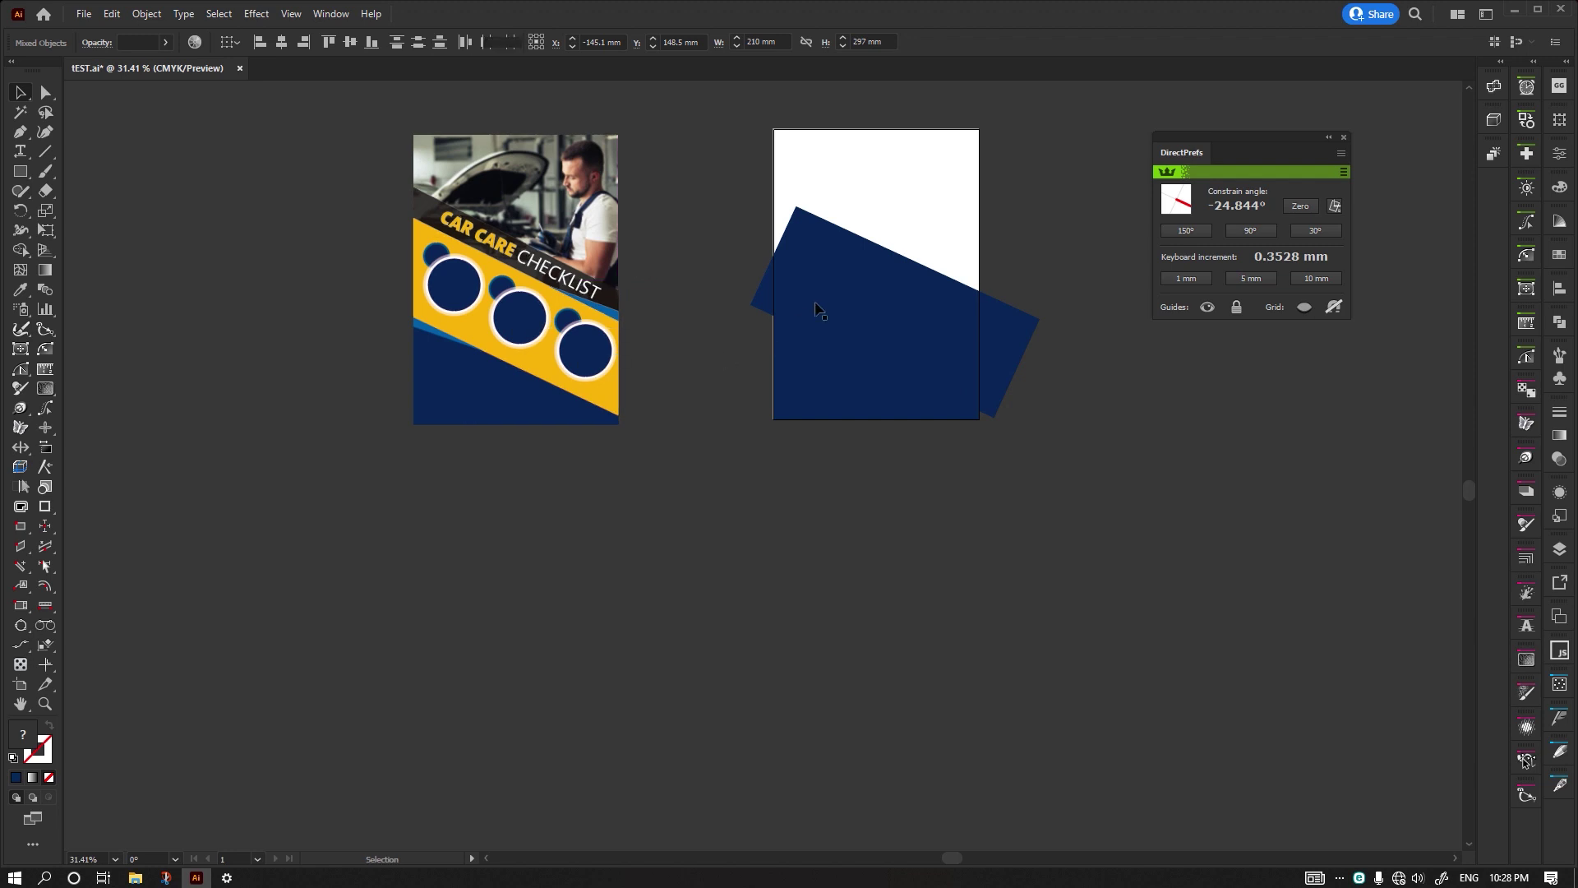
{"action": "key", "text": "ctrl+shift+a"}
{"action": "left_click_drag", "start_coordinate": [774, 257], "coordinate": [711, 227]}
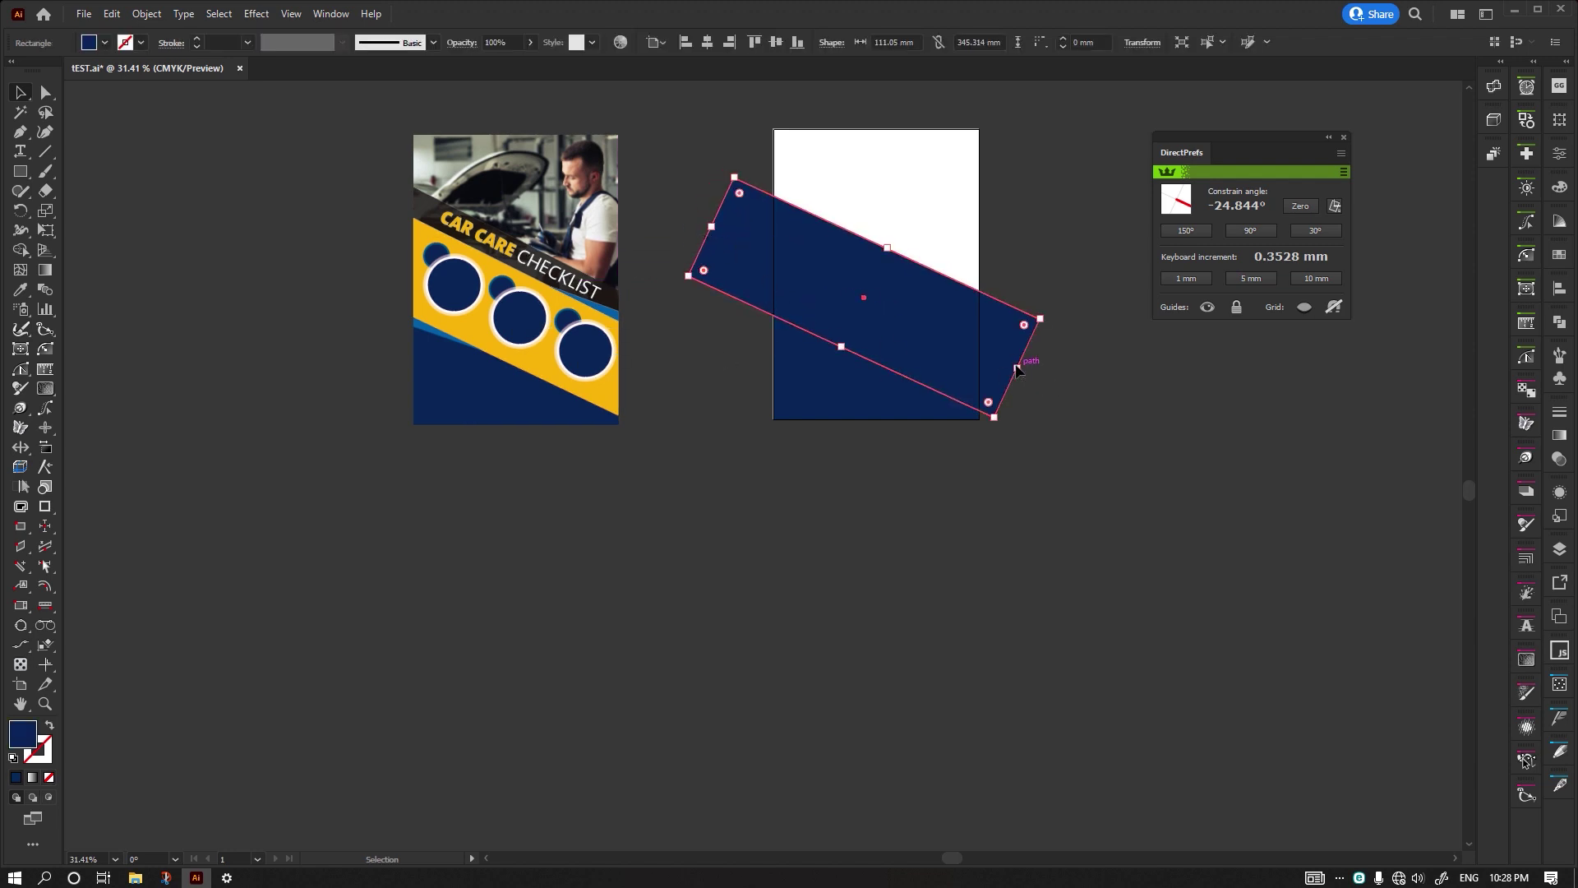
{"action": "left_click_drag", "start_coordinate": [1018, 368], "coordinate": [1036, 377]}
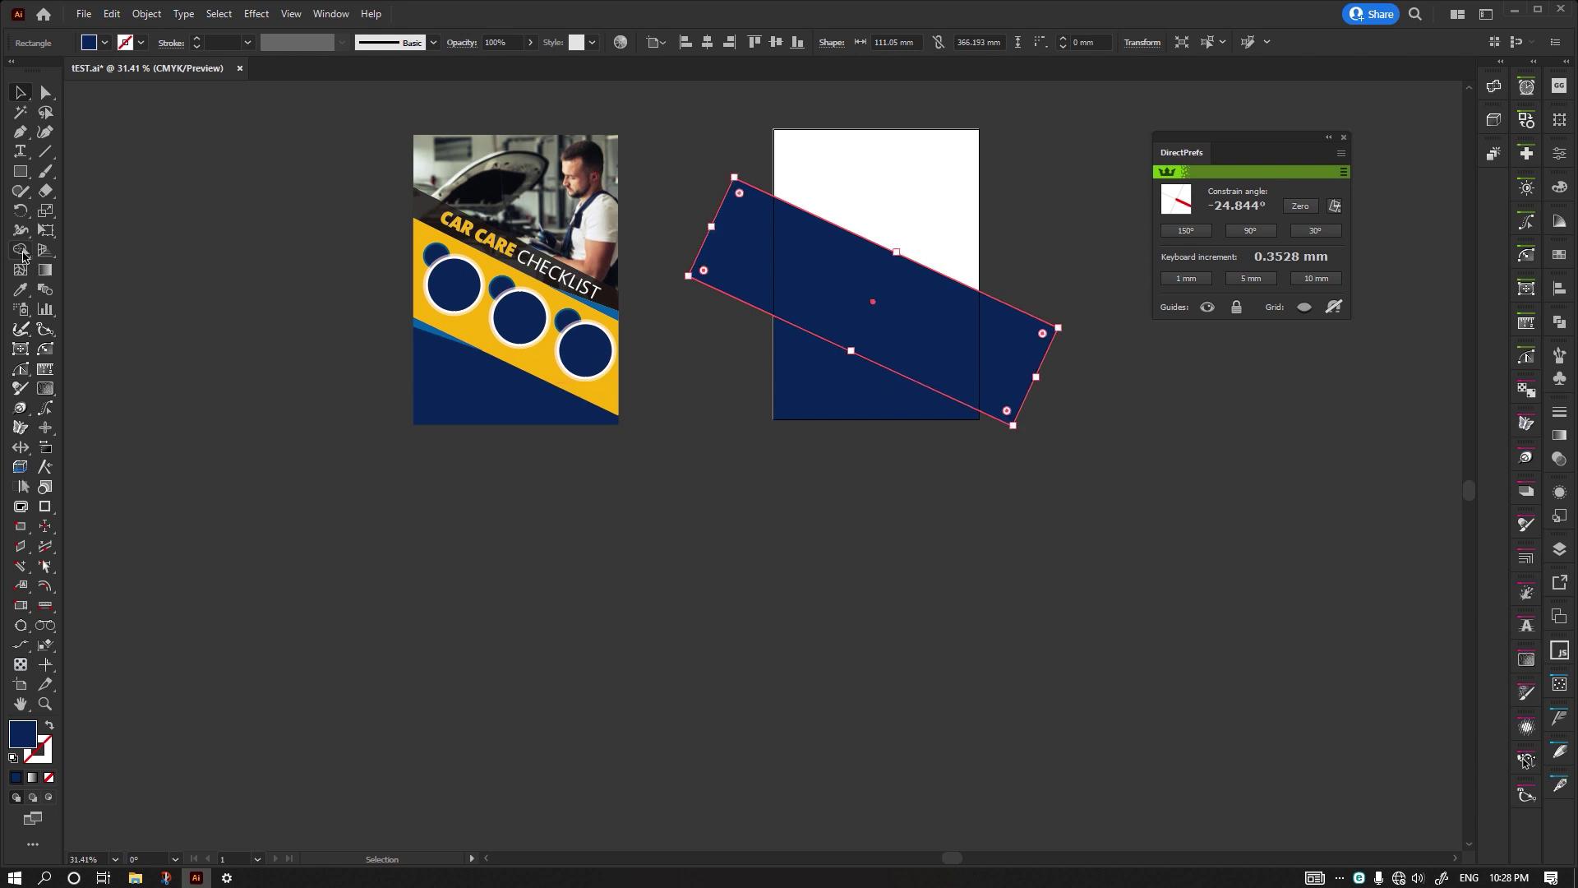
- Fill the tilted band with the poster's yellow and make it slimmer
{"action": "left_click", "coordinate": [20, 289]}
{"action": "left_click", "coordinate": [443, 246]}
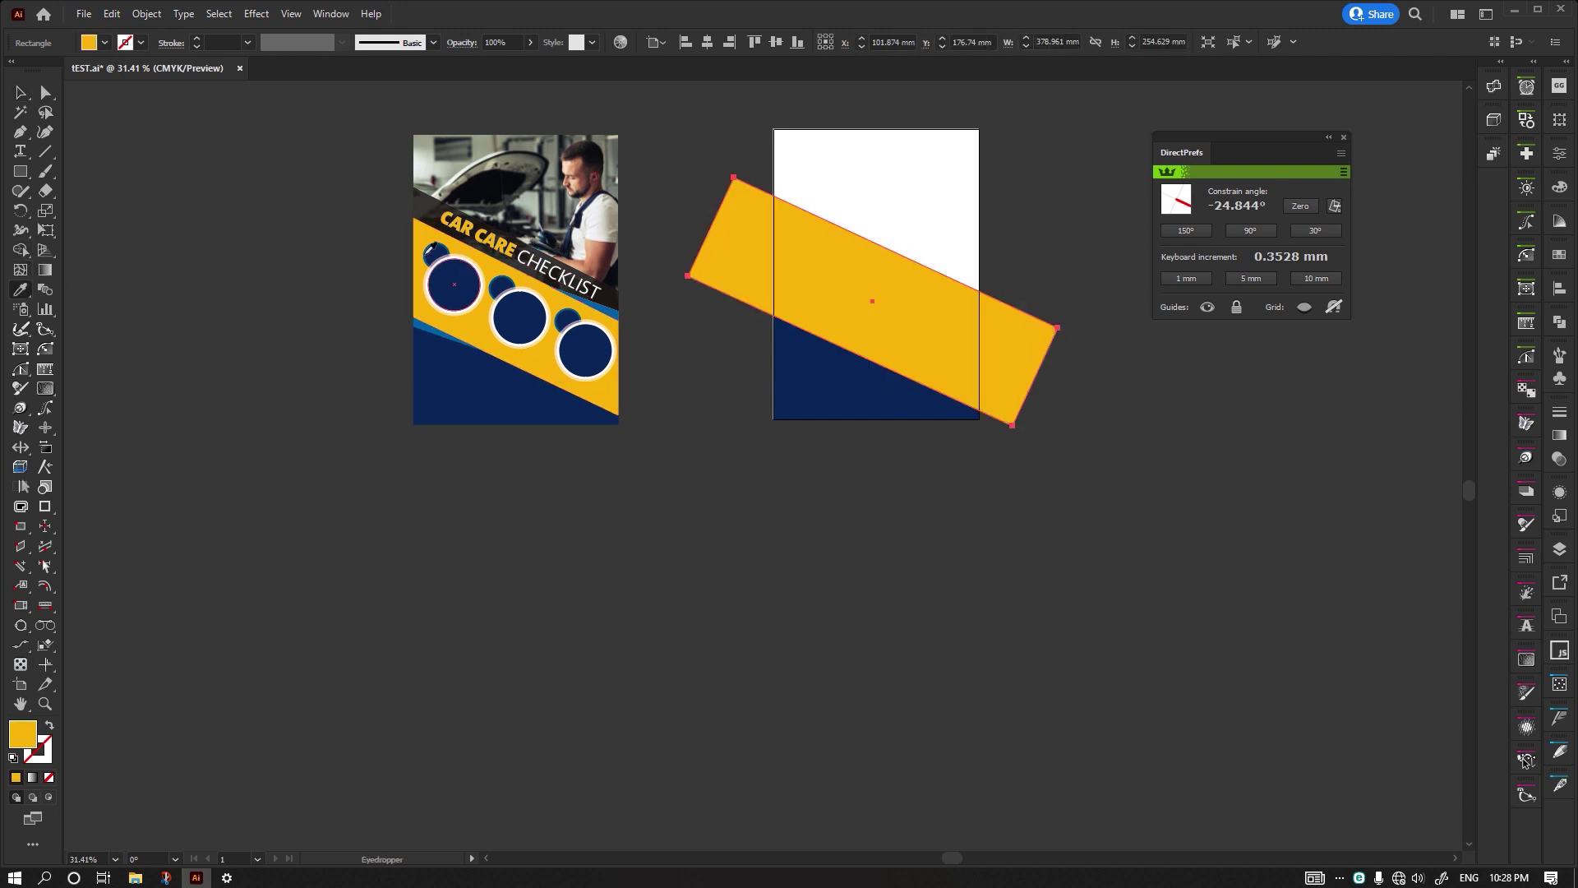
{"action": "left_click", "coordinate": [29, 99]}
{"action": "left_click", "coordinate": [1121, 343]}
{"action": "scroll", "coordinate": [1076, 251], "scroll_direction": "up", "scroll_amount": 3}
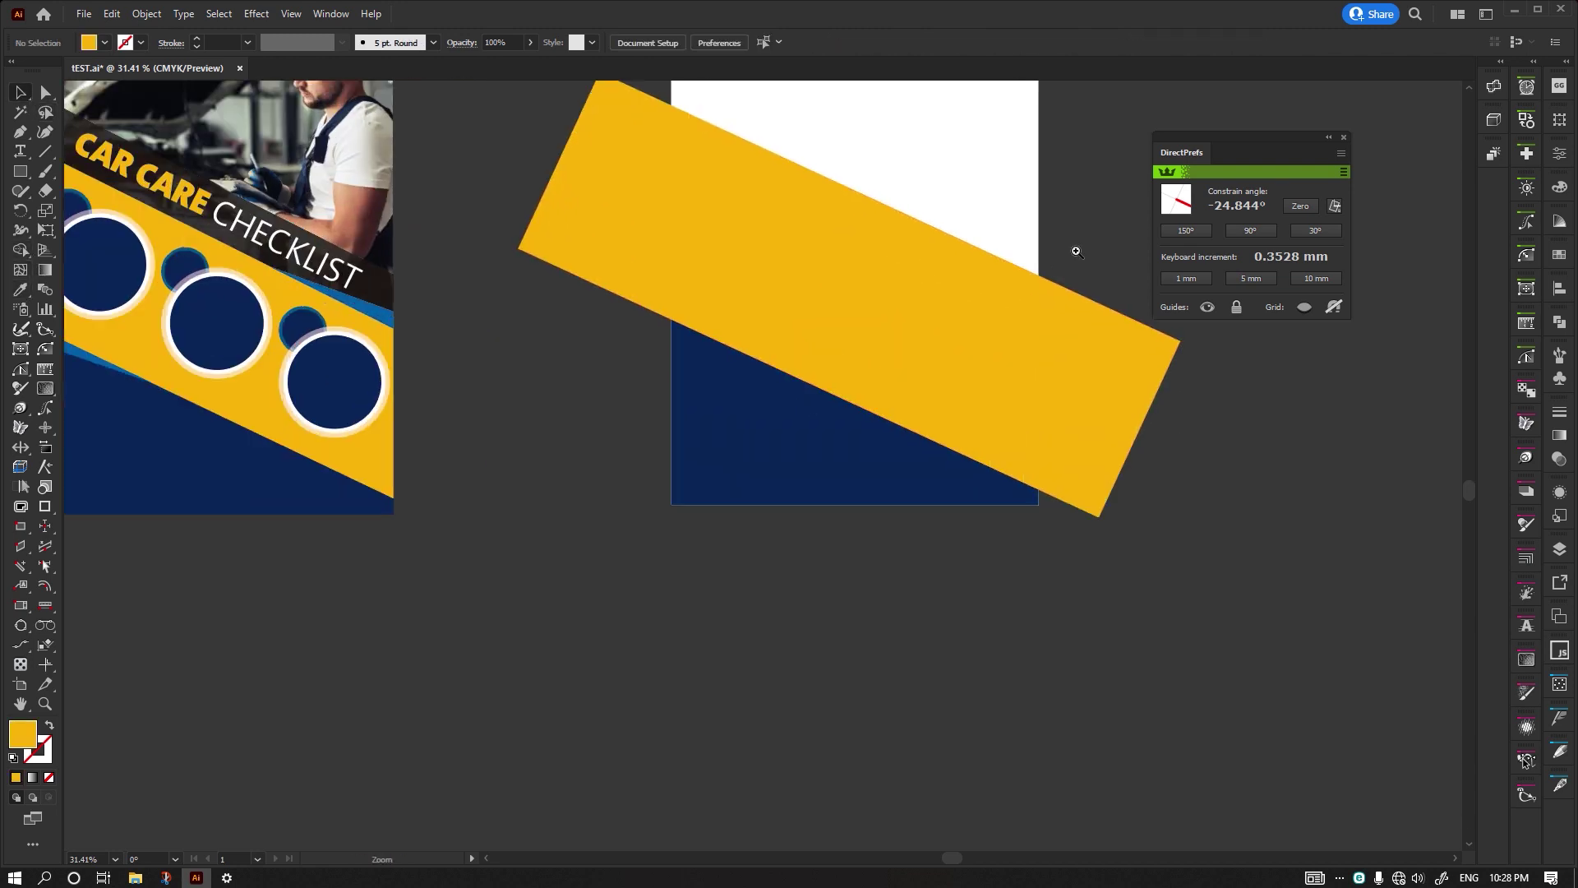
{"action": "scroll", "coordinate": [928, 269], "scroll_direction": "down", "scroll_amount": 2}
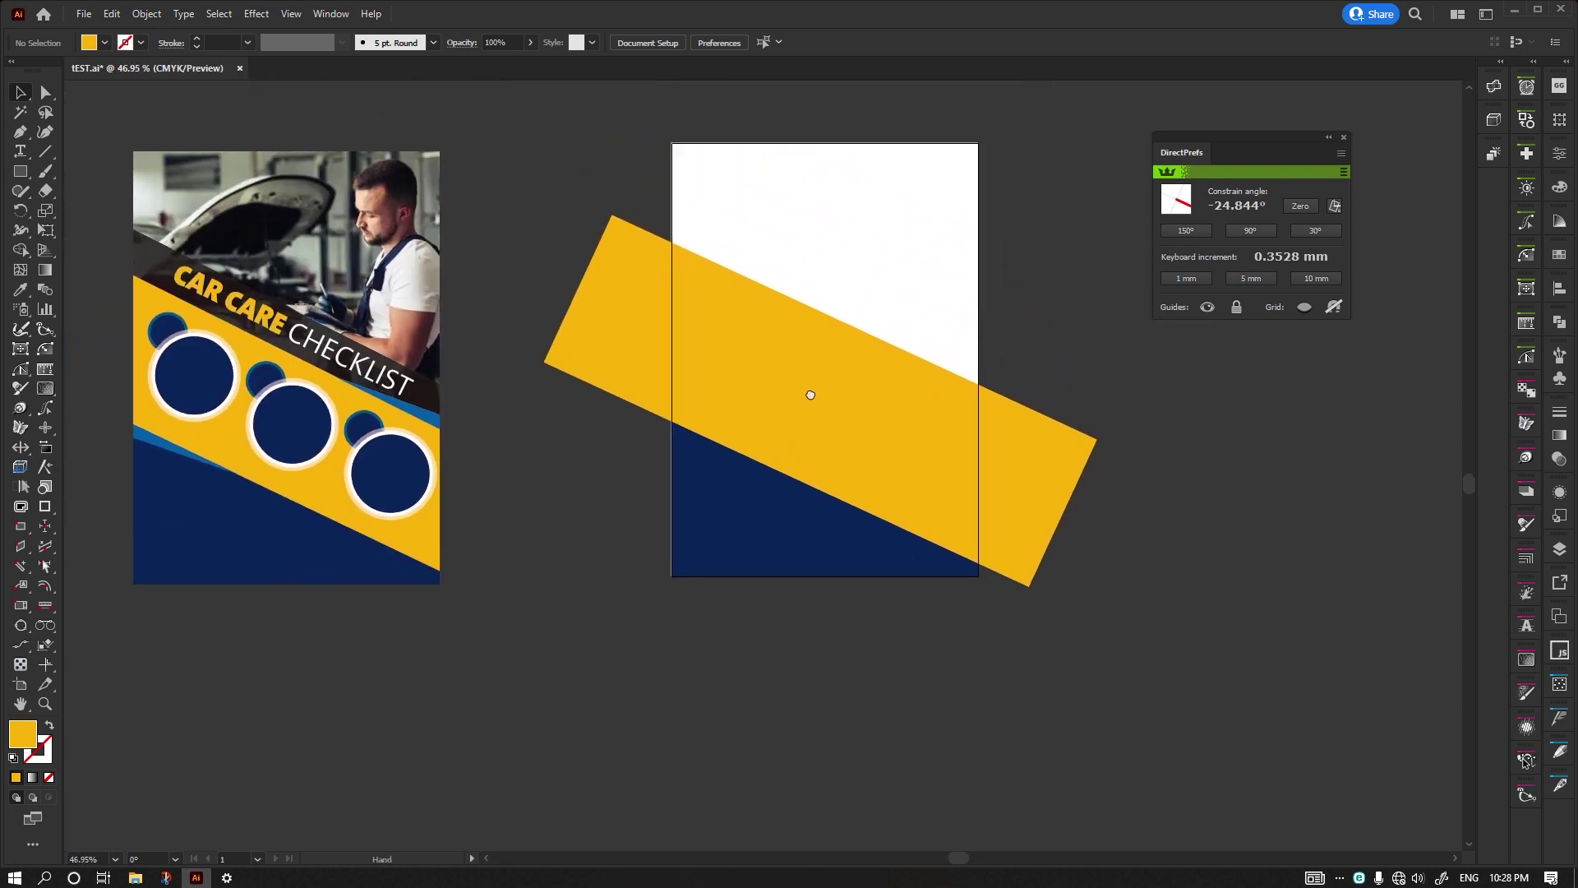
{"action": "left_click", "coordinate": [863, 337]}
{"action": "mouse_move", "coordinate": [852, 344]}
{"action": "left_mouse_down"}
{"action": "mouse_move", "coordinate": [836, 430]}
{"action": "mouse_move", "coordinate": [852, 379]}
{"action": "left_mouse_up"}
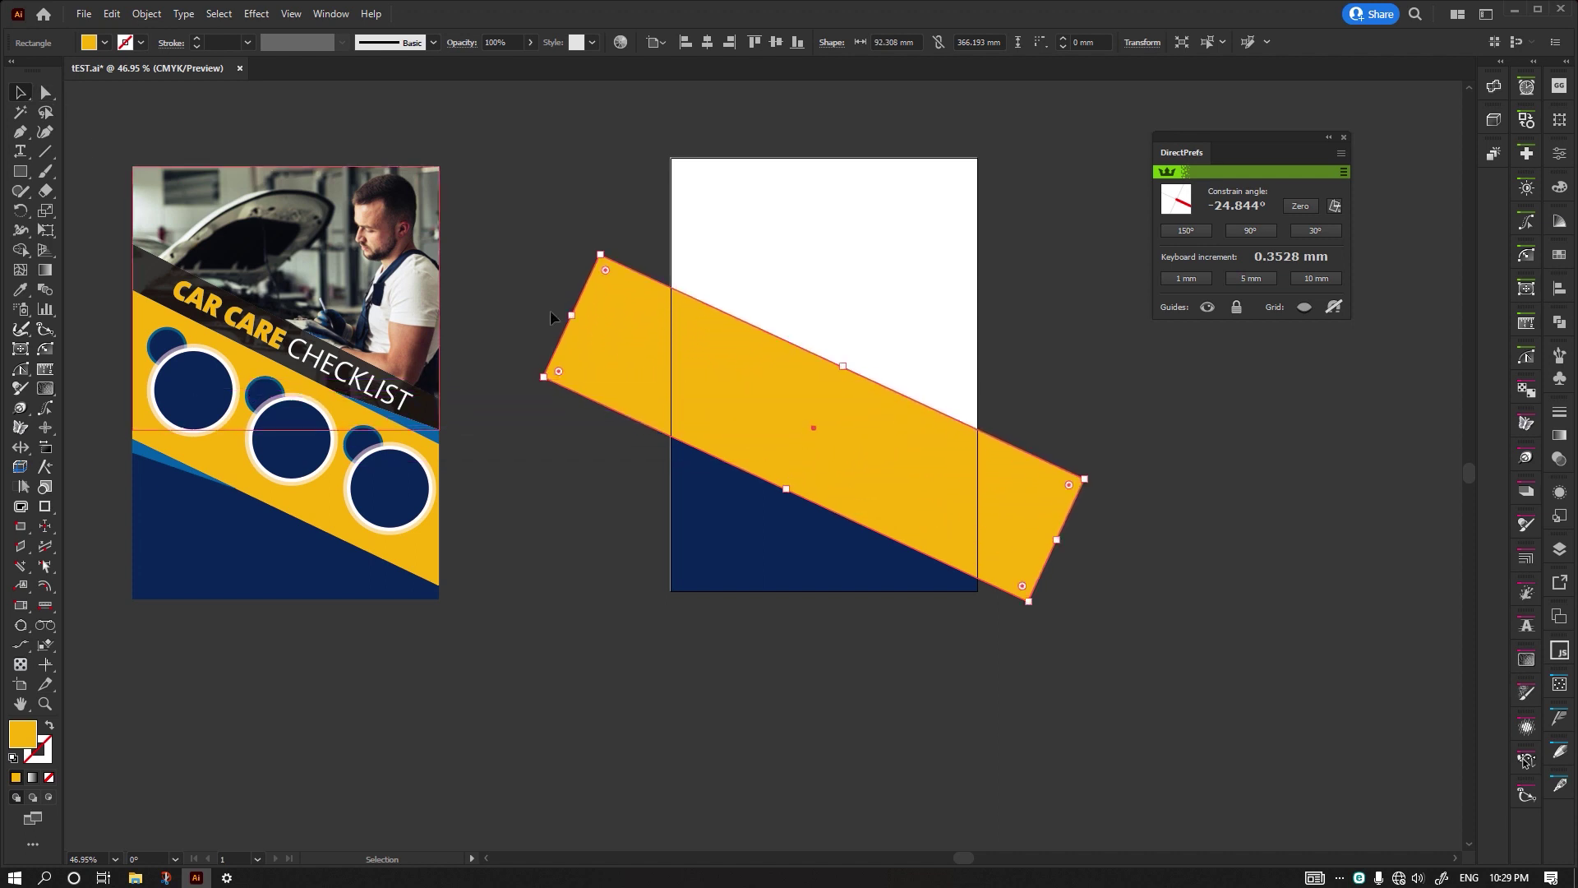
{"action": "left_click", "coordinate": [1129, 527]}
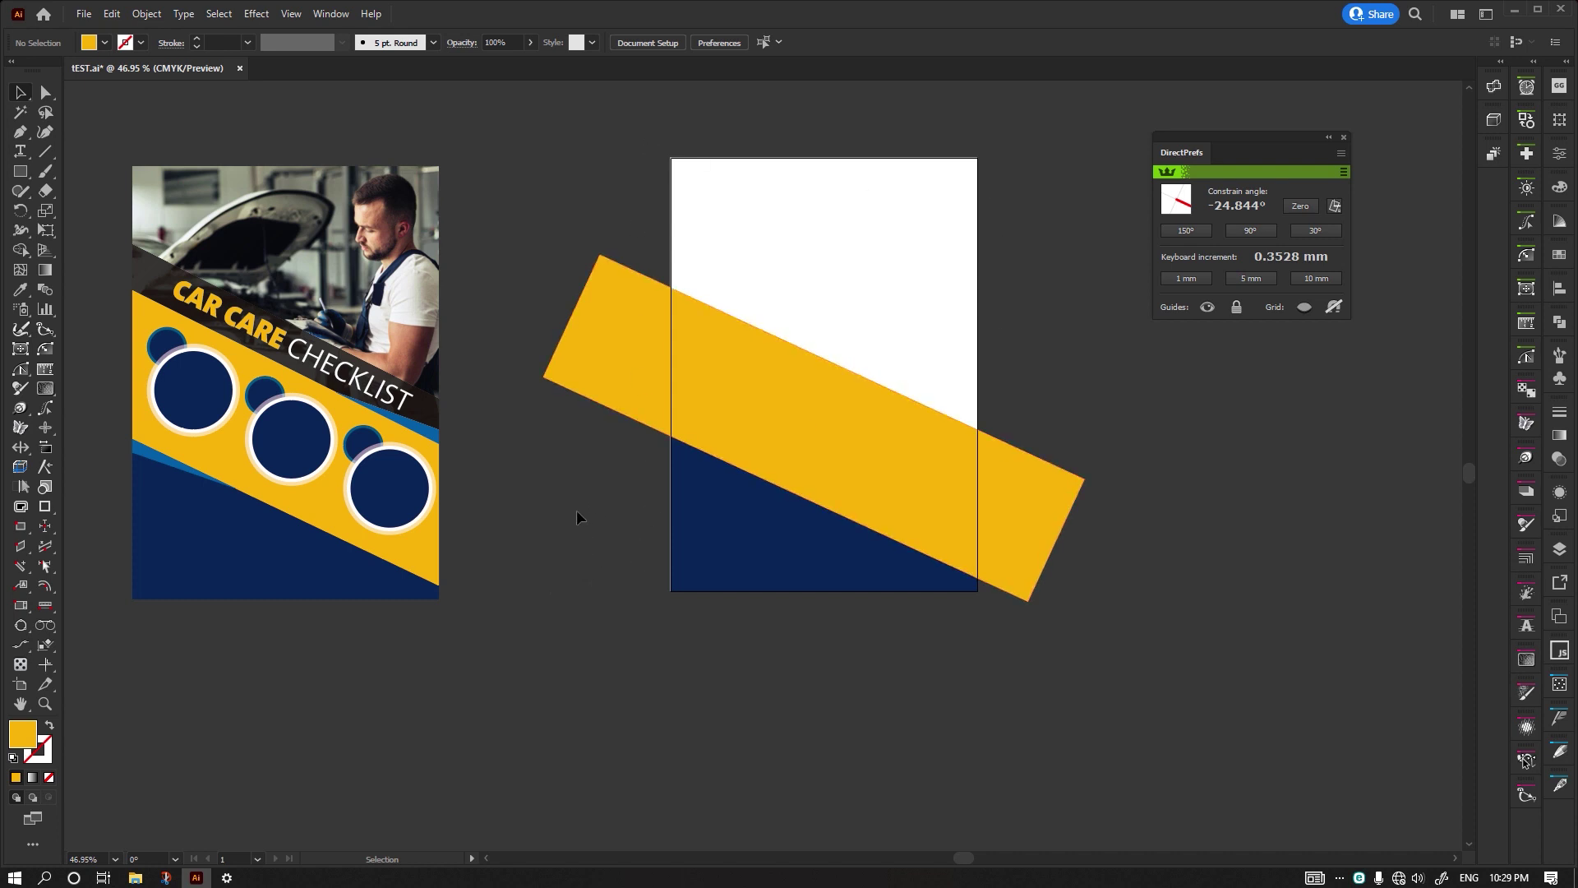
{"action": "left_click_drag", "start_coordinate": [575, 509], "coordinate": [680, 500]}
- Drag a ringed navy circle group from the left poster onto the yellow band, restacking it via Arrange
{"action": "left_click", "coordinate": [297, 395]}
{"action": "left_click_drag", "start_coordinate": [297, 395], "coordinate": [664, 532]}
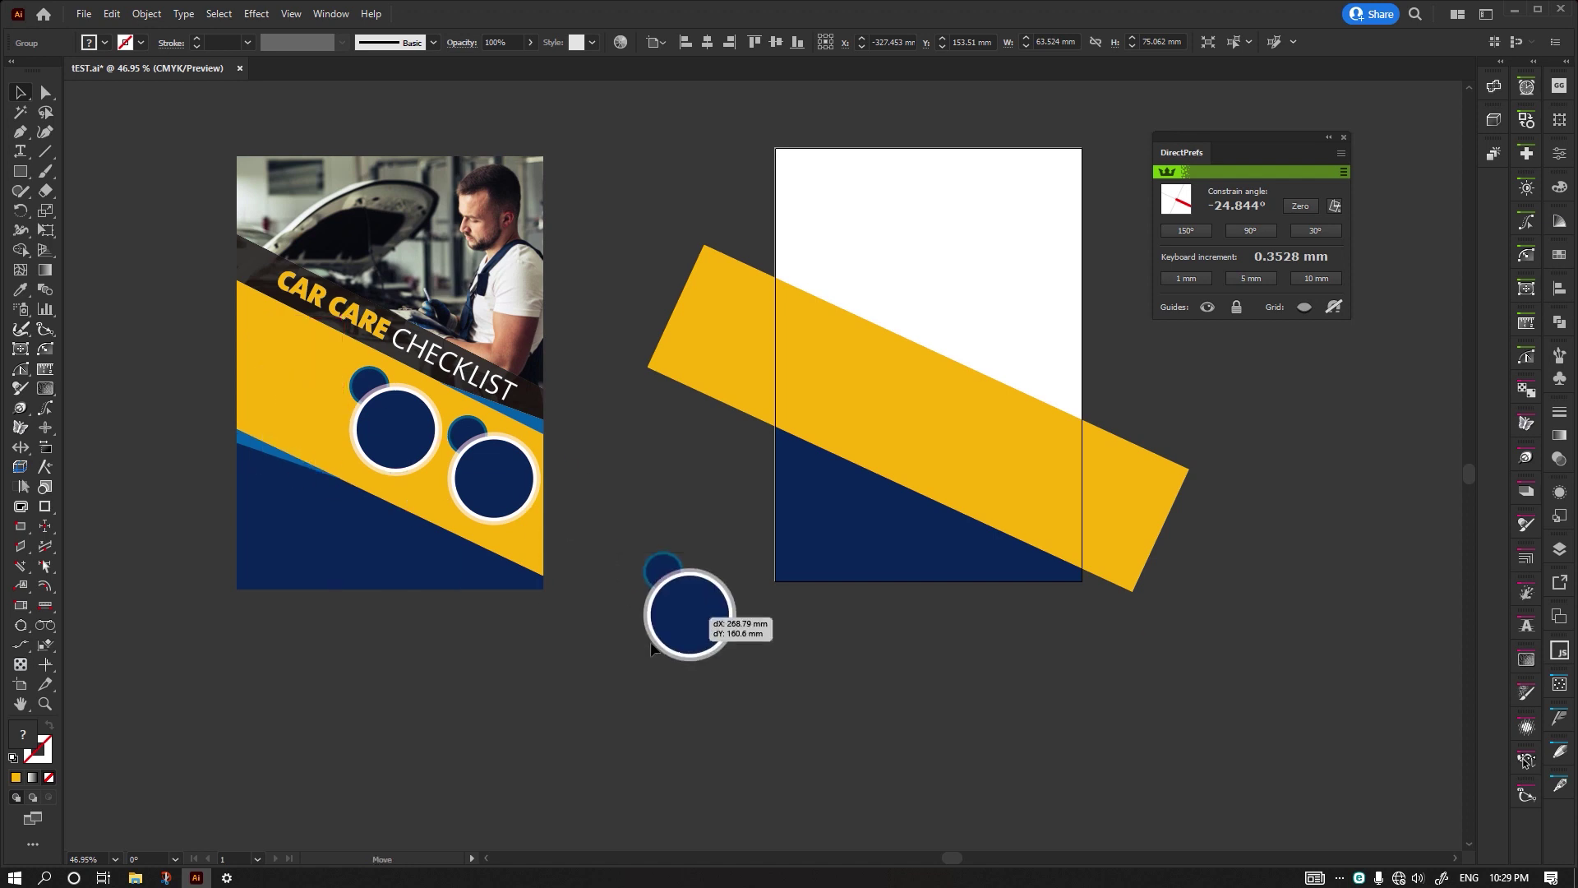
{"action": "left_click", "coordinate": [1300, 205]}
{"action": "mouse_move", "coordinate": [643, 557]}
{"action": "left_mouse_down"}
{"action": "mouse_move", "coordinate": [613, 516]}
{"action": "mouse_move", "coordinate": [612, 547]}
{"action": "left_mouse_up"}
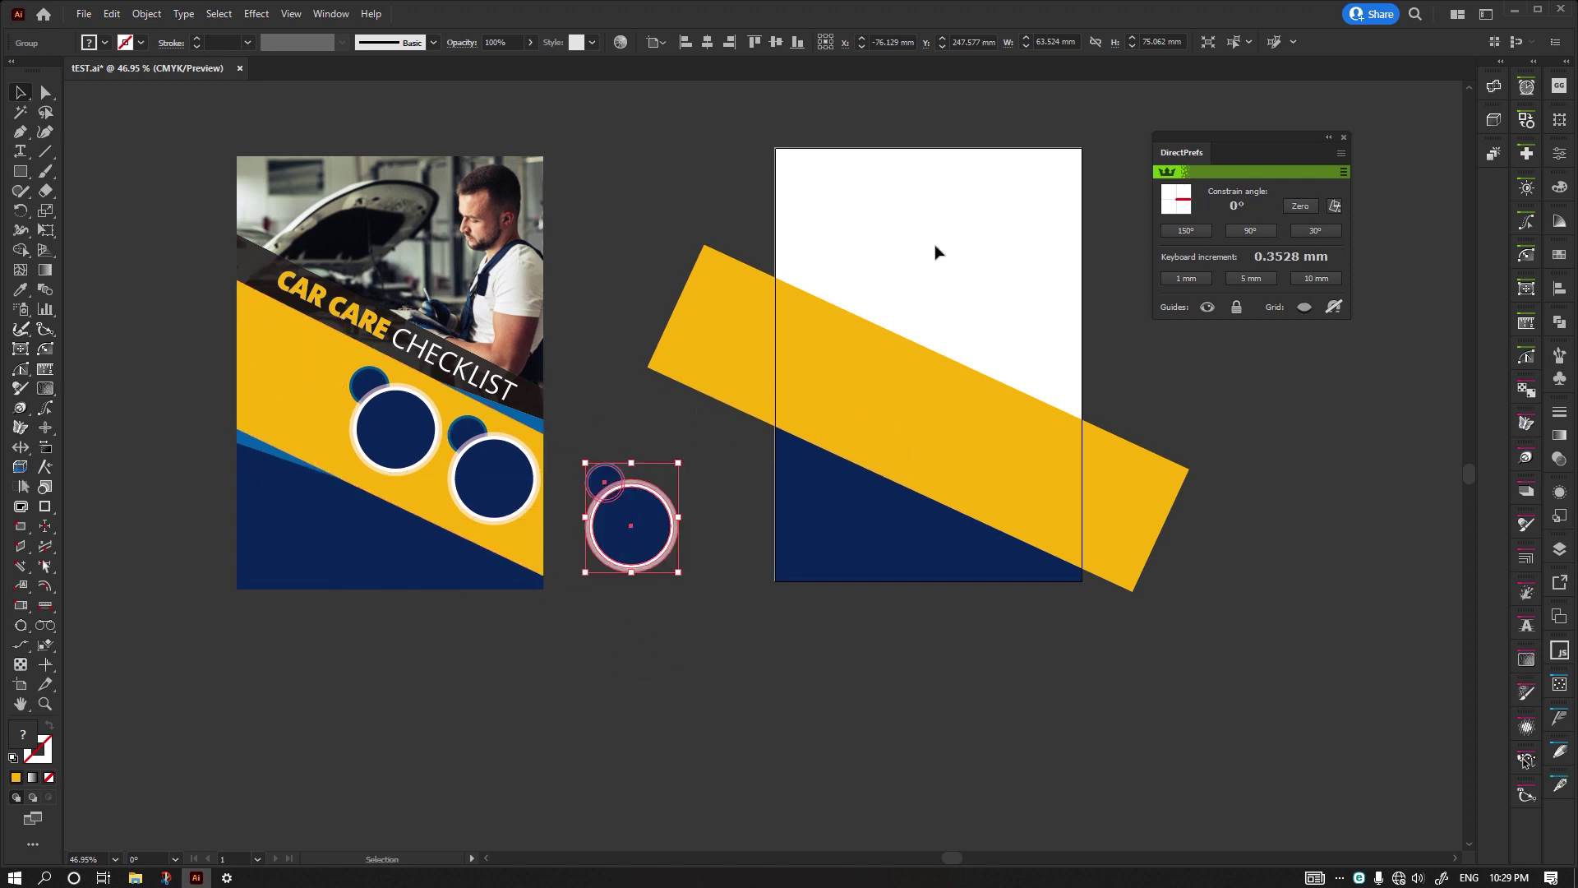
{"action": "left_click_drag", "start_coordinate": [618, 489], "coordinate": [674, 539]}
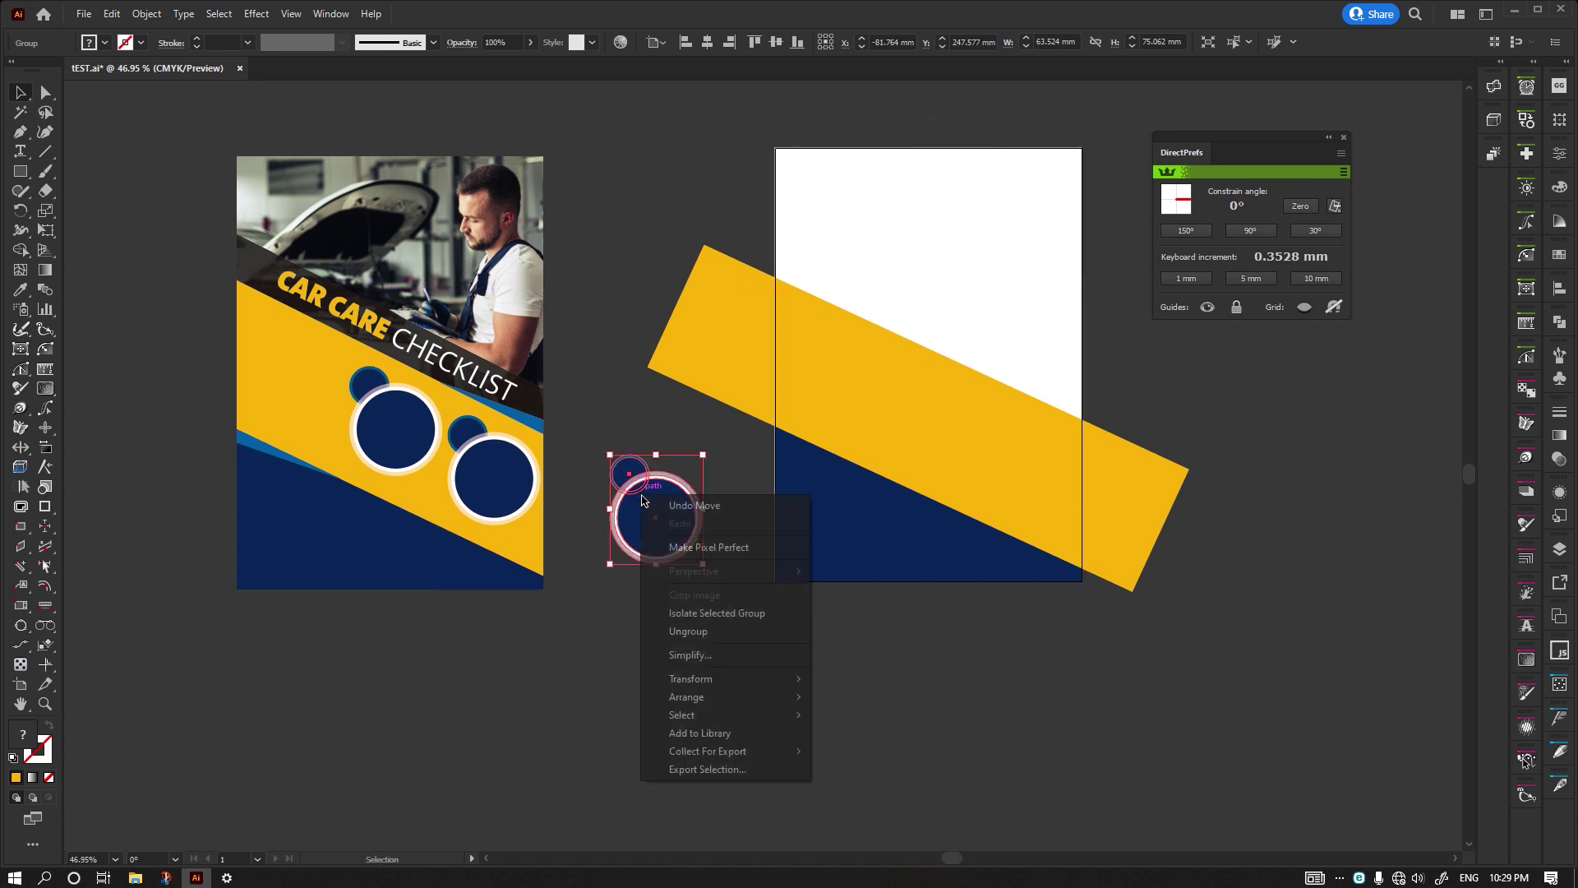
{"action": "right_click", "coordinate": [642, 497]}
{"action": "mouse_move", "coordinate": [687, 697]}
{"action": "left_click", "coordinate": [874, 694]}
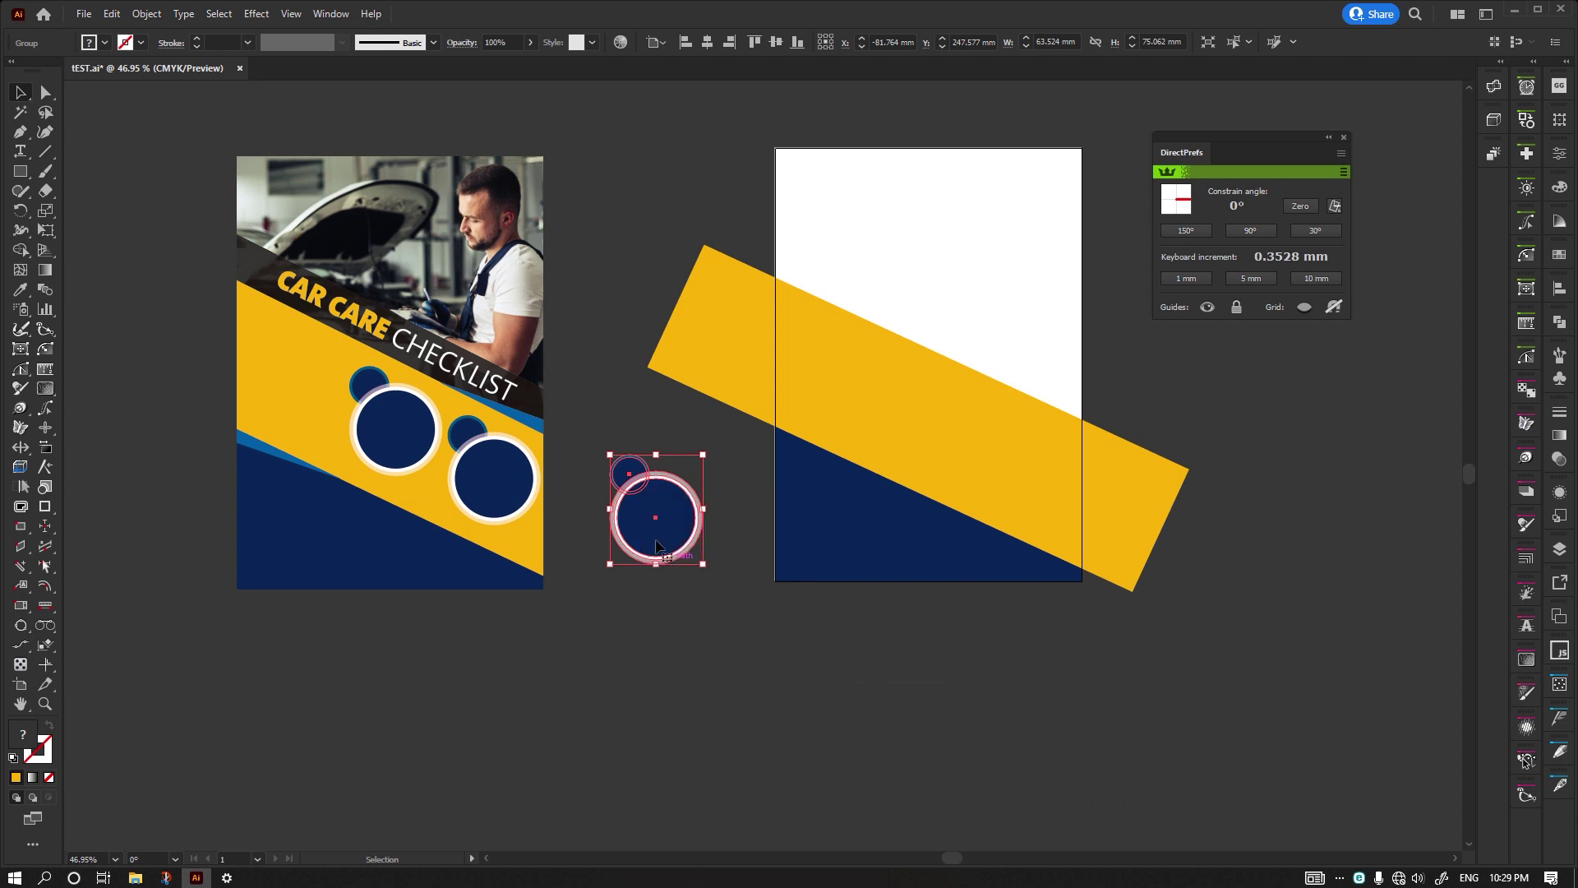
{"action": "mouse_move", "coordinate": [662, 545]}
{"action": "left_mouse_down"}
{"action": "mouse_move", "coordinate": [839, 409]}
{"action": "mouse_move", "coordinate": [888, 396]}
{"action": "left_mouse_up"}
- Zoom in and settle the circle group on the band, undoing the stray copies
{"action": "key", "text": "ctrl+1"}
{"action": "key", "text": "ctrl+alt+0"}
{"action": "scroll", "coordinate": [997, 408], "scroll_direction": "up", "scroll_amount": 3}
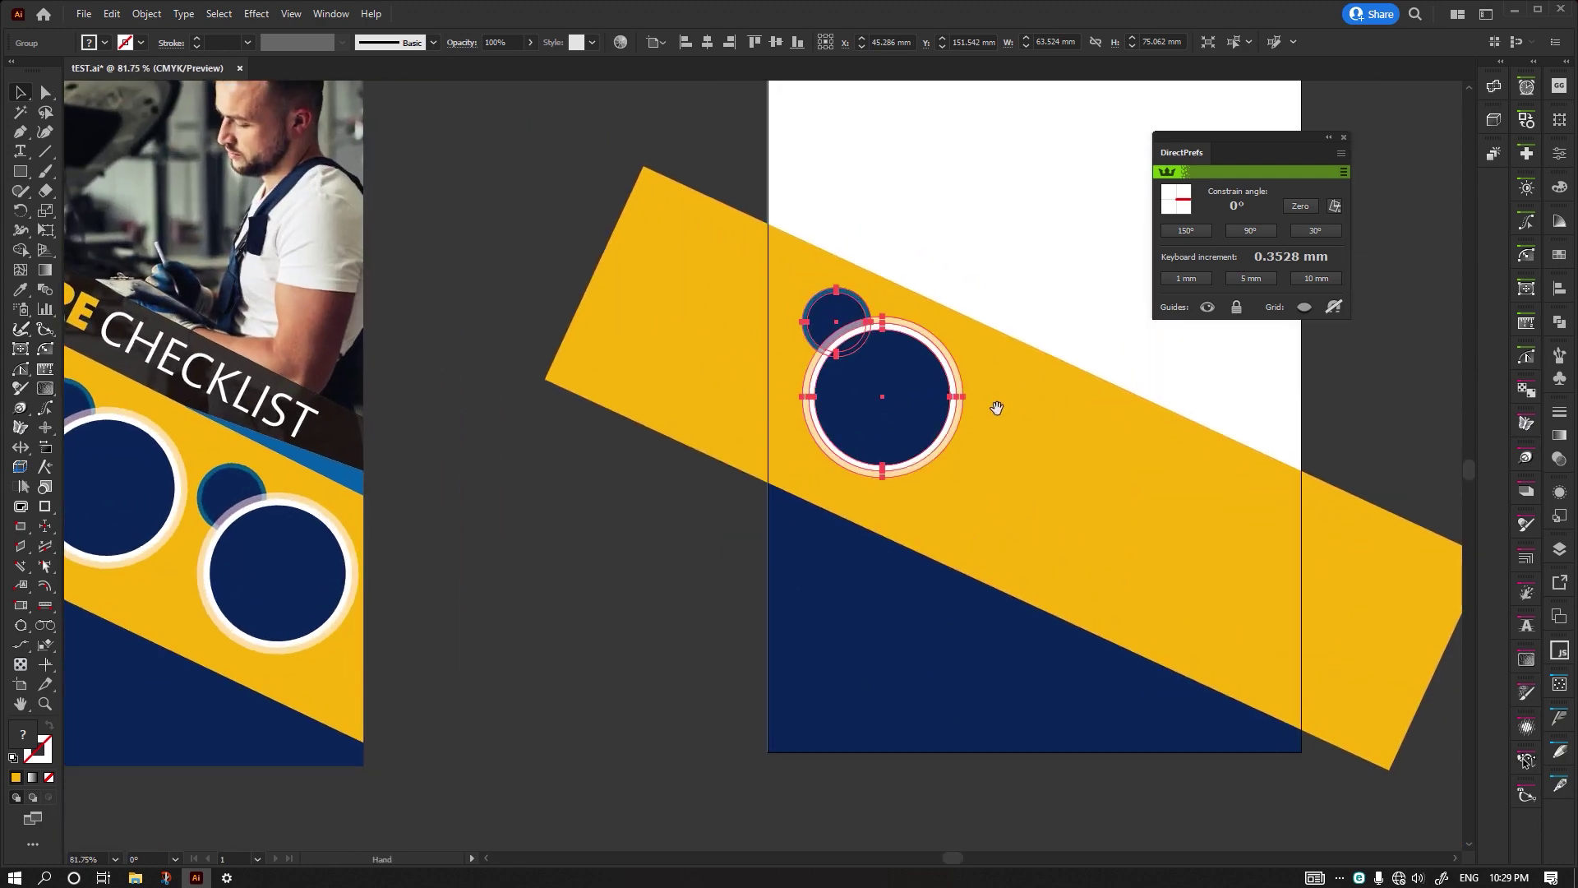
{"action": "mouse_move", "coordinate": [997, 408]}
{"action": "left_mouse_down"}
{"action": "mouse_move", "coordinate": [746, 366]}
{"action": "mouse_move", "coordinate": [840, 491]}
{"action": "mouse_move", "coordinate": [880, 597]}
{"action": "left_mouse_up"}
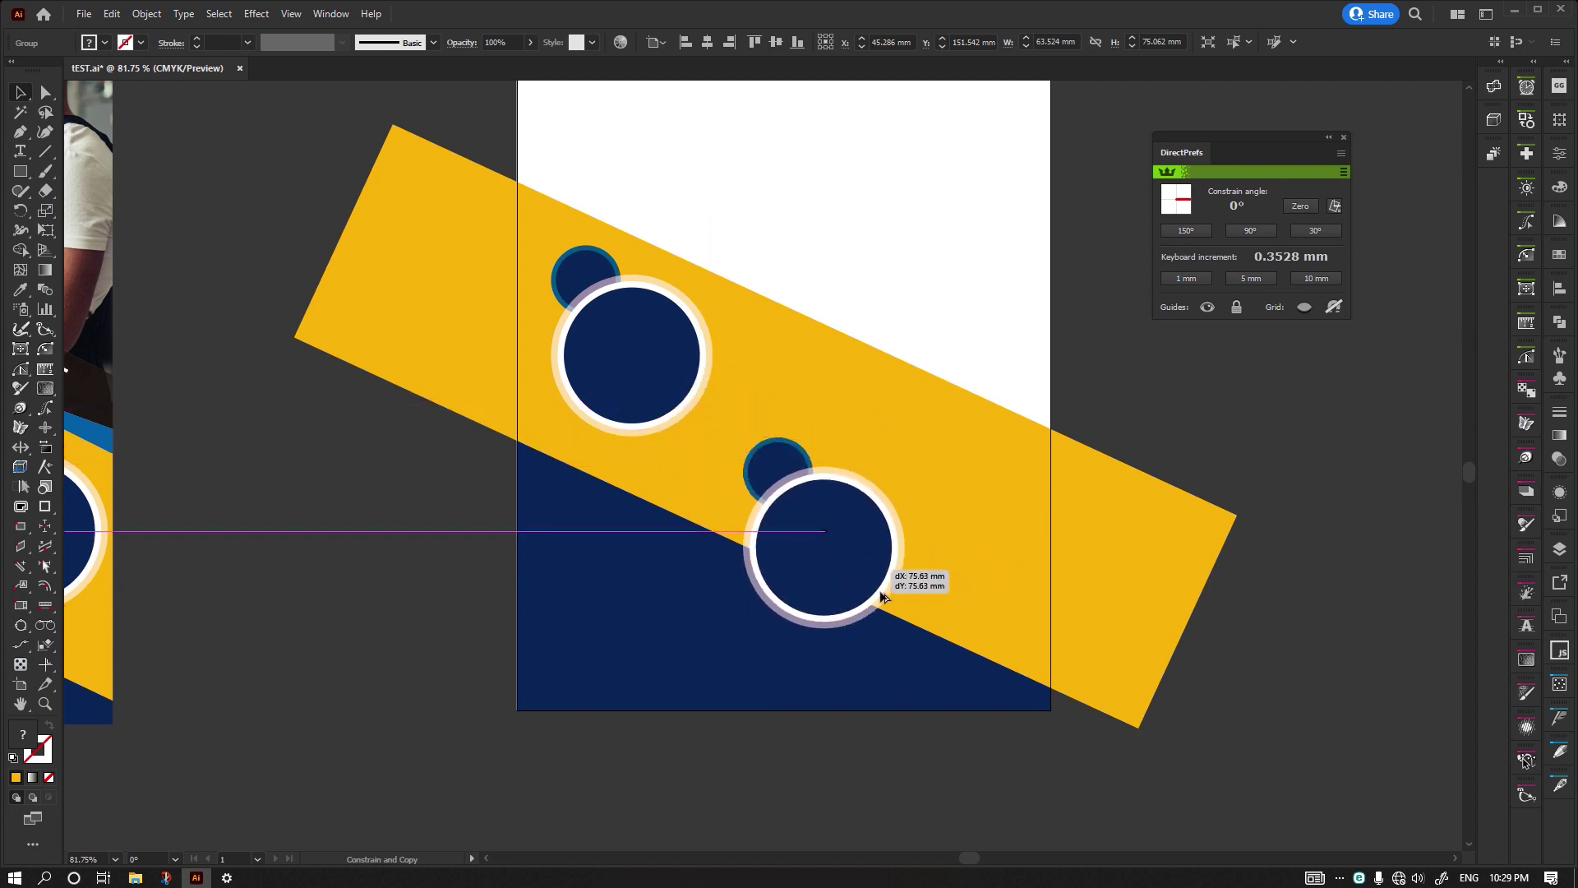
{"action": "left_click_drag", "start_coordinate": [880, 597], "coordinate": [904, 621]}
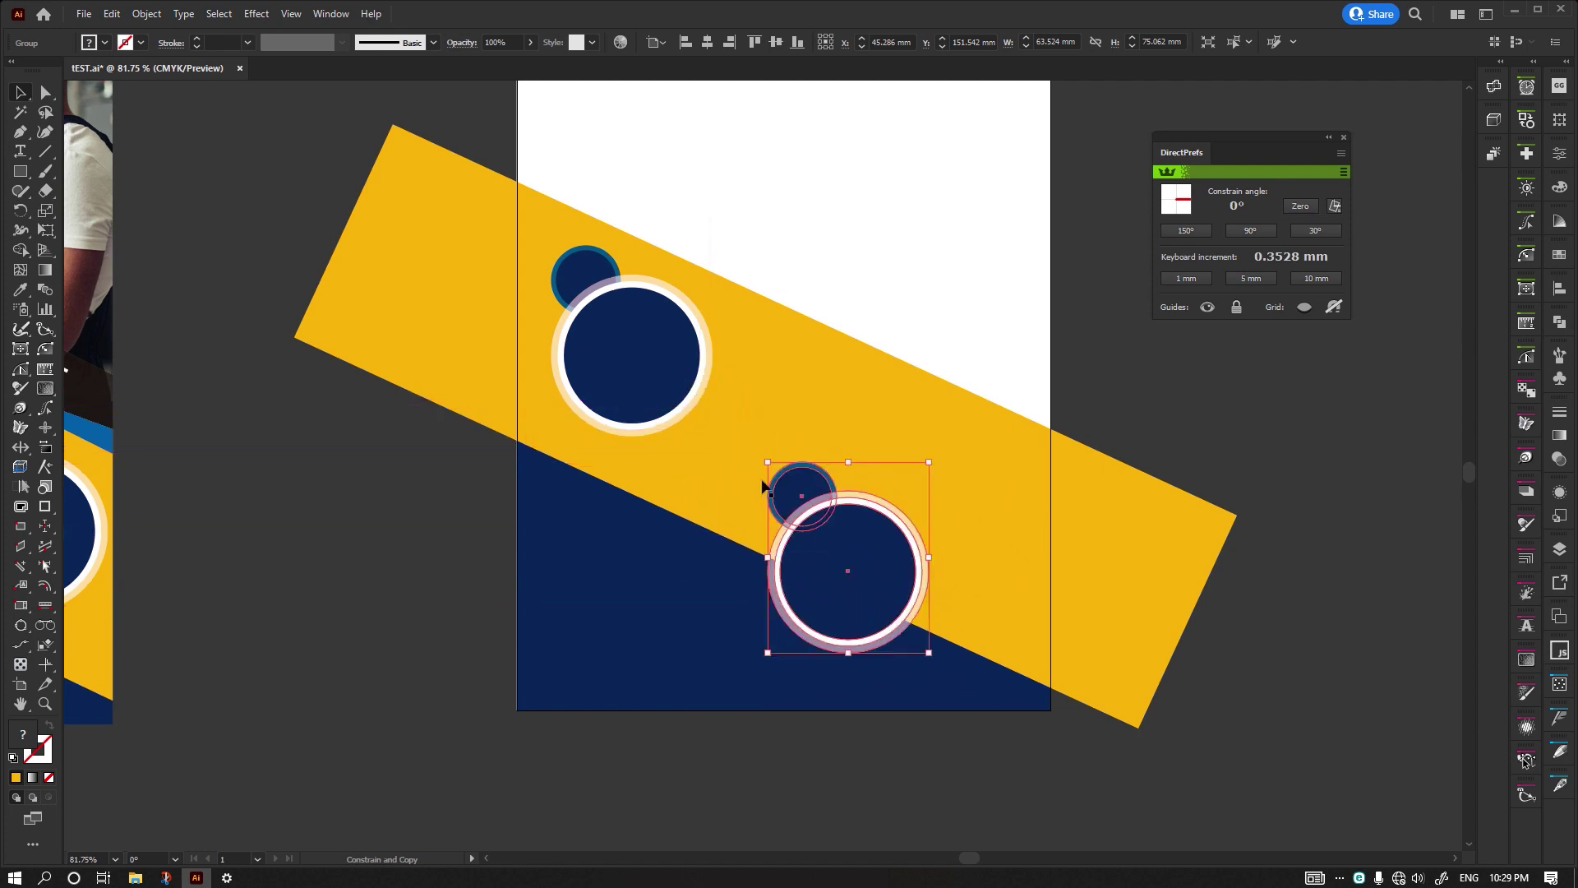
{"action": "key", "text": "ctrl+z"}
{"action": "left_click_drag", "start_coordinate": [668, 380], "coordinate": [867, 488]}
{"action": "key", "text": "ctrl+z"}
{"action": "scroll", "coordinate": [855, 419], "scroll_direction": "down", "scroll_amount": 1}
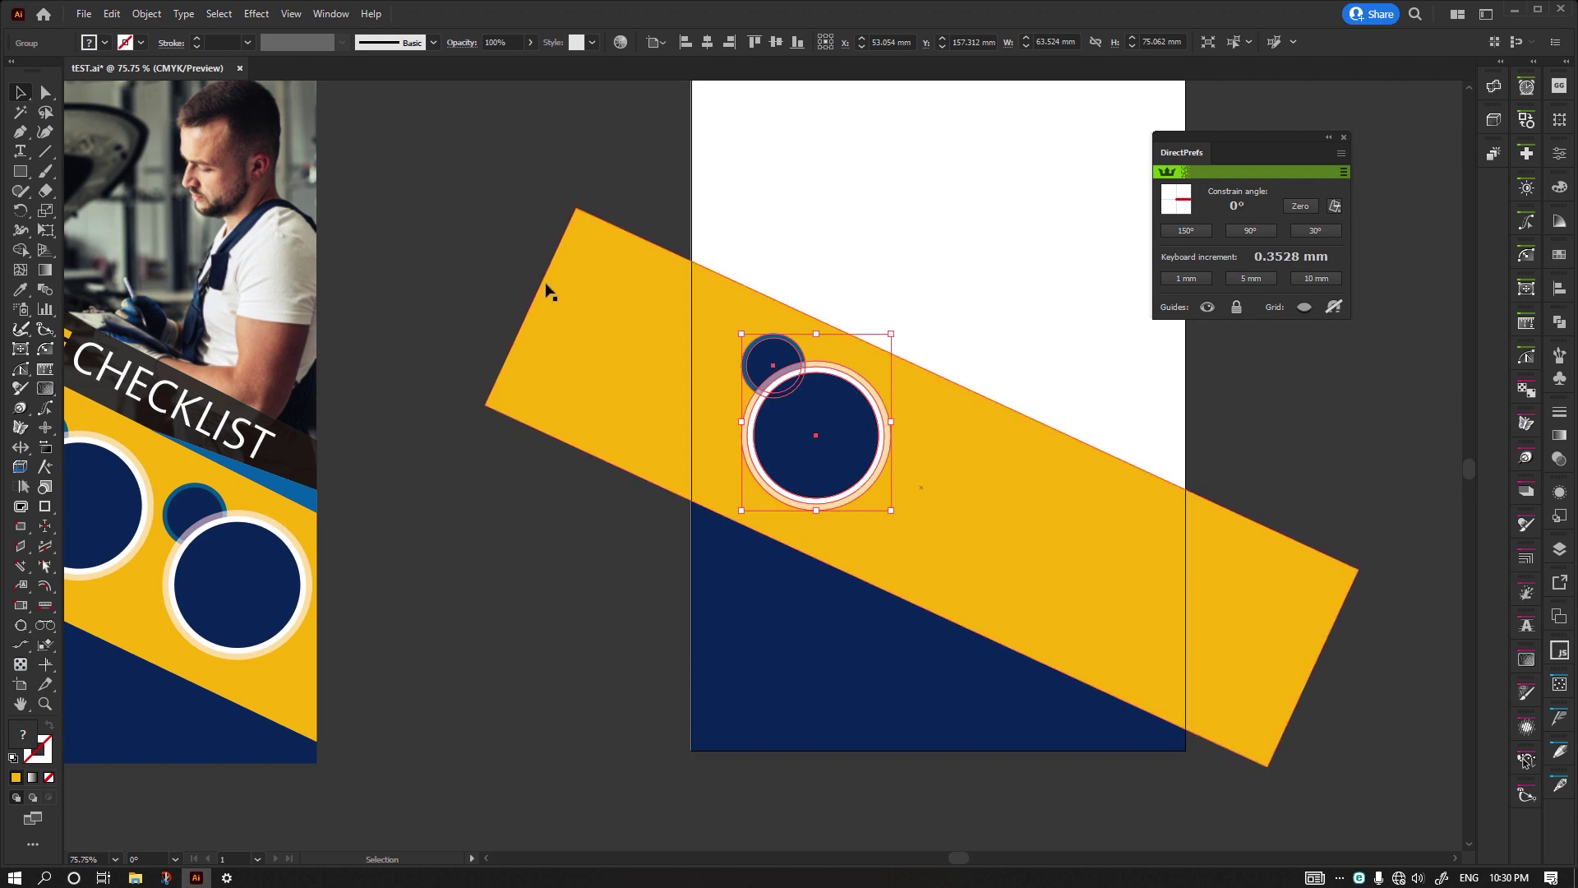
{"action": "left_click", "coordinate": [441, 279]}
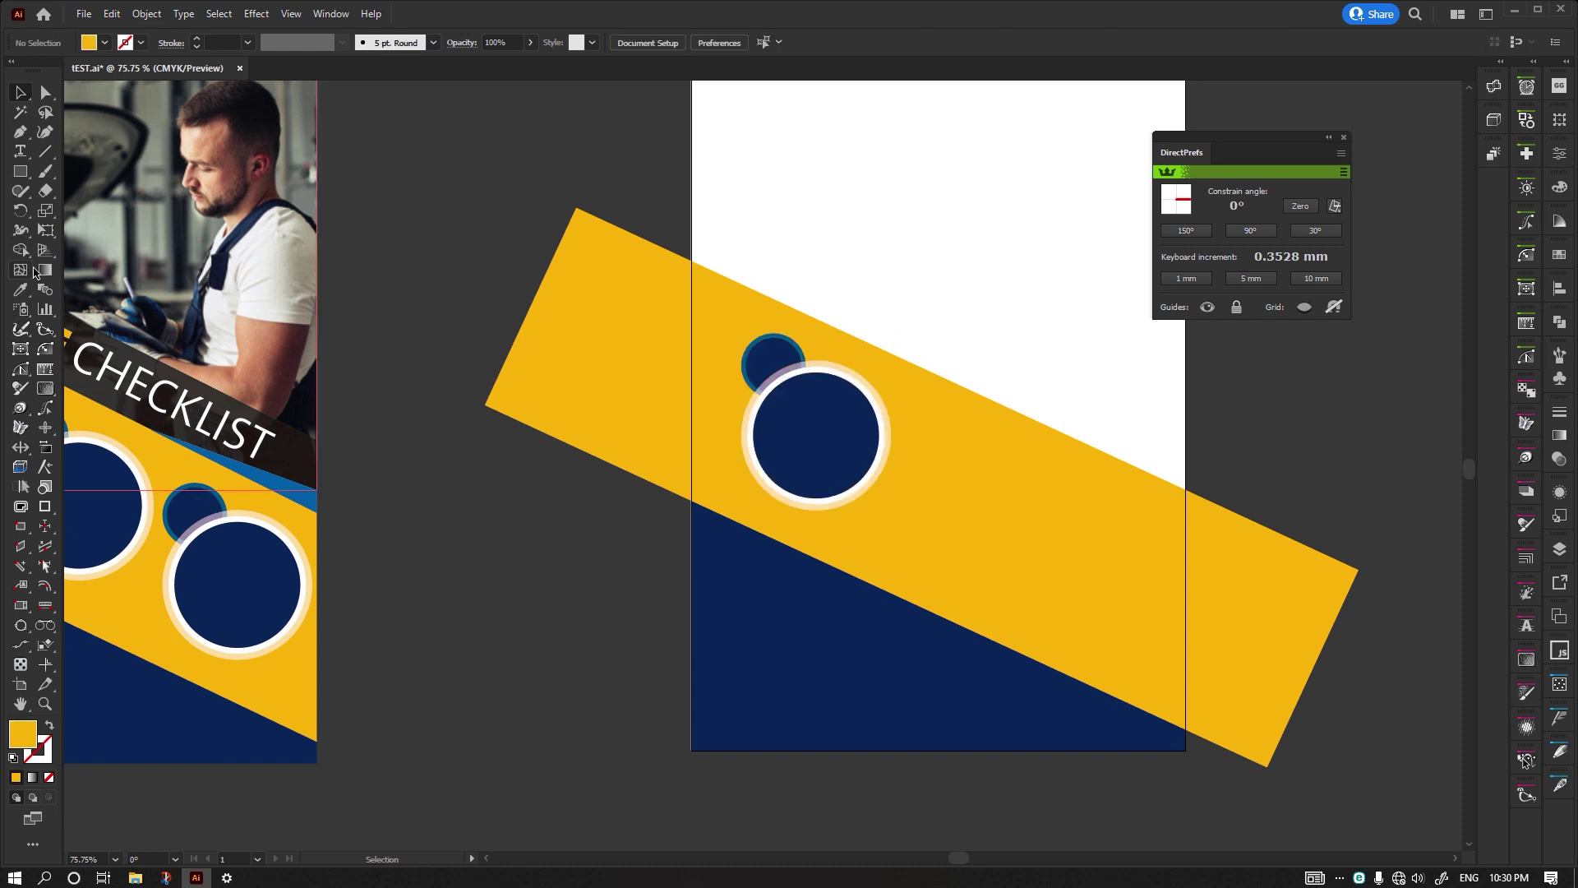
- Re-measure the band's angle, copy the circle group twice along it, and distribute all three evenly
{"action": "left_click", "coordinate": [41, 387]}
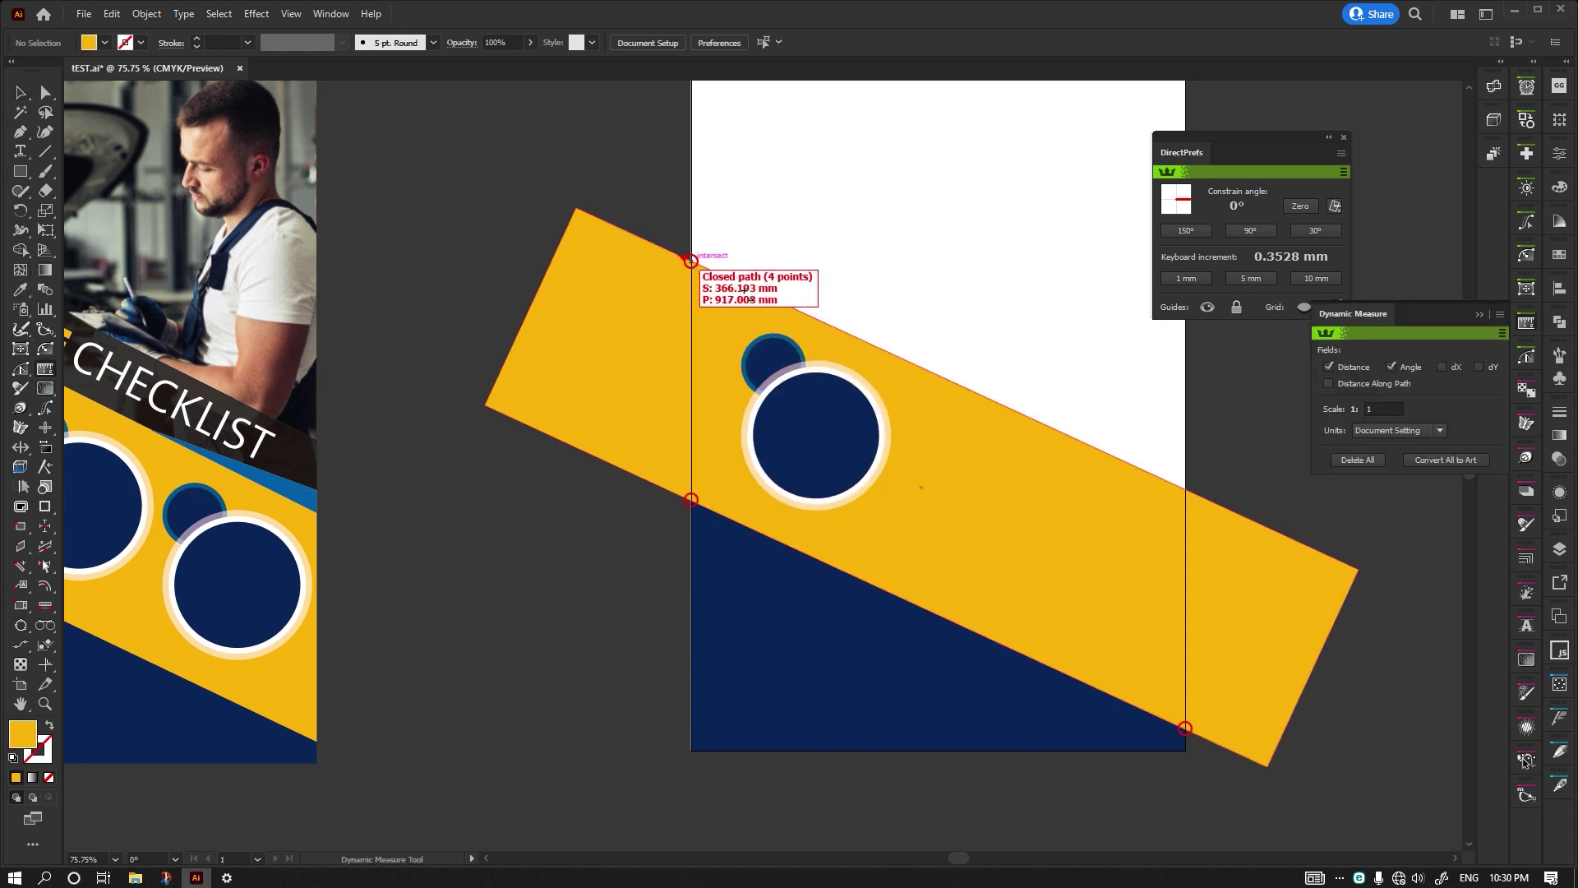
{"action": "mouse_move", "coordinate": [691, 261]}
{"action": "left_mouse_down"}
{"action": "mouse_move", "coordinate": [1234, 527]}
{"action": "mouse_move", "coordinate": [1185, 489]}
{"action": "left_mouse_up"}
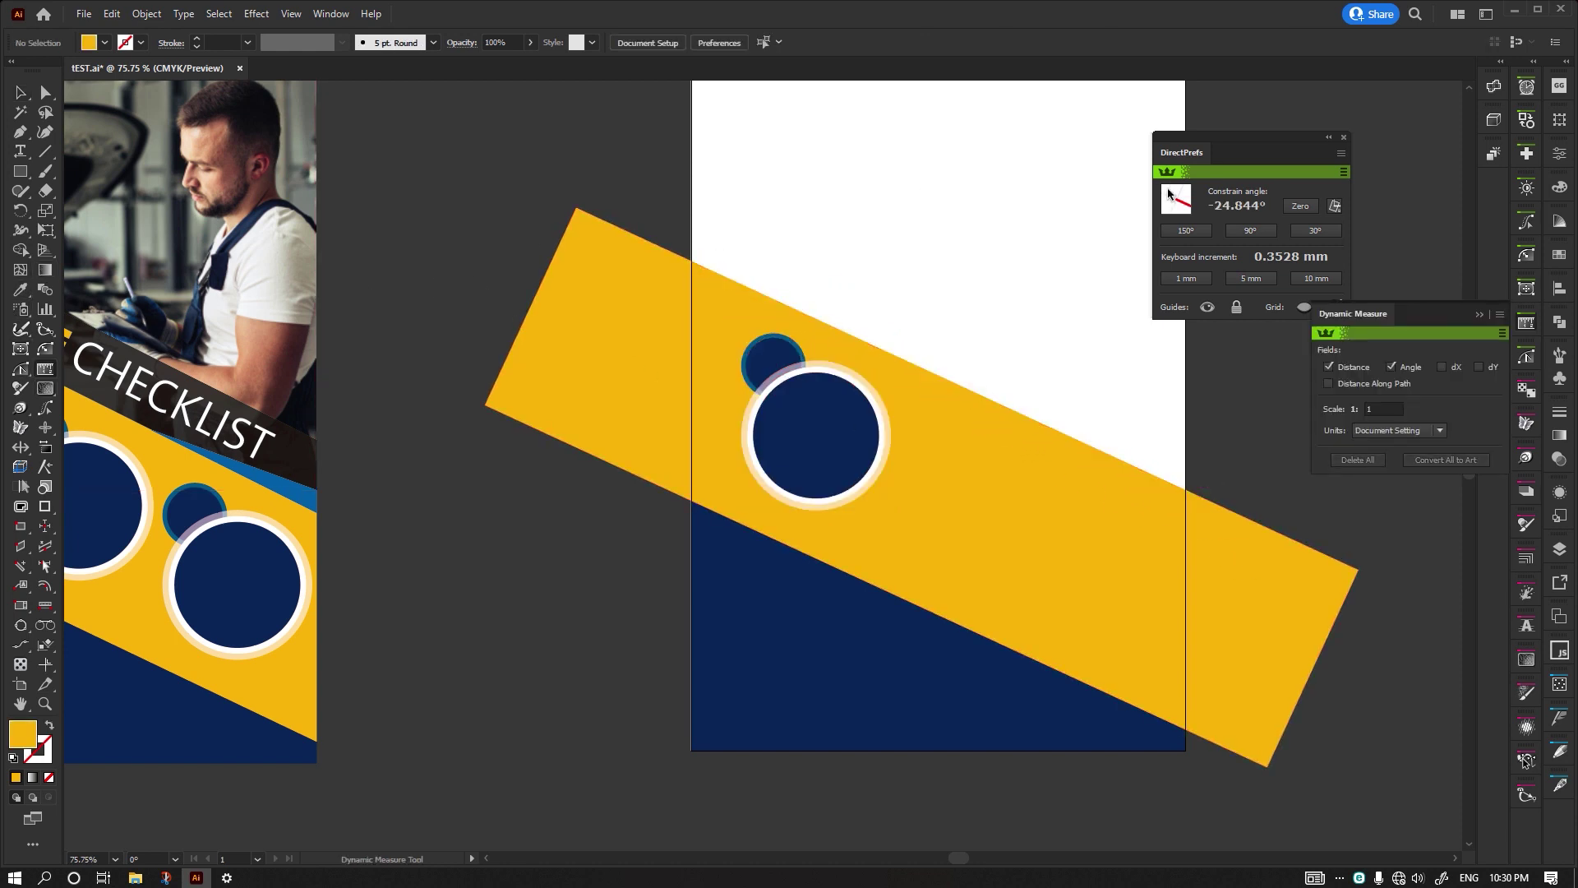
{"action": "left_click", "coordinate": [25, 92]}
{"action": "left_click", "coordinate": [818, 430]}
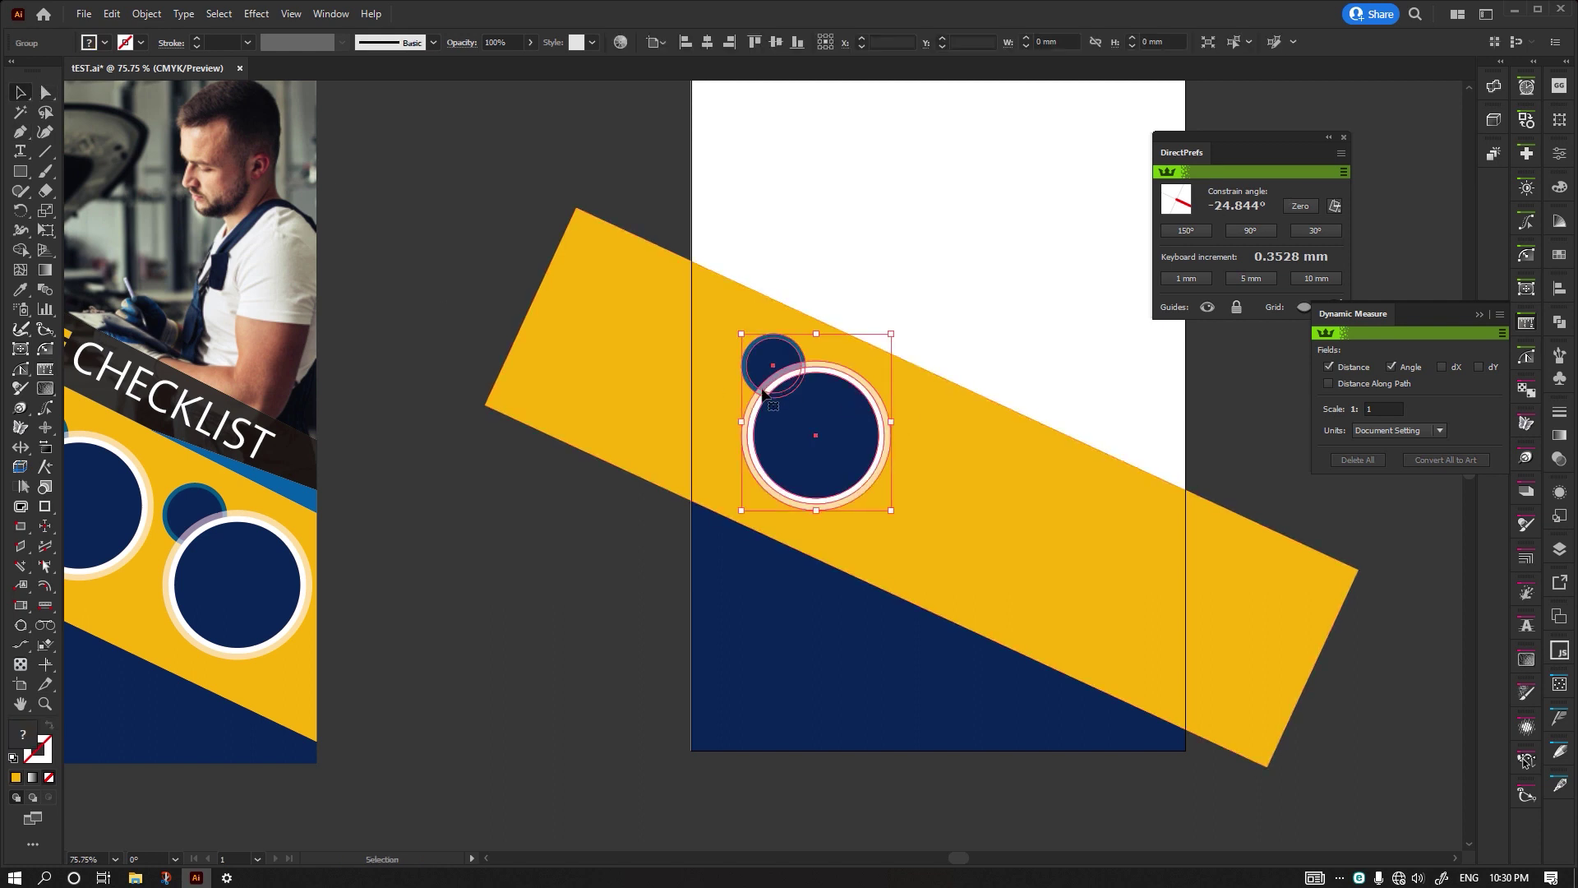
{"action": "mouse_move", "coordinate": [818, 429]}
{"action": "left_mouse_down"}
{"action": "mouse_move", "coordinate": [1002, 524]}
{"action": "mouse_move", "coordinate": [996, 557]}
{"action": "mouse_move", "coordinate": [959, 527]}
{"action": "mouse_move", "coordinate": [1096, 616]}
{"action": "left_mouse_up"}
{"action": "left_click_drag", "start_coordinate": [1191, 333], "coordinate": [739, 659]}
{"action": "left_click_drag", "start_coordinate": [992, 534], "coordinate": [959, 517]}
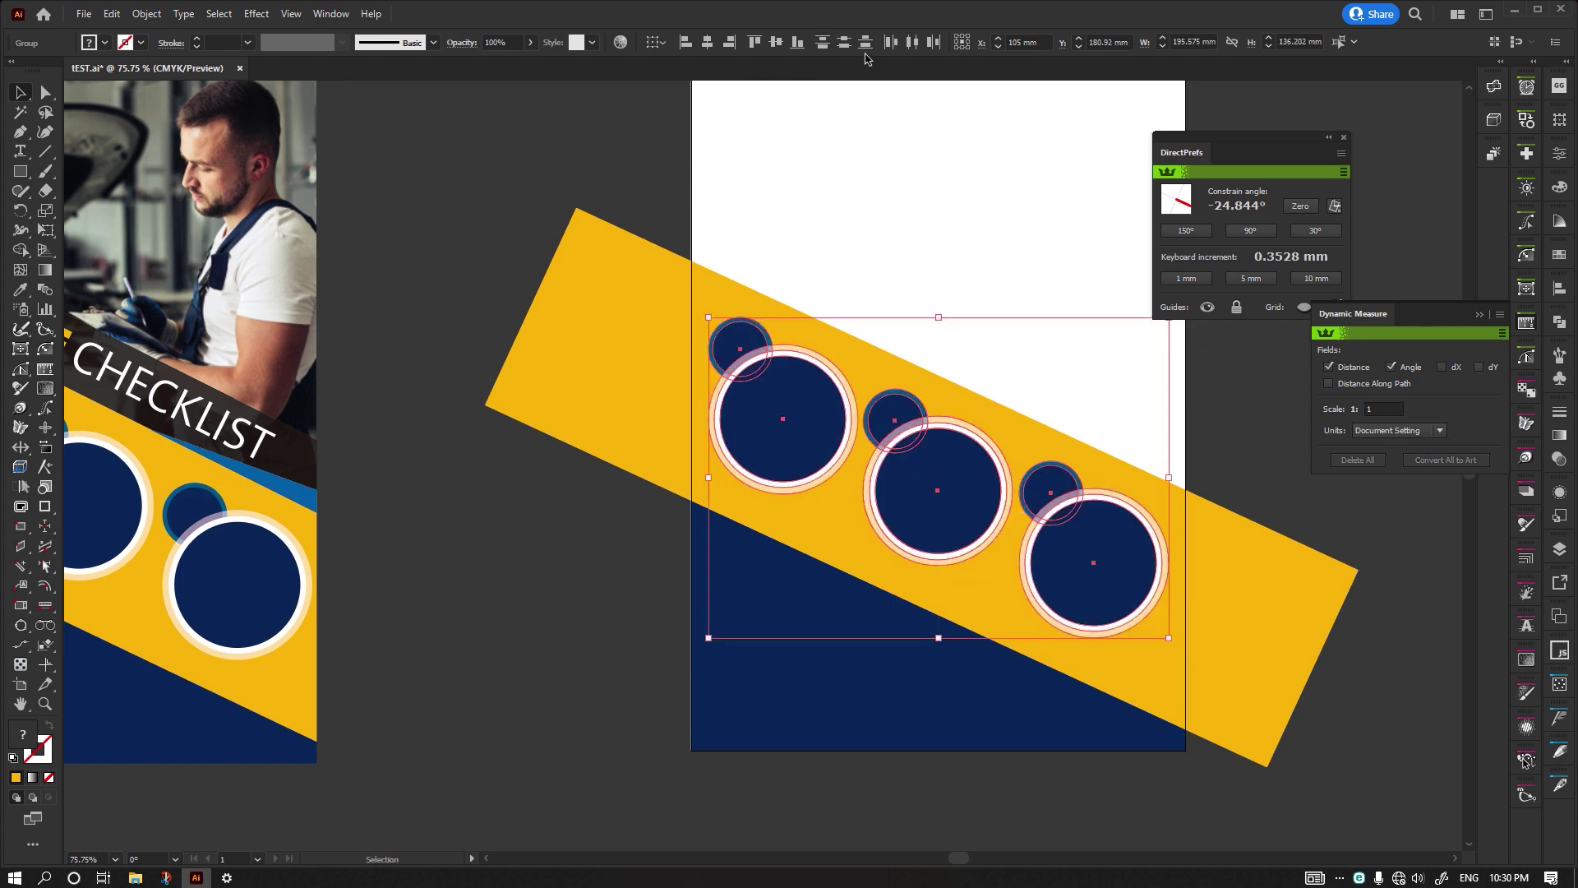
{"action": "left_click", "coordinate": [908, 45]}
- Draw an angled rectangle above the yellow band and give it the dark banner colour
{"action": "left_click", "coordinate": [891, 237]}
{"action": "scroll", "coordinate": [891, 238], "scroll_direction": "down", "scroll_amount": 3}
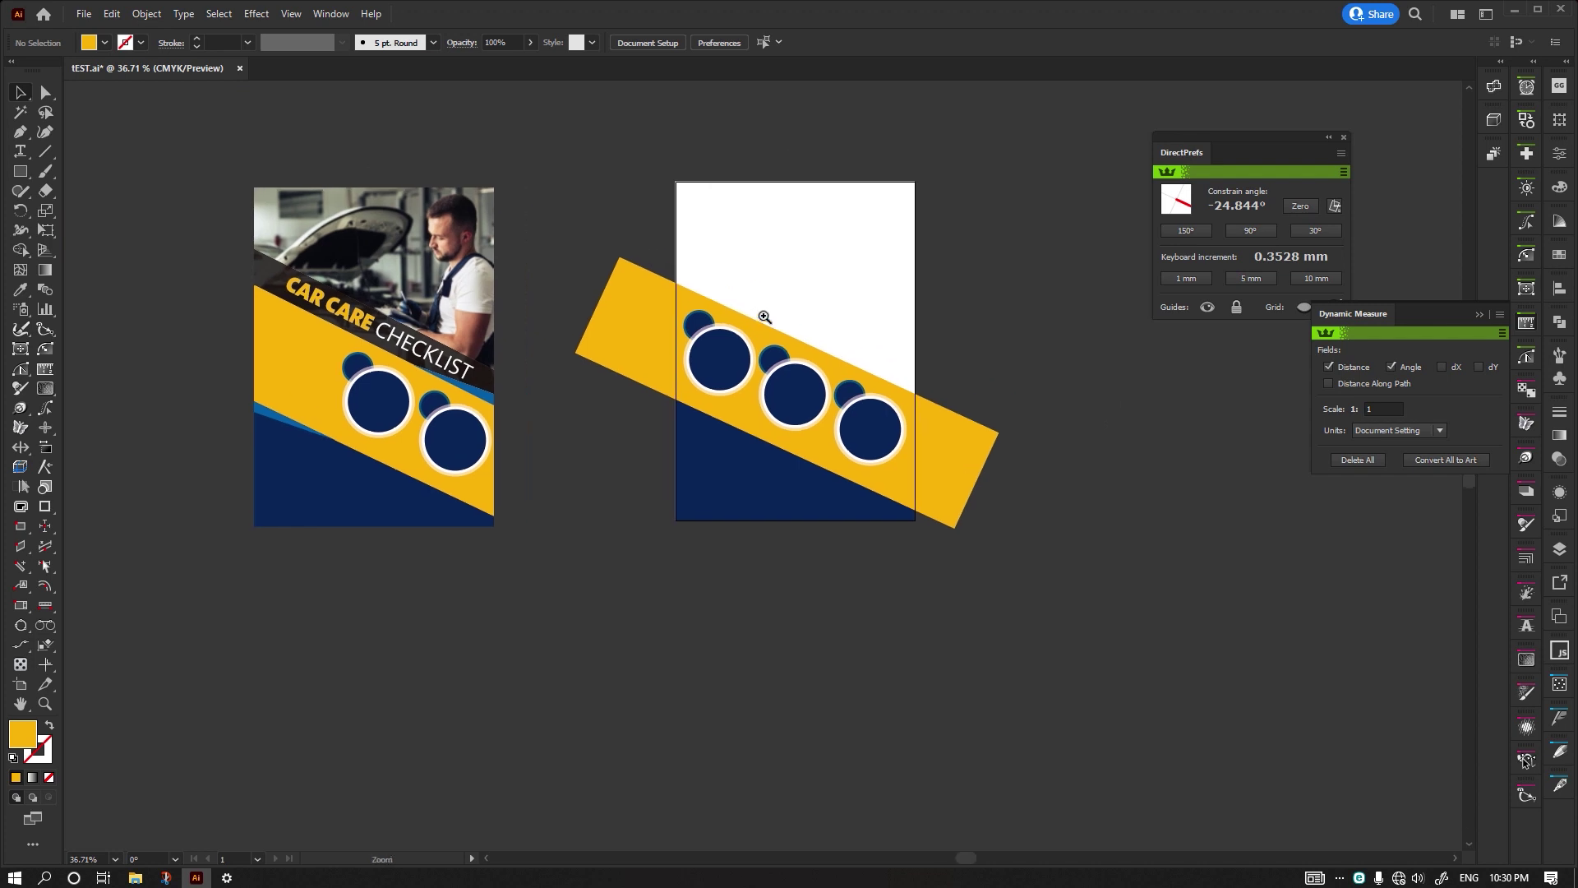
{"action": "scroll", "coordinate": [908, 310], "scroll_direction": "up", "scroll_amount": 2}
{"action": "scroll", "coordinate": [768, 325], "scroll_direction": "down", "scroll_amount": 2}
{"action": "scroll", "coordinate": [767, 324], "scroll_direction": "up", "scroll_amount": 1}
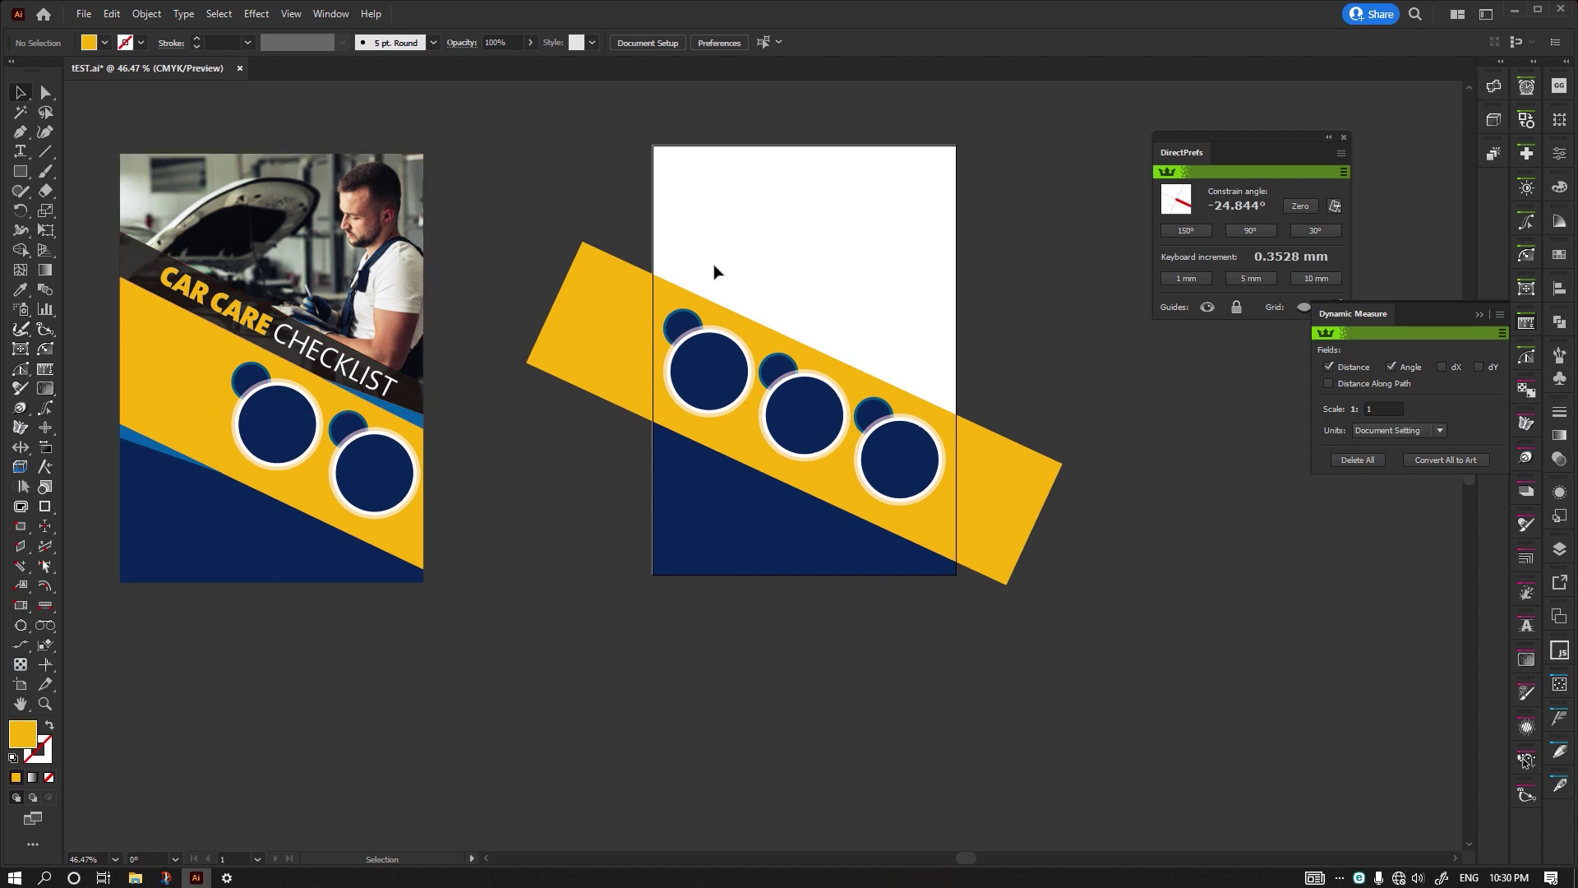
{"action": "left_click", "coordinate": [21, 171]}
{"action": "left_click_drag", "start_coordinate": [630, 212], "coordinate": [1061, 462]}
{"action": "left_click", "coordinate": [20, 290]}
{"action": "left_click", "coordinate": [165, 258]}
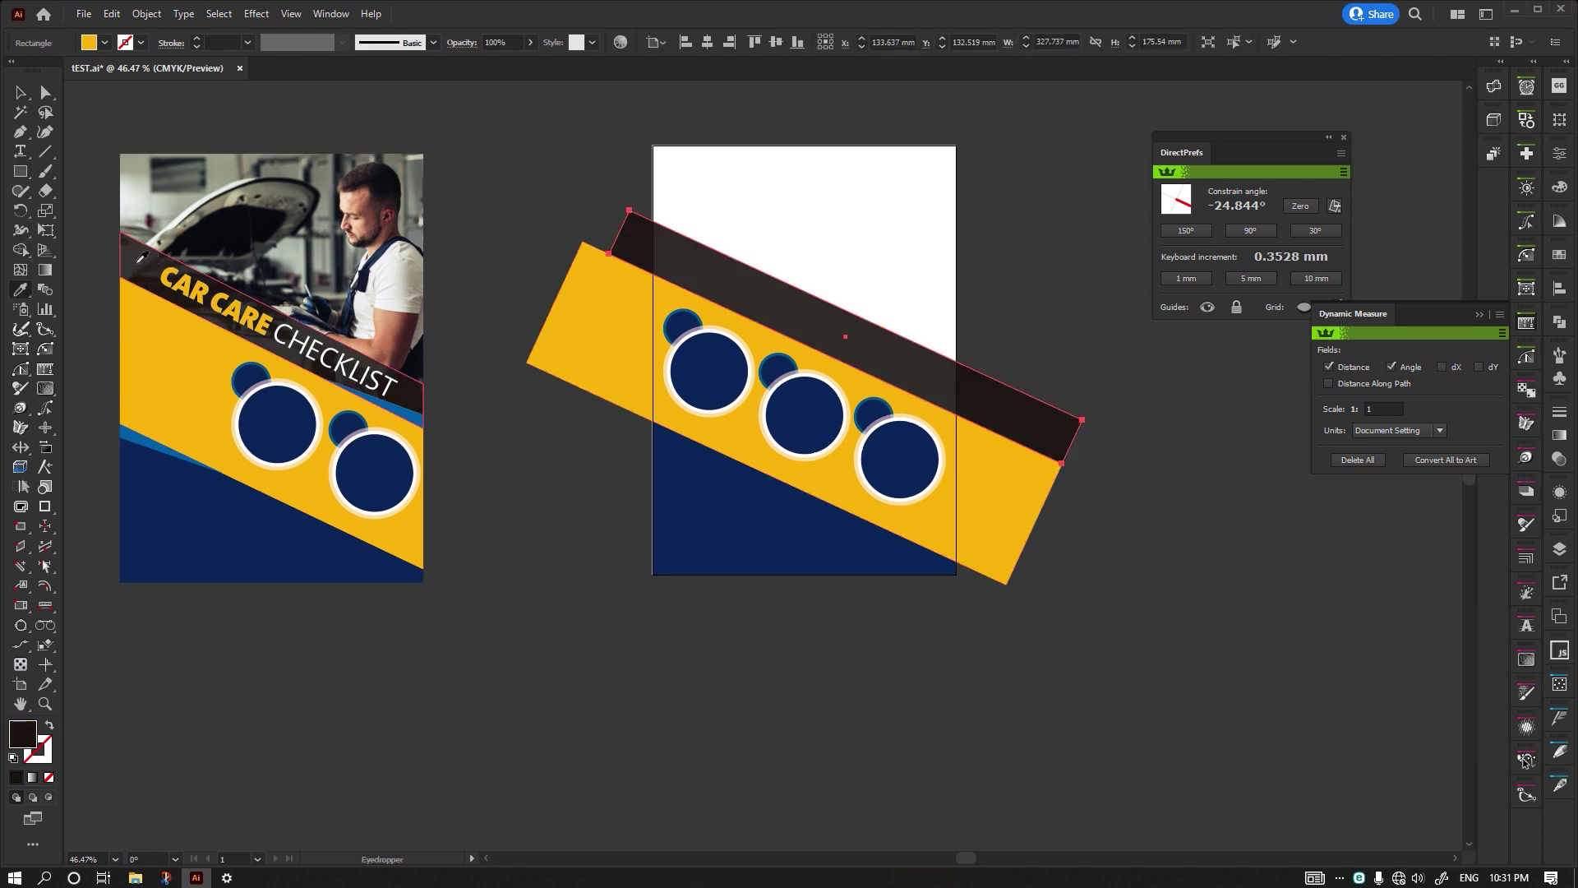
- Move the mechanic photo onto the second artboard
{"action": "left_click", "coordinate": [23, 92]}
{"action": "left_click", "coordinate": [554, 175]}
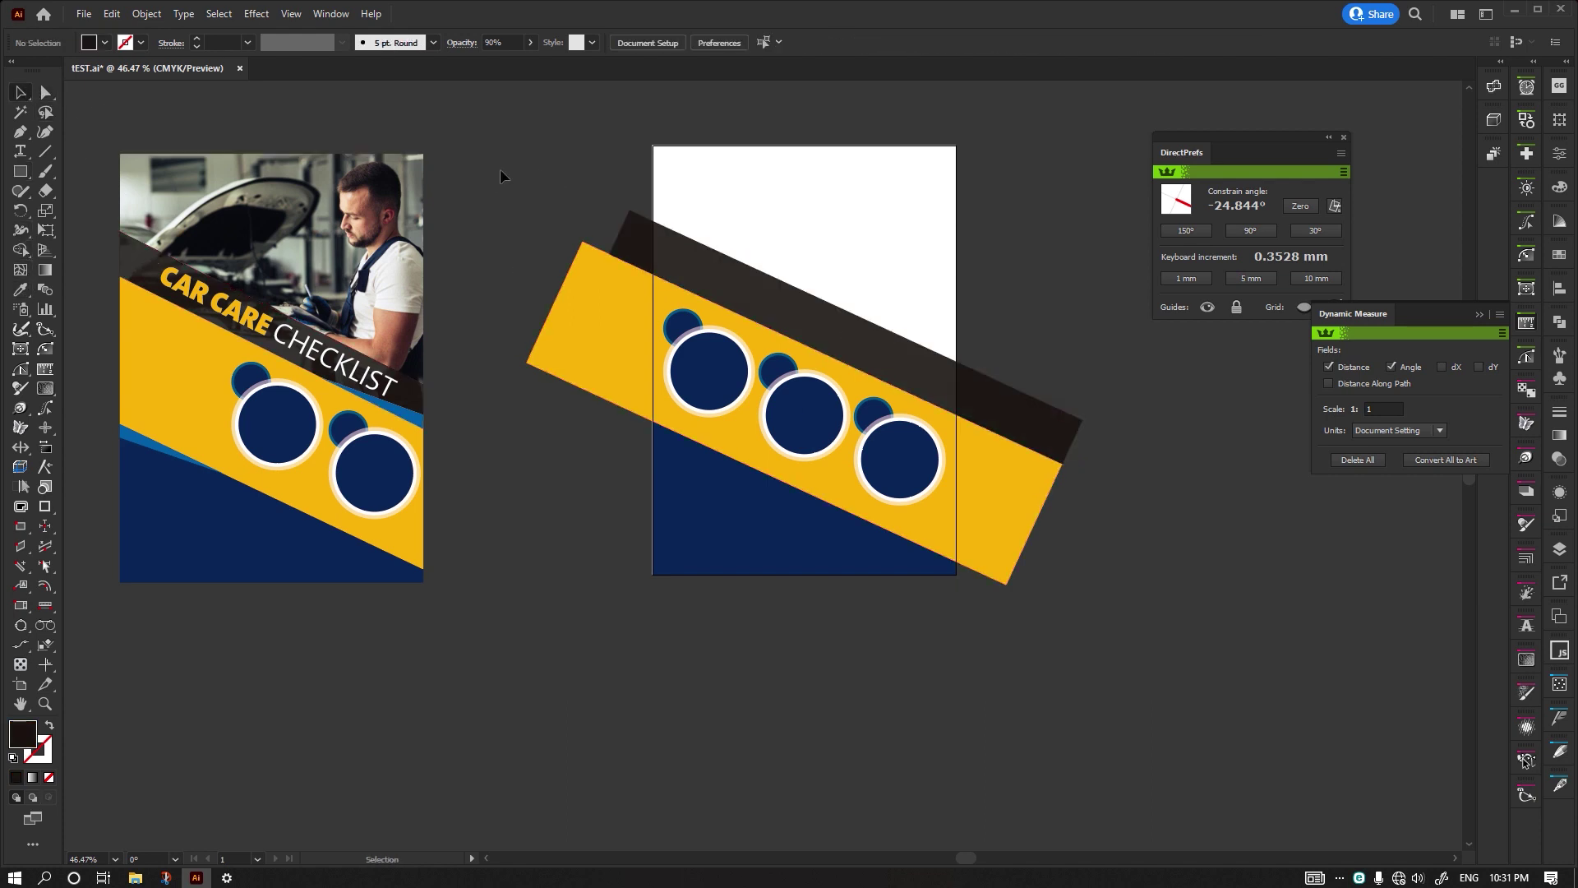
{"action": "mouse_move", "coordinate": [374, 210]}
{"action": "left_mouse_down"}
{"action": "mouse_move", "coordinate": [849, 197]}
{"action": "mouse_move", "coordinate": [887, 210]}
{"action": "left_mouse_up"}
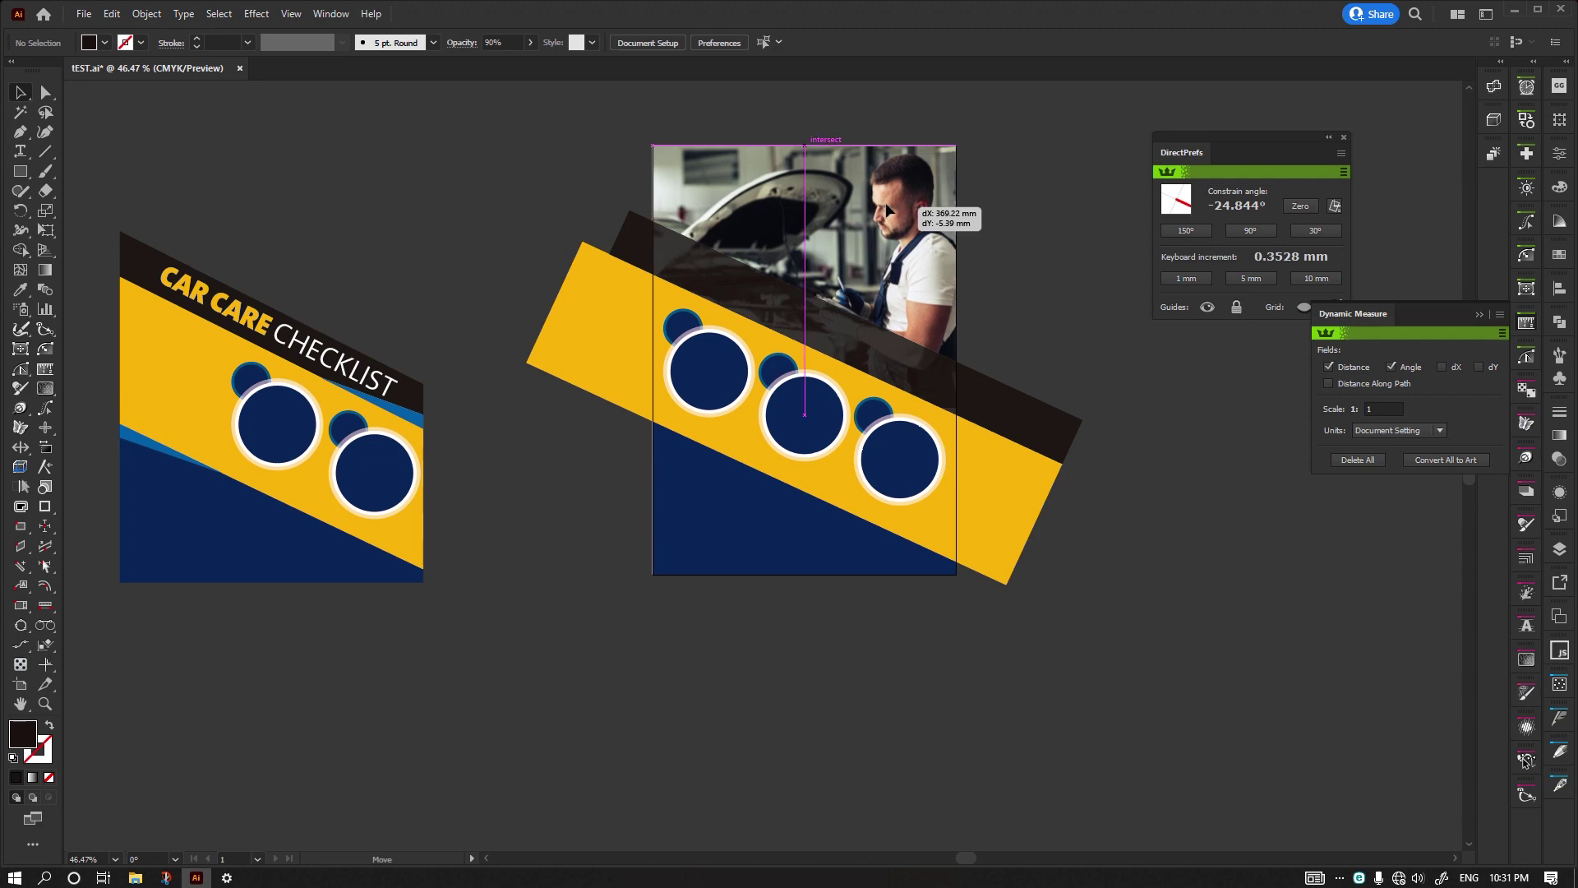
{"action": "mouse_move", "coordinate": [211, 337]}
{"action": "left_mouse_down"}
{"action": "mouse_move", "coordinate": [432, 297]}
{"action": "mouse_move", "coordinate": [333, 311]}
{"action": "left_mouse_up"}
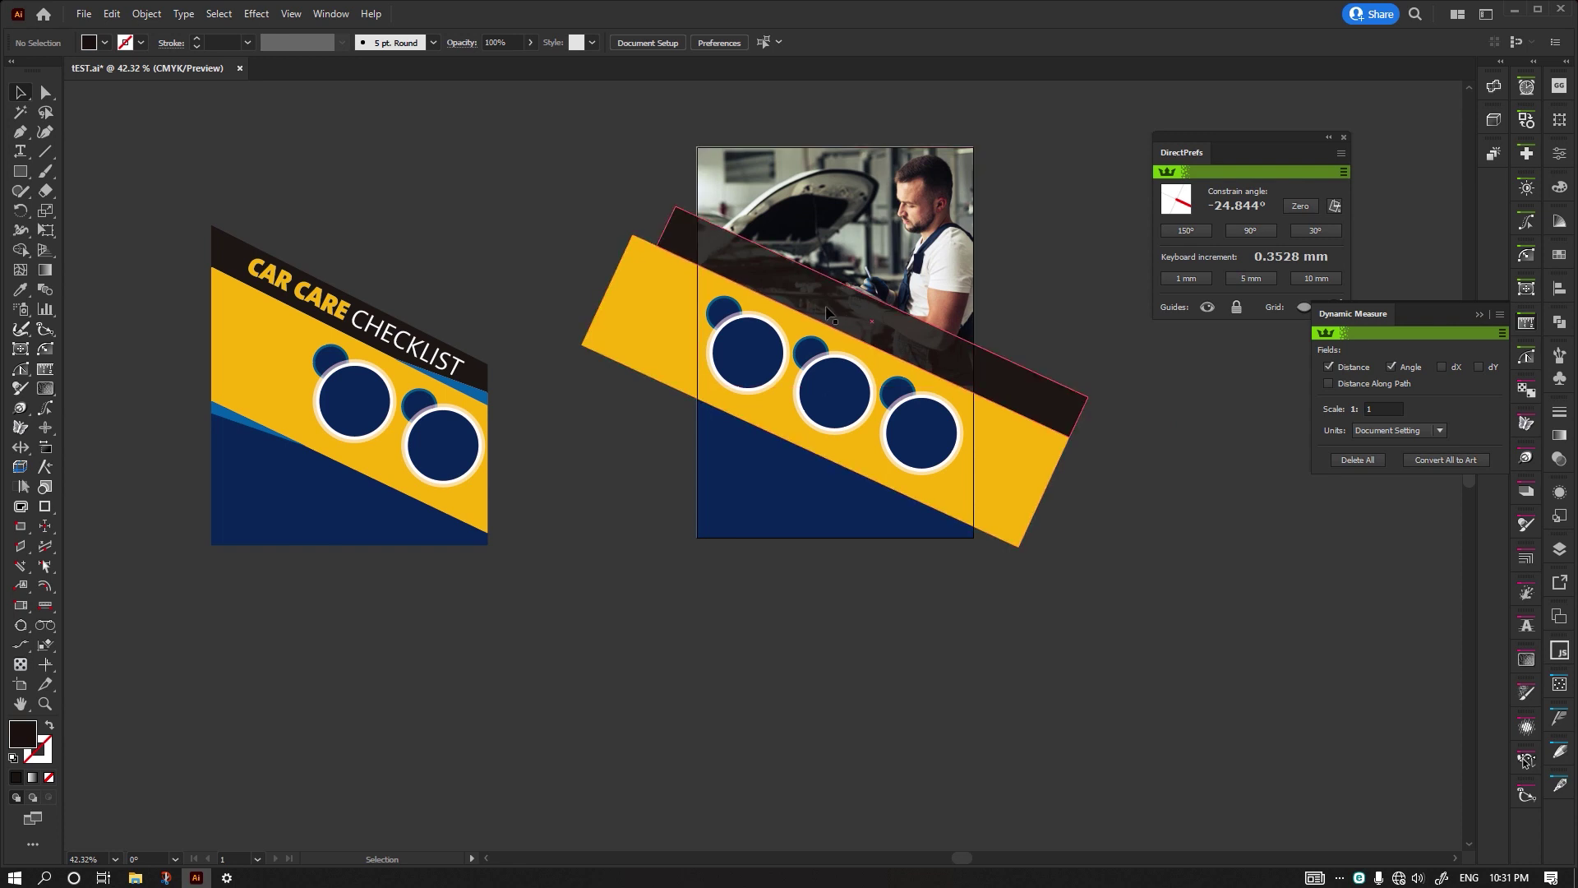
- Add Lorem ipsum placeholder text, enlarge it, move it over the second poster and make it white
{"action": "left_click", "coordinate": [21, 152]}
{"action": "left_click", "coordinate": [454, 195]}
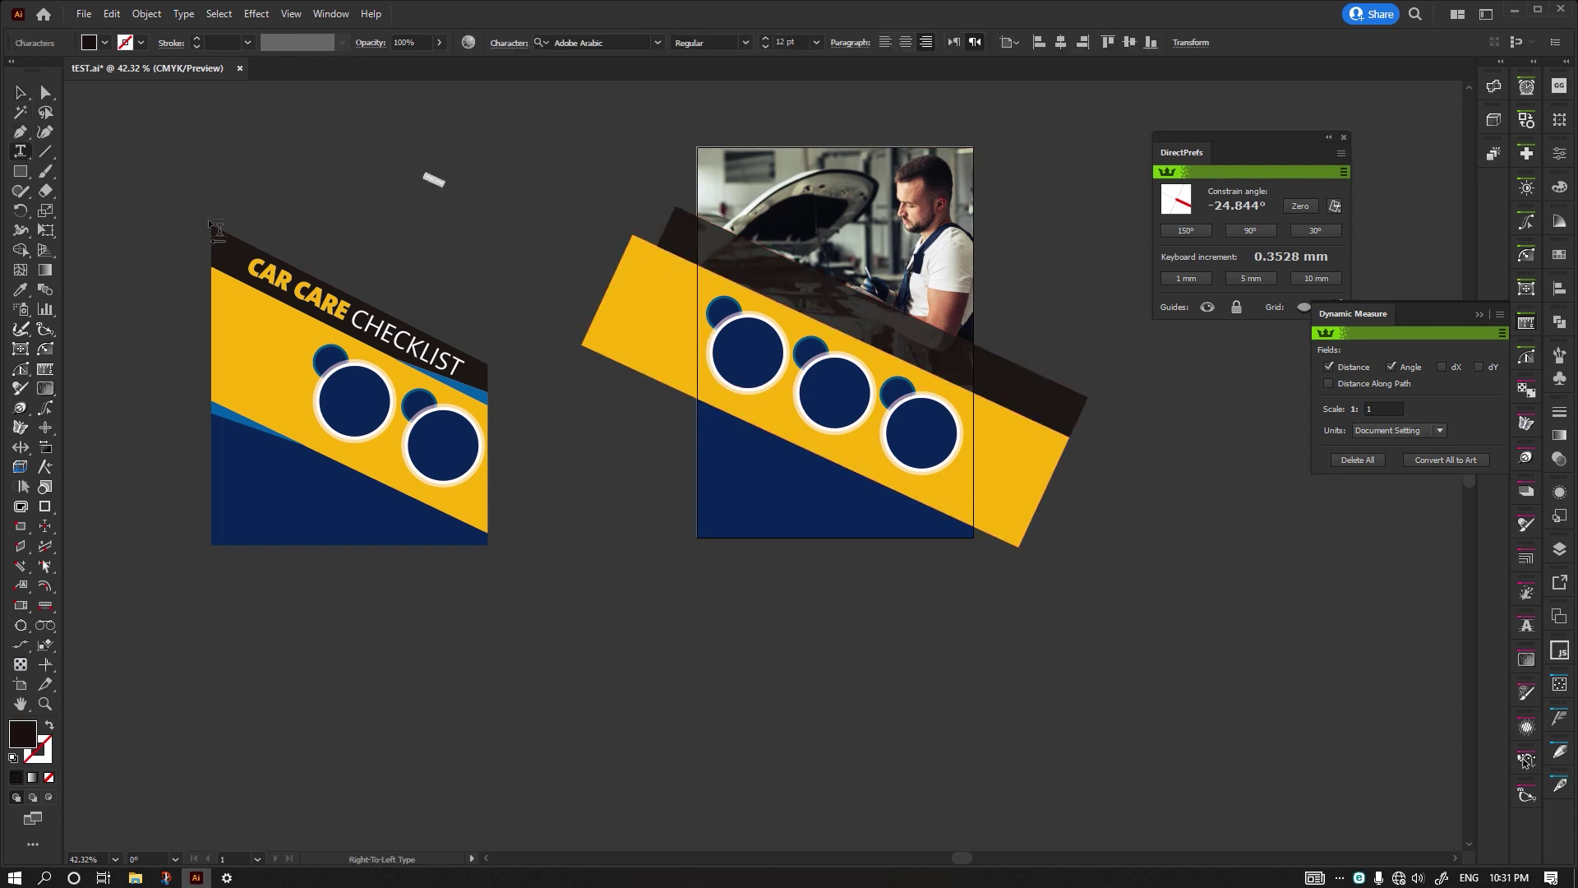
{"action": "left_click", "coordinate": [23, 95]}
{"action": "left_click", "coordinate": [450, 190]}
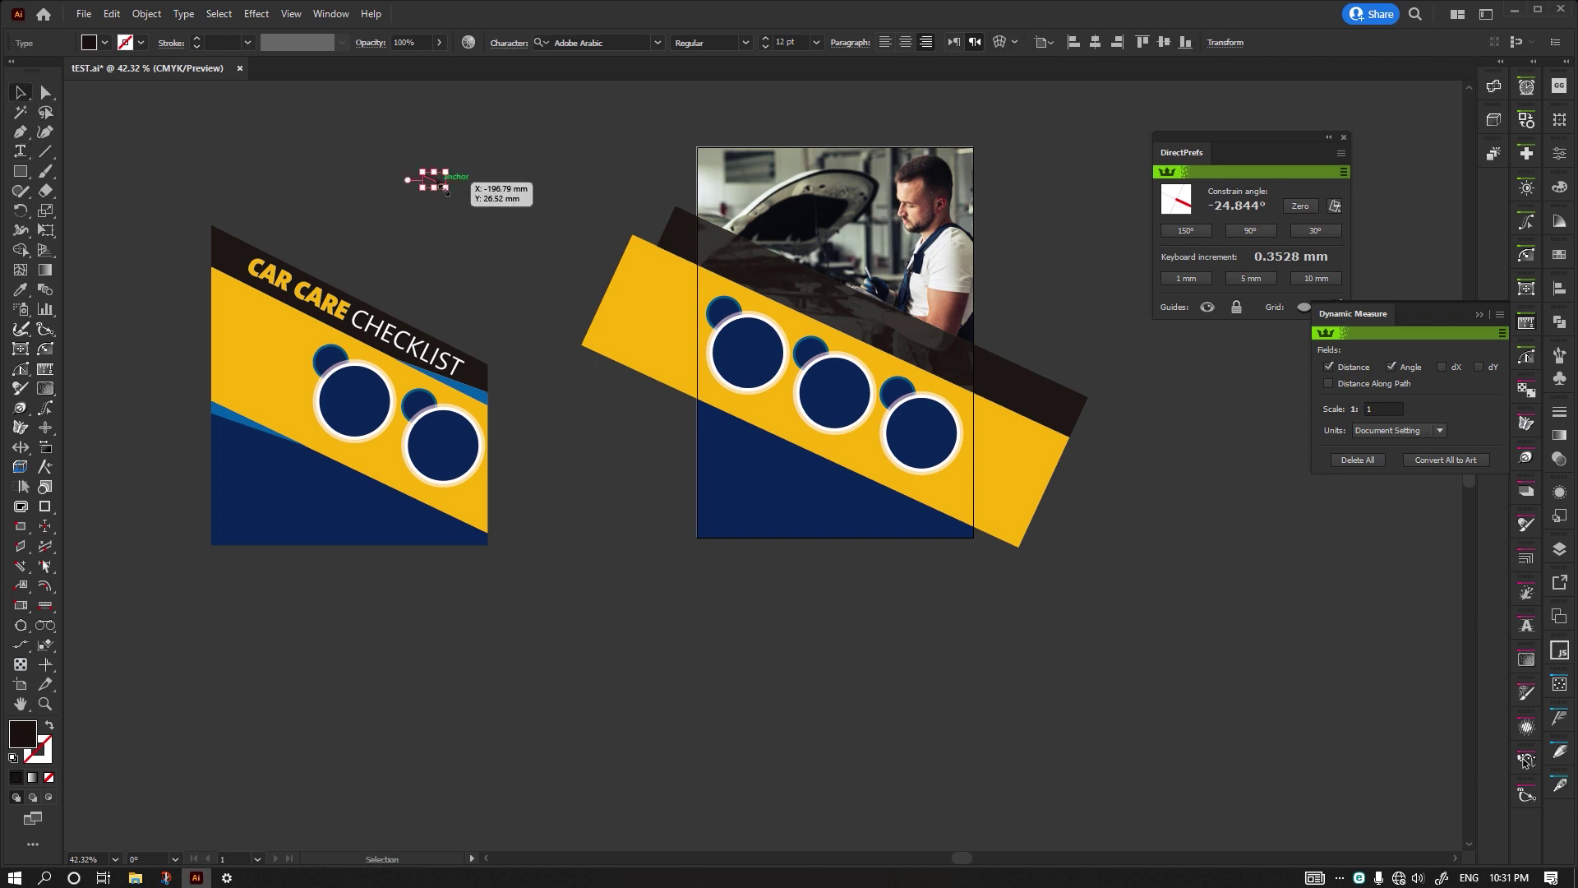
{"action": "left_click_drag", "start_coordinate": [486, 213], "coordinate": [717, 366]}
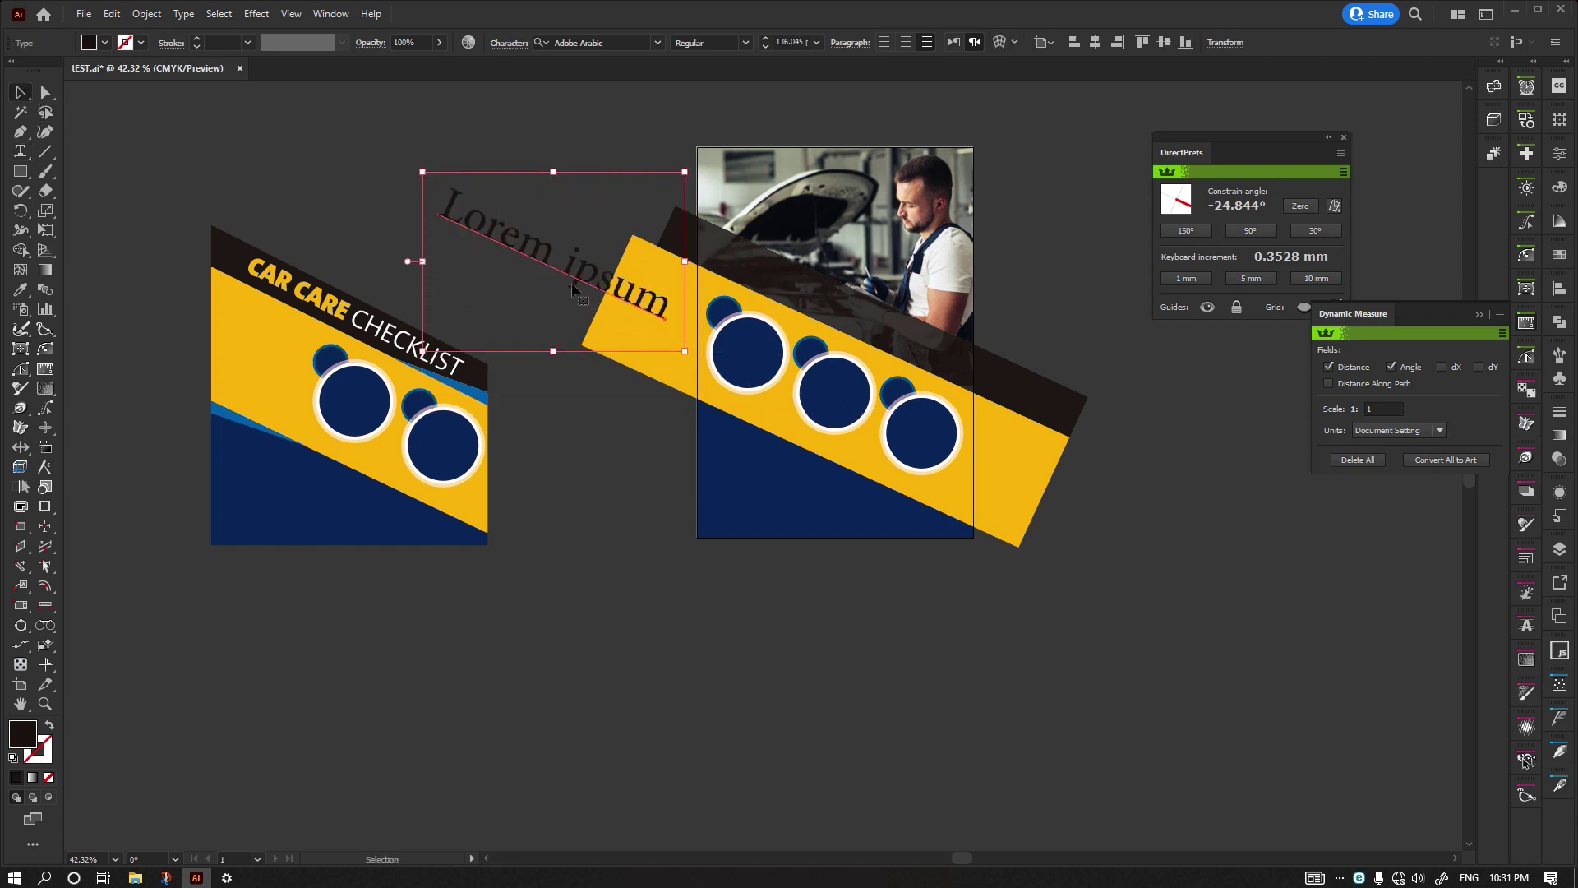
{"action": "mouse_move", "coordinate": [569, 278]}
{"action": "left_mouse_down"}
{"action": "mouse_move", "coordinate": [896, 338]}
{"action": "mouse_move", "coordinate": [874, 343]}
{"action": "left_mouse_up"}
{"action": "left_click", "coordinate": [846, 333]}
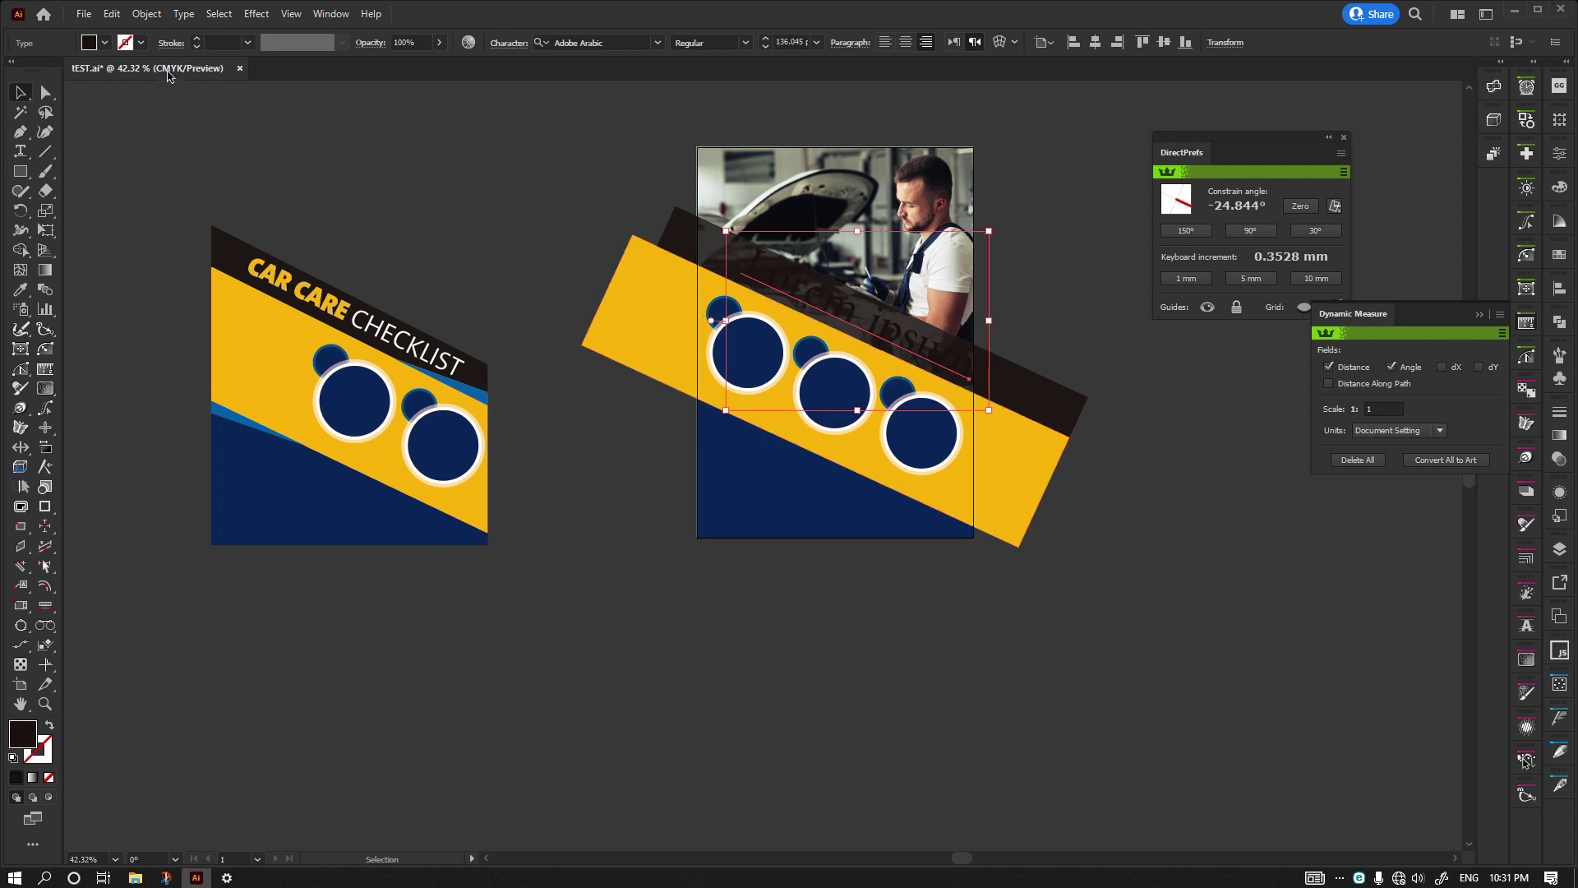
{"action": "left_click", "coordinate": [105, 43]}
{"action": "left_click", "coordinate": [42, 78]}
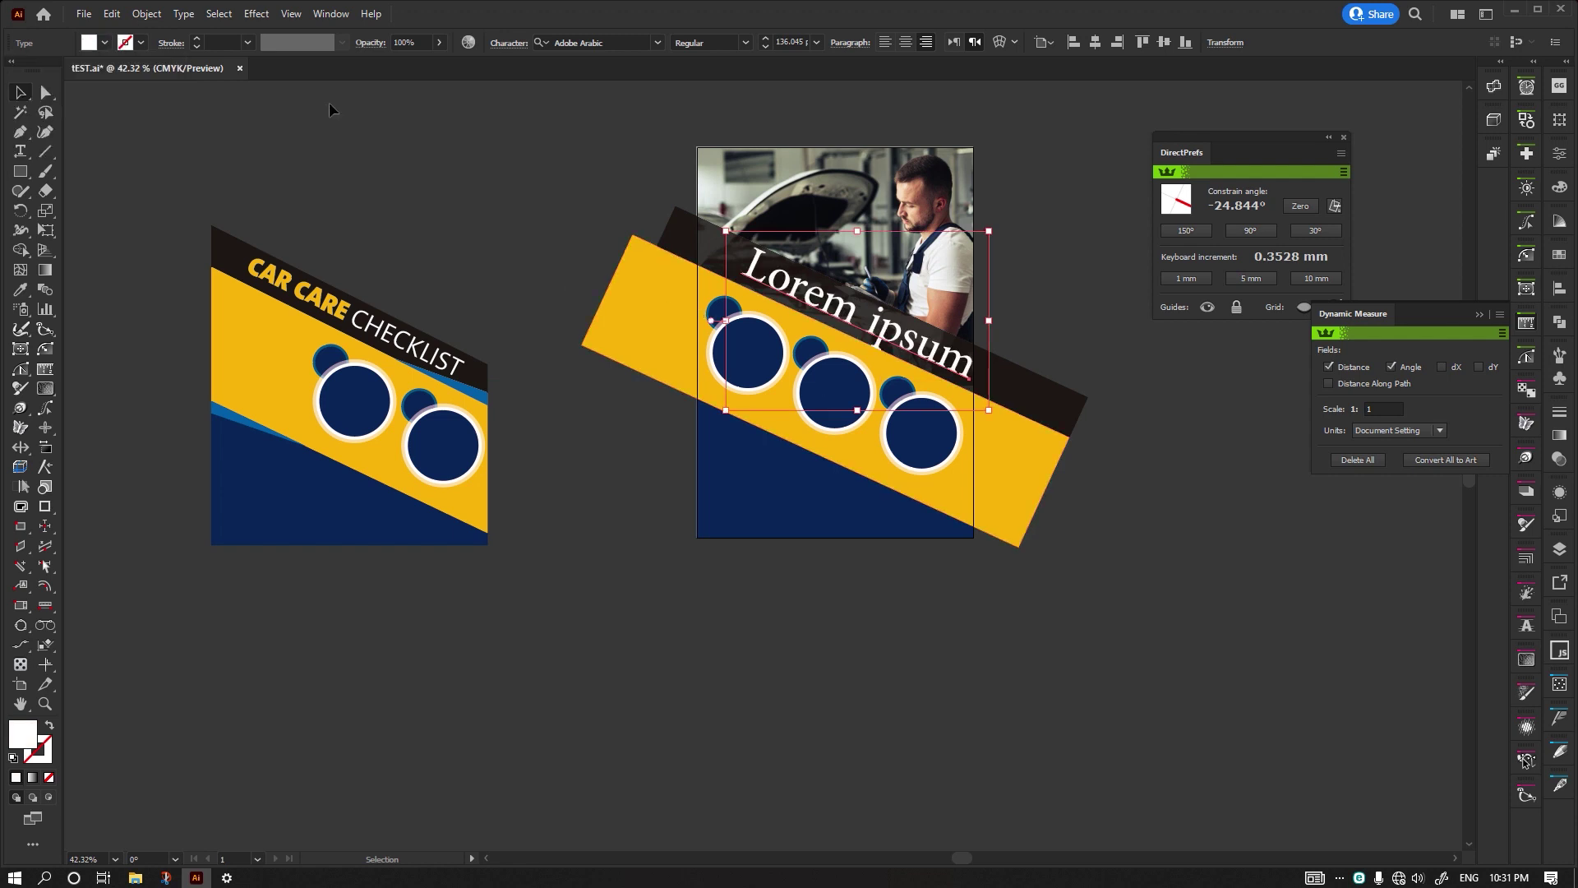
- Replace that text with the copied CAR CARE CHECKLIST headline and place it on the dark stripe
{"action": "double_click", "coordinate": [313, 309]}
{"action": "key", "text": "ctrl+a"}
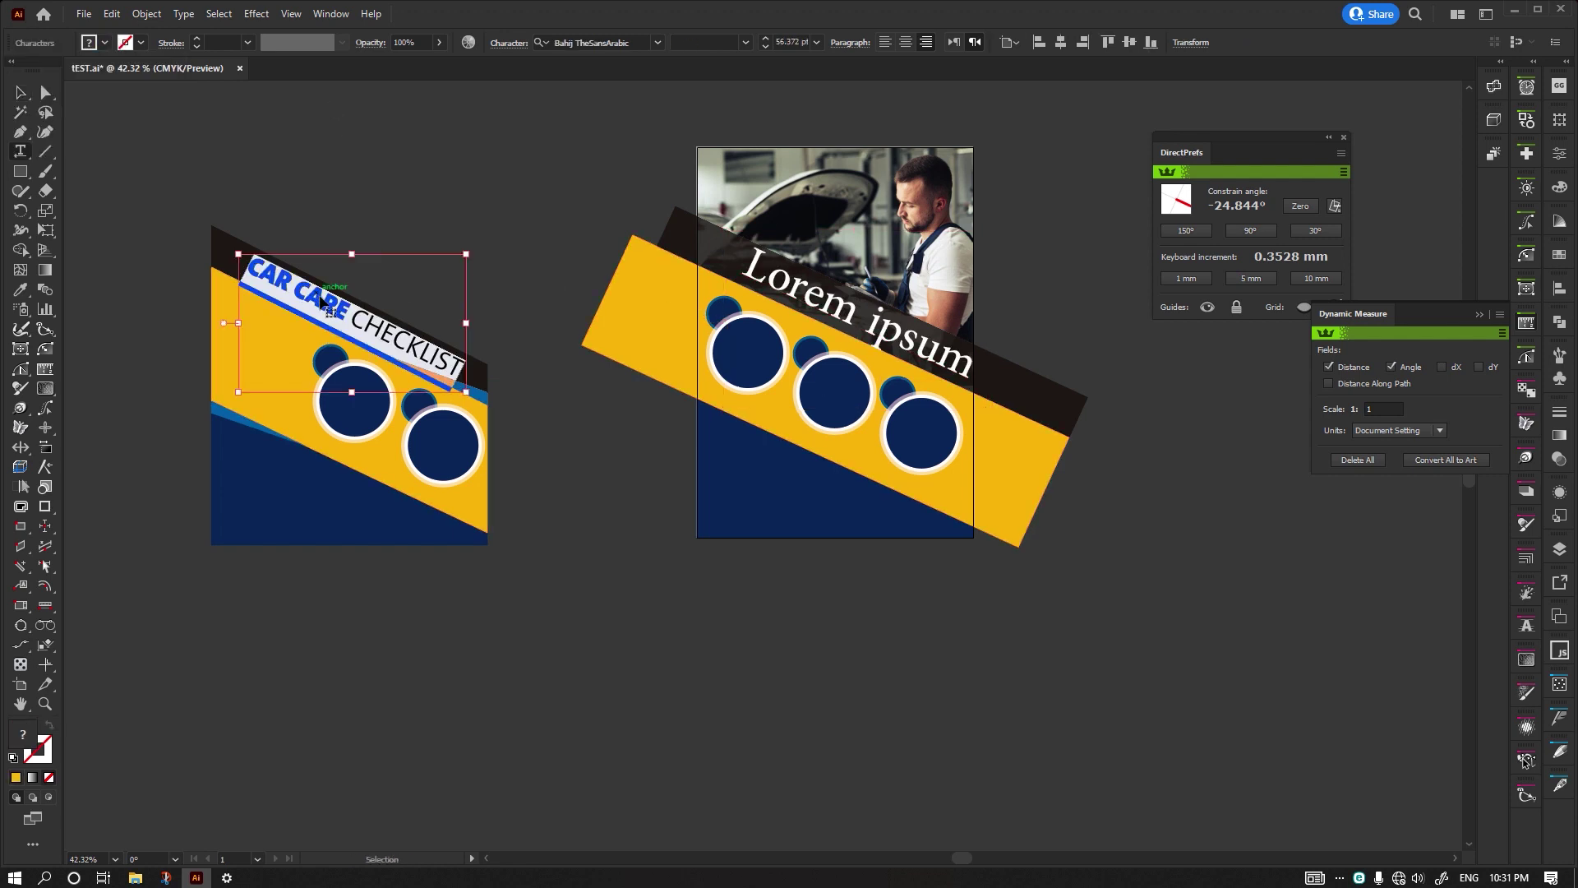
{"action": "key", "text": "ctrl+c"}
{"action": "double_click", "coordinate": [790, 278]}
{"action": "key", "text": "ctrl+a"}
{"action": "key", "text": "ctrl+v"}
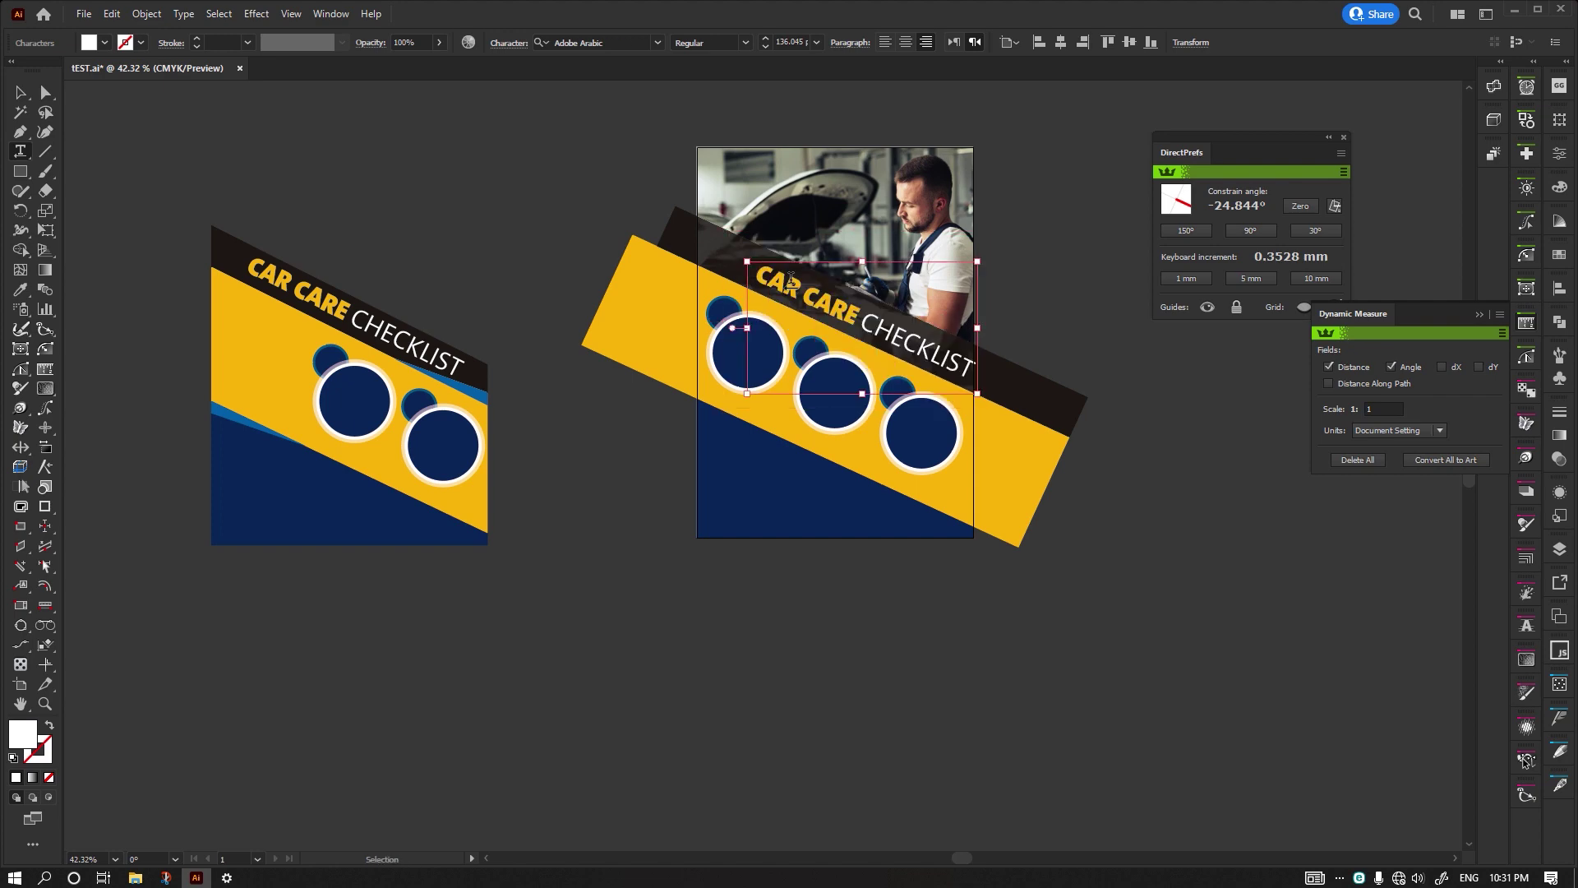
{"action": "left_click", "coordinate": [21, 92]}
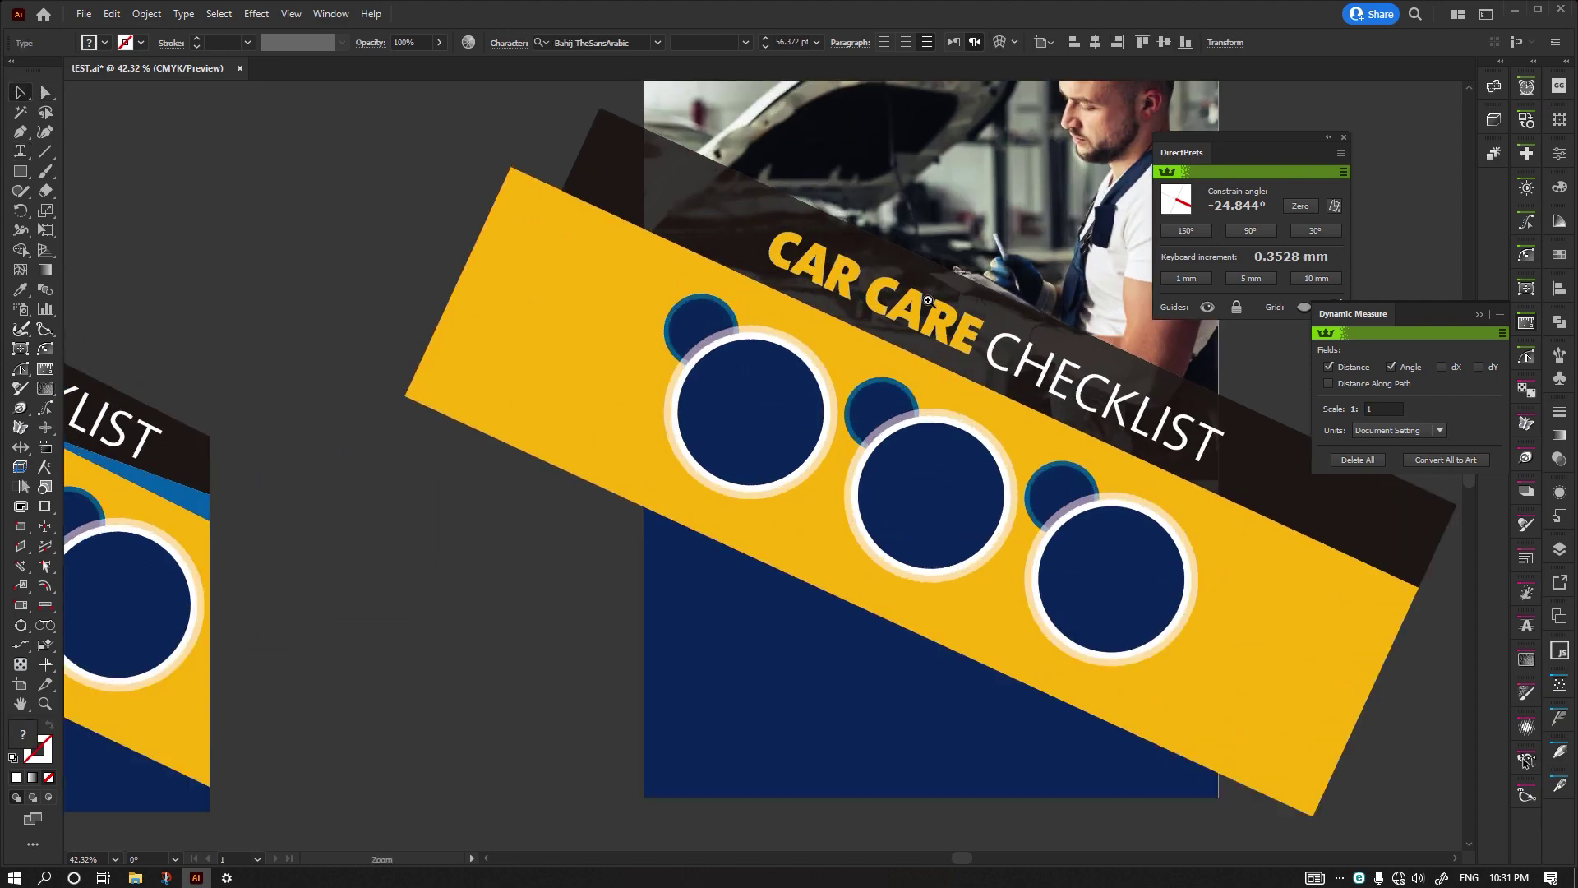
{"action": "scroll", "coordinate": [792, 308], "scroll_direction": "up", "scroll_amount": 3}
{"action": "mouse_move", "coordinate": [886, 306]}
{"action": "left_mouse_down"}
{"action": "mouse_move", "coordinate": [846, 294]}
{"action": "mouse_move", "coordinate": [1000, 465]}
{"action": "left_mouse_up"}
{"action": "scroll", "coordinate": [862, 279], "scroll_direction": "down", "scroll_amount": 3}
{"action": "scroll", "coordinate": [677, 378], "scroll_direction": "up", "scroll_amount": 1}
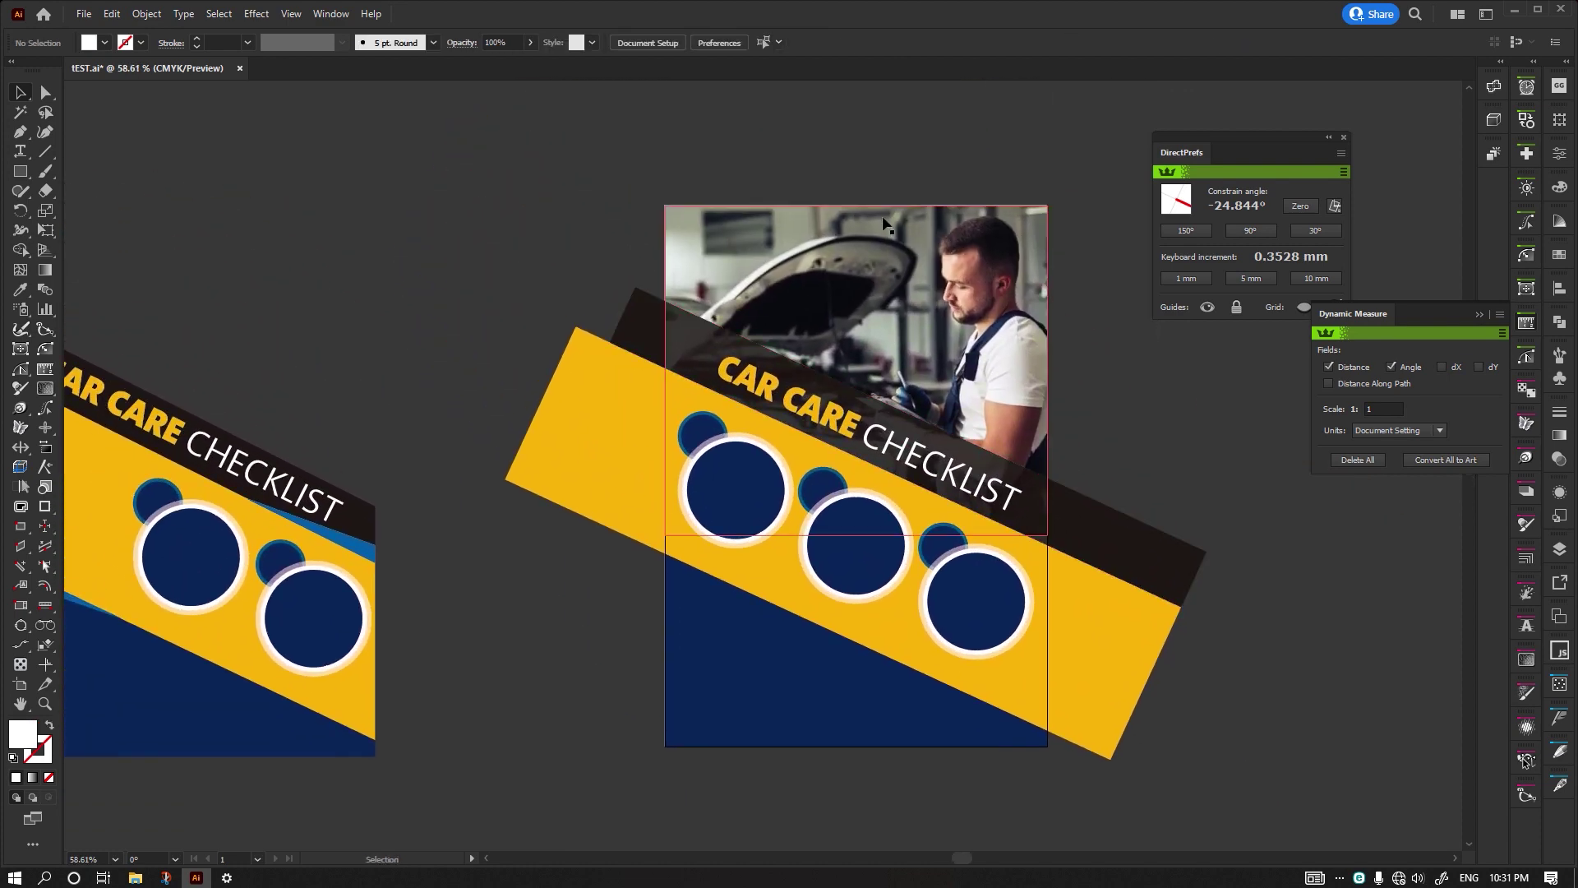
- Measure the yellow band's slant with Dynamic Measure and add Lorem ipsum text at that angle
{"action": "left_click", "coordinate": [45, 388]}
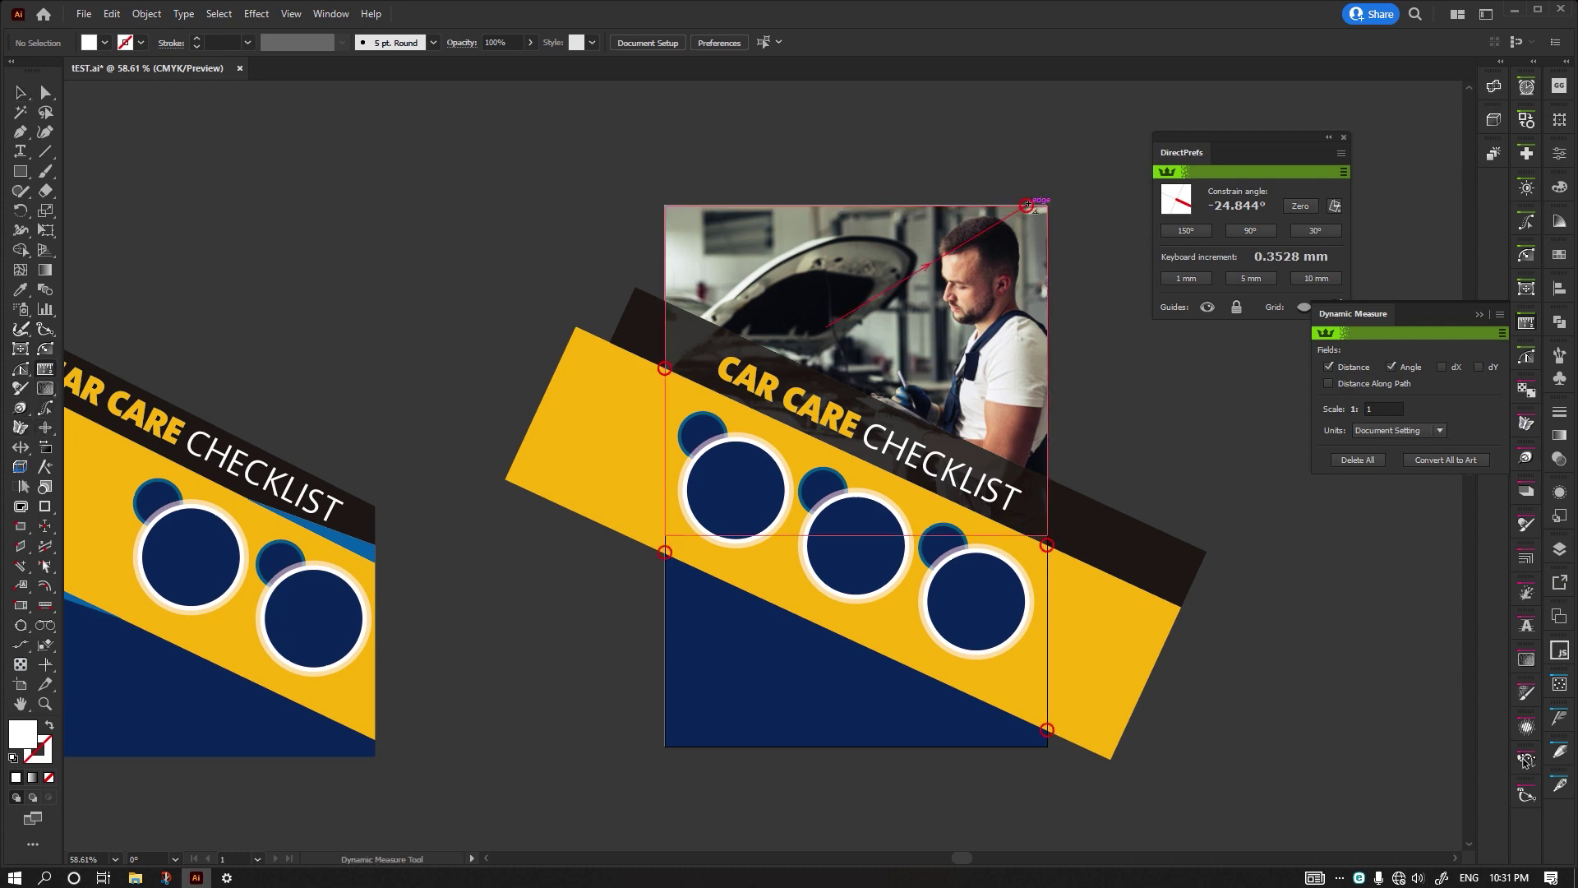
{"action": "left_click_drag", "start_coordinate": [826, 327], "coordinate": [1044, 206]}
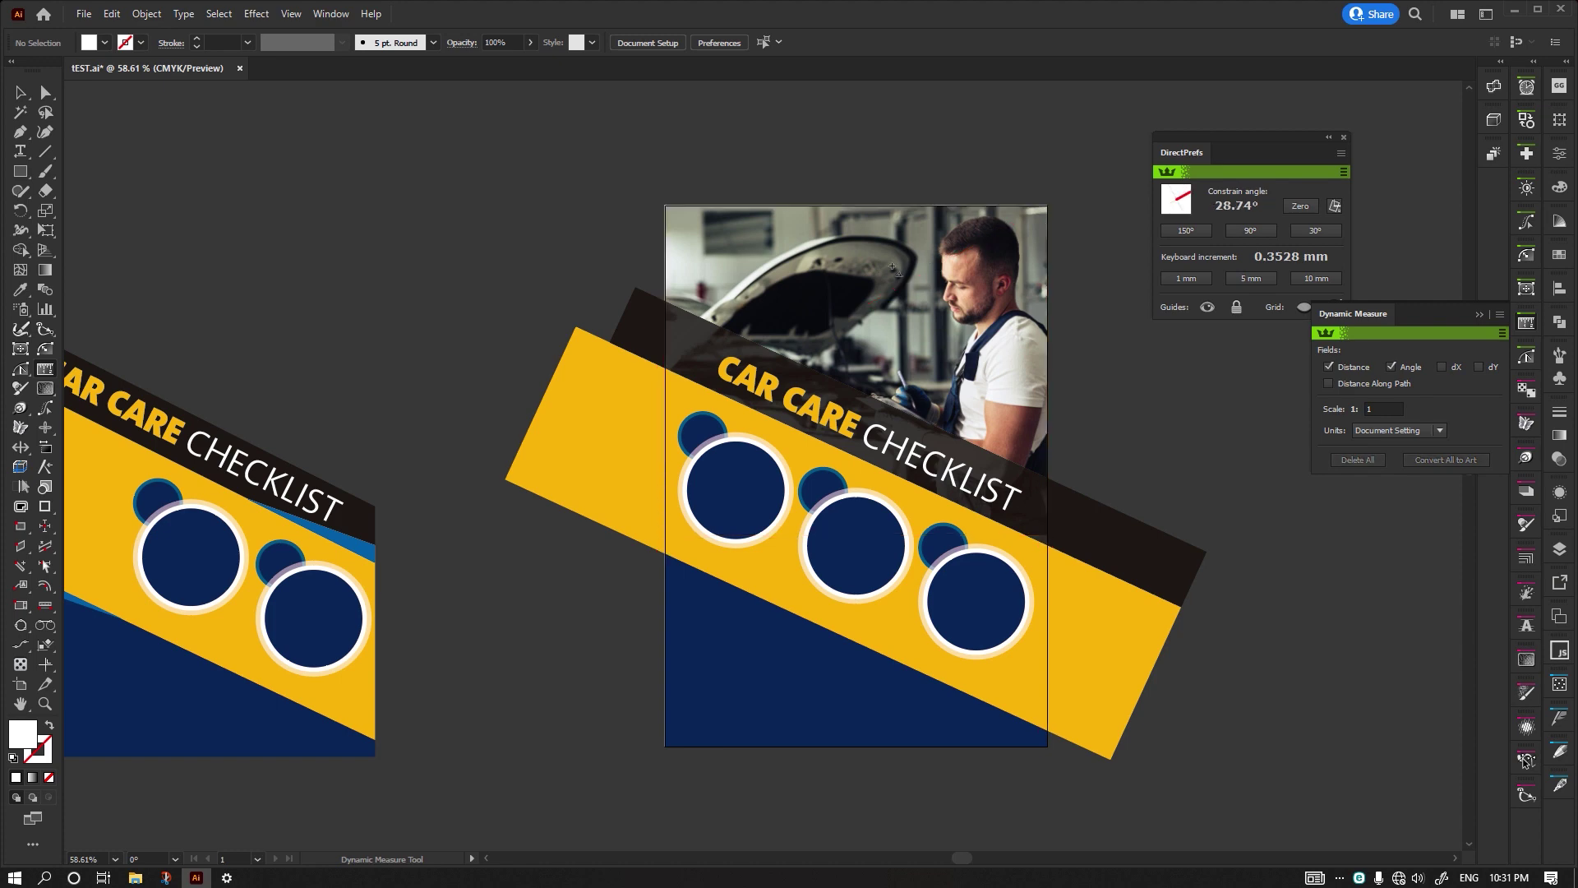
{"action": "left_click", "coordinate": [21, 151]}
{"action": "left_click", "coordinate": [460, 220]}
{"action": "key", "text": "Escape"}
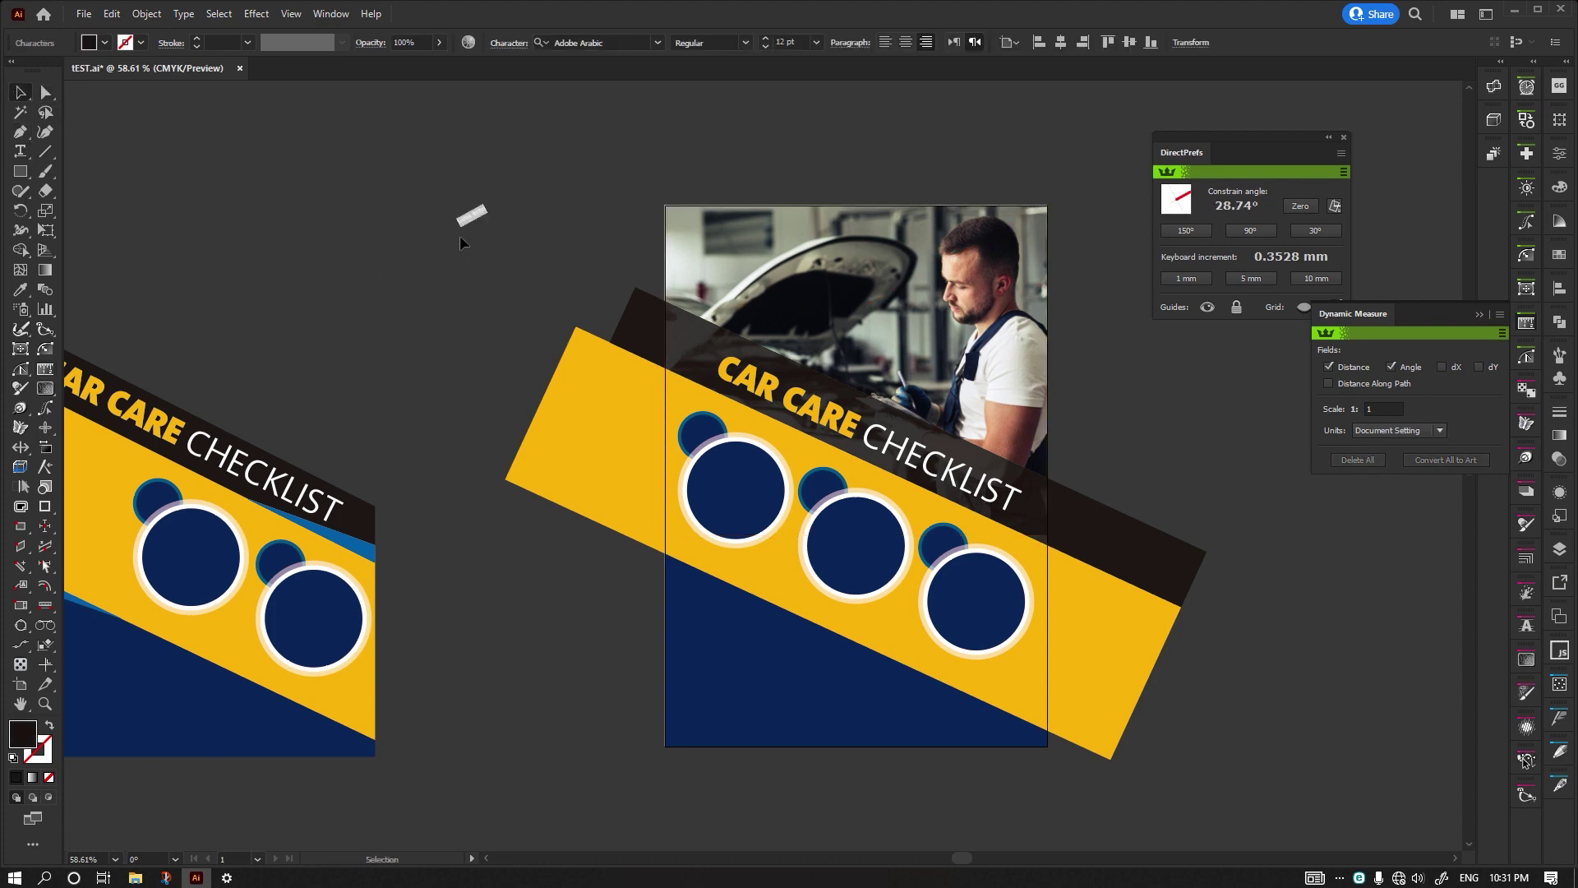
- Enlarge the angled text, move it to the photo's top-right corner and make it white
{"action": "left_click", "coordinate": [465, 217]}
{"action": "left_click_drag", "start_coordinate": [456, 227], "coordinate": [339, 313]}
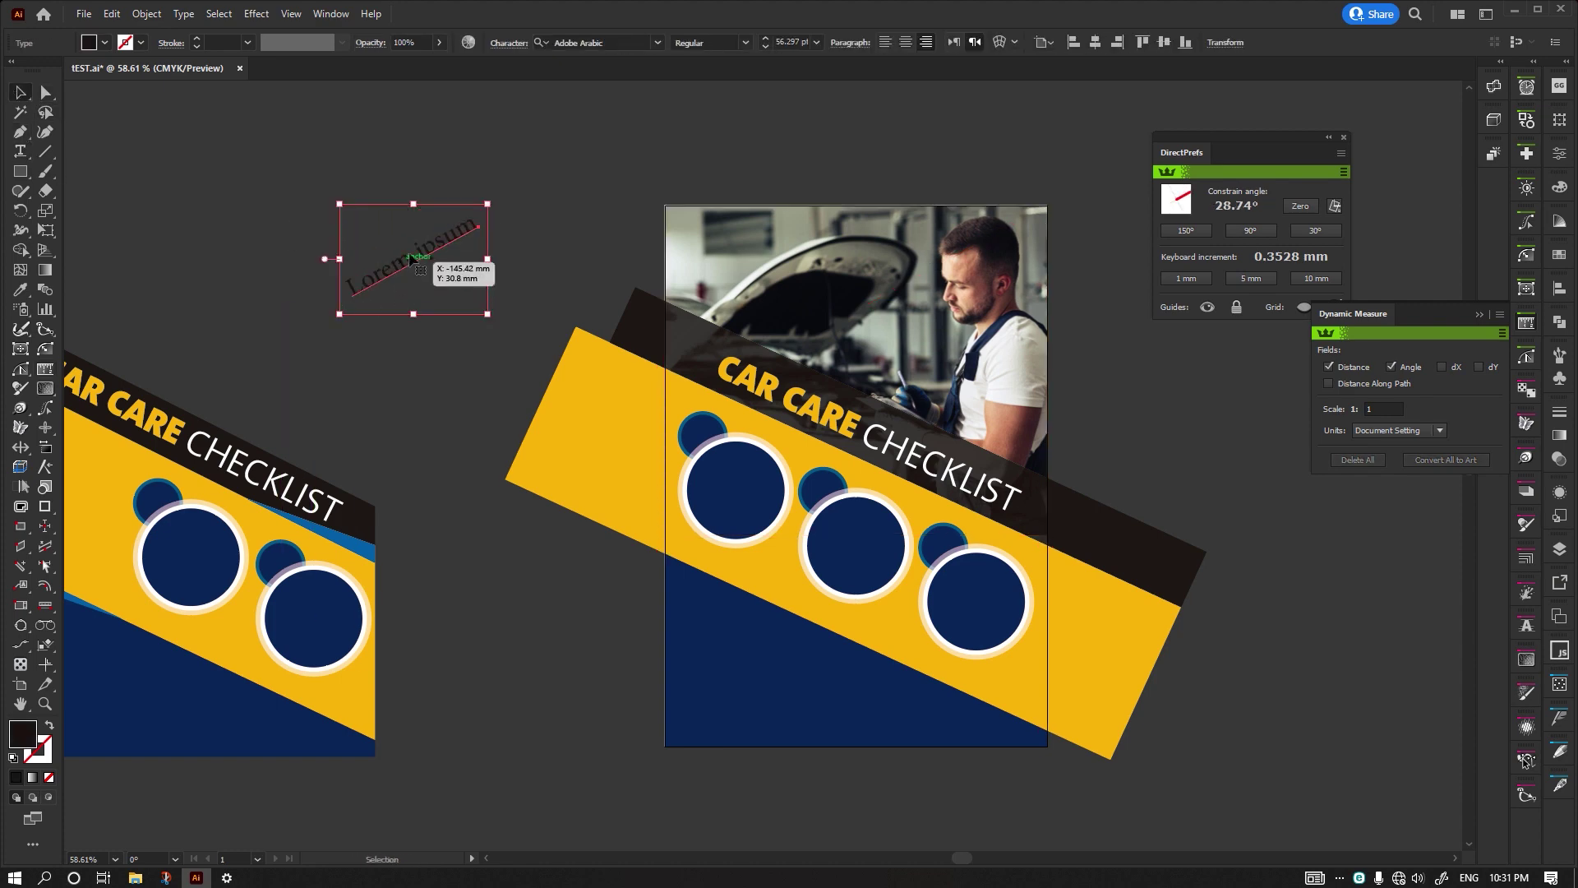
{"action": "left_click_drag", "start_coordinate": [414, 259], "coordinate": [965, 252]}
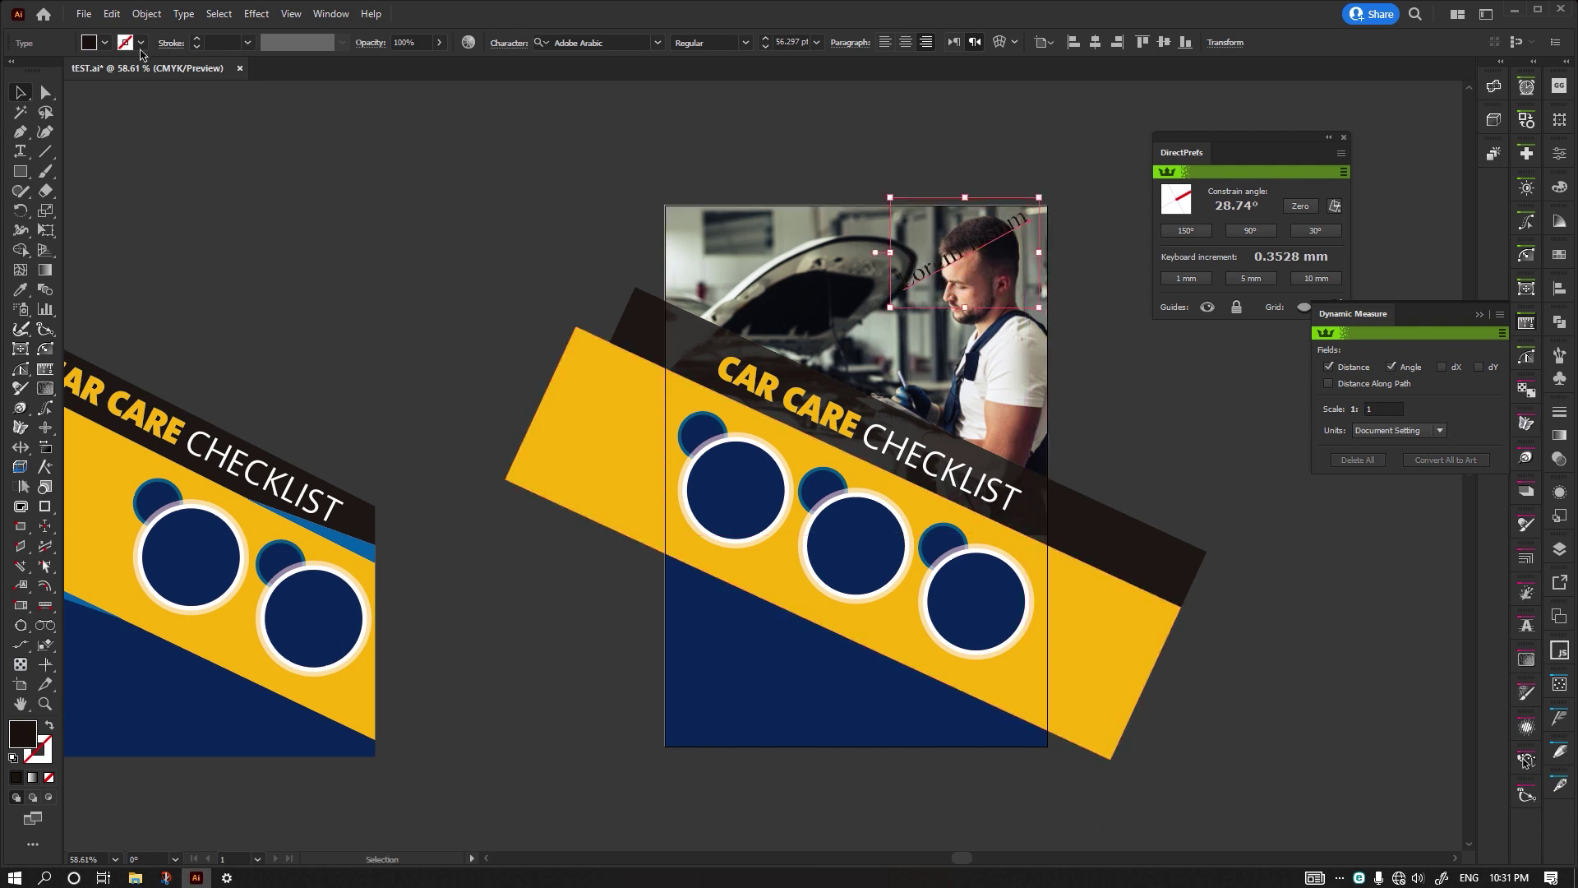
{"action": "left_click", "coordinate": [141, 44]}
{"action": "left_click", "coordinate": [34, 72]}
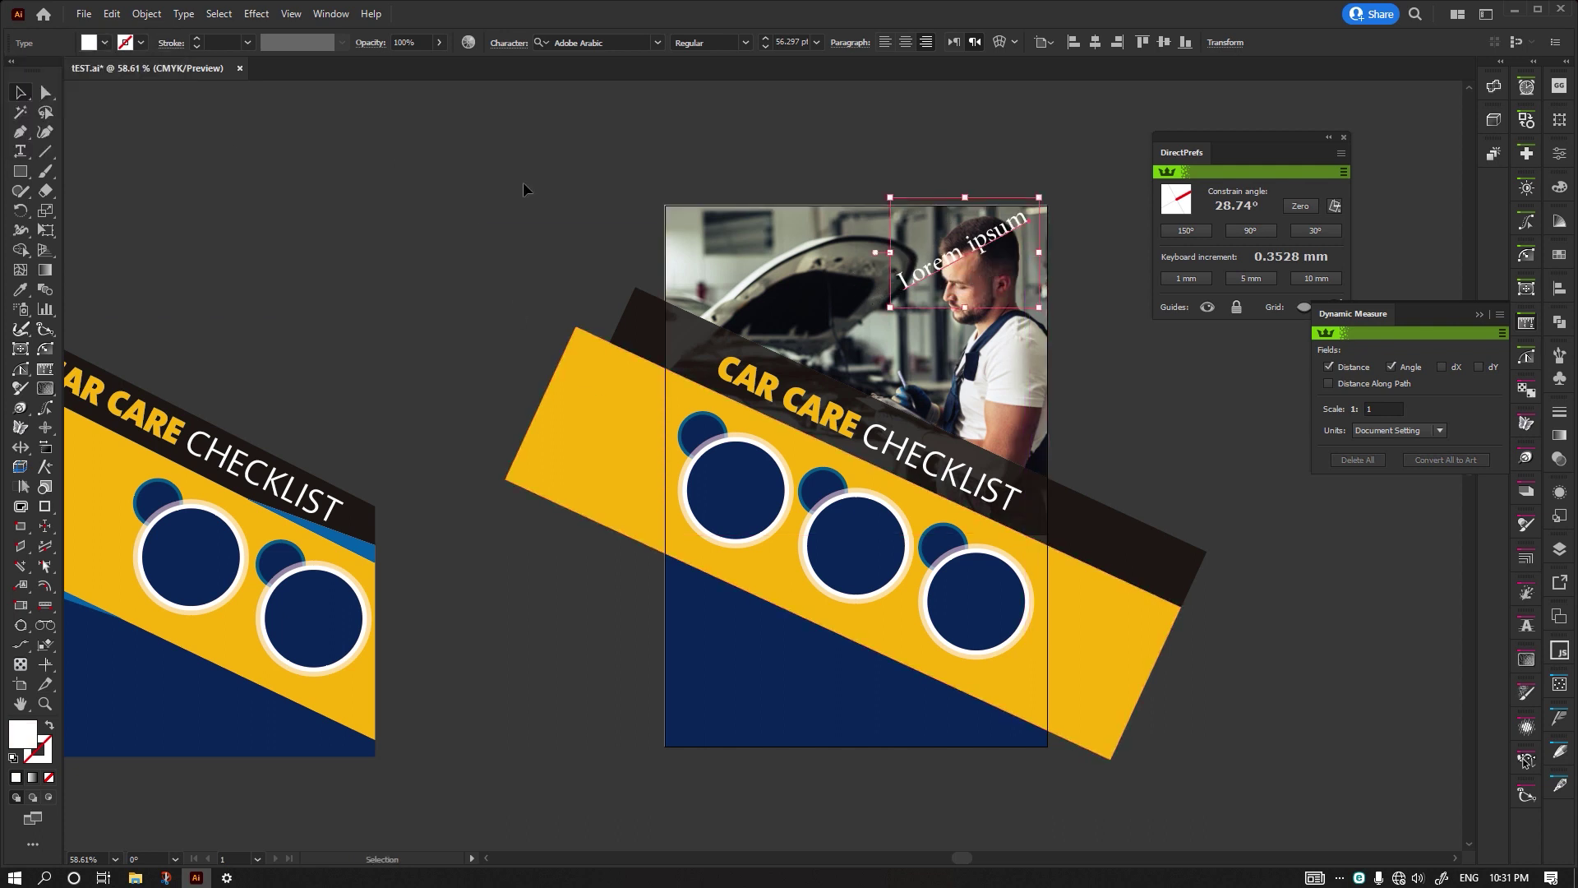
{"action": "left_click", "coordinate": [528, 186]}
{"action": "left_click_drag", "start_coordinate": [955, 219], "coordinate": [957, 260]}
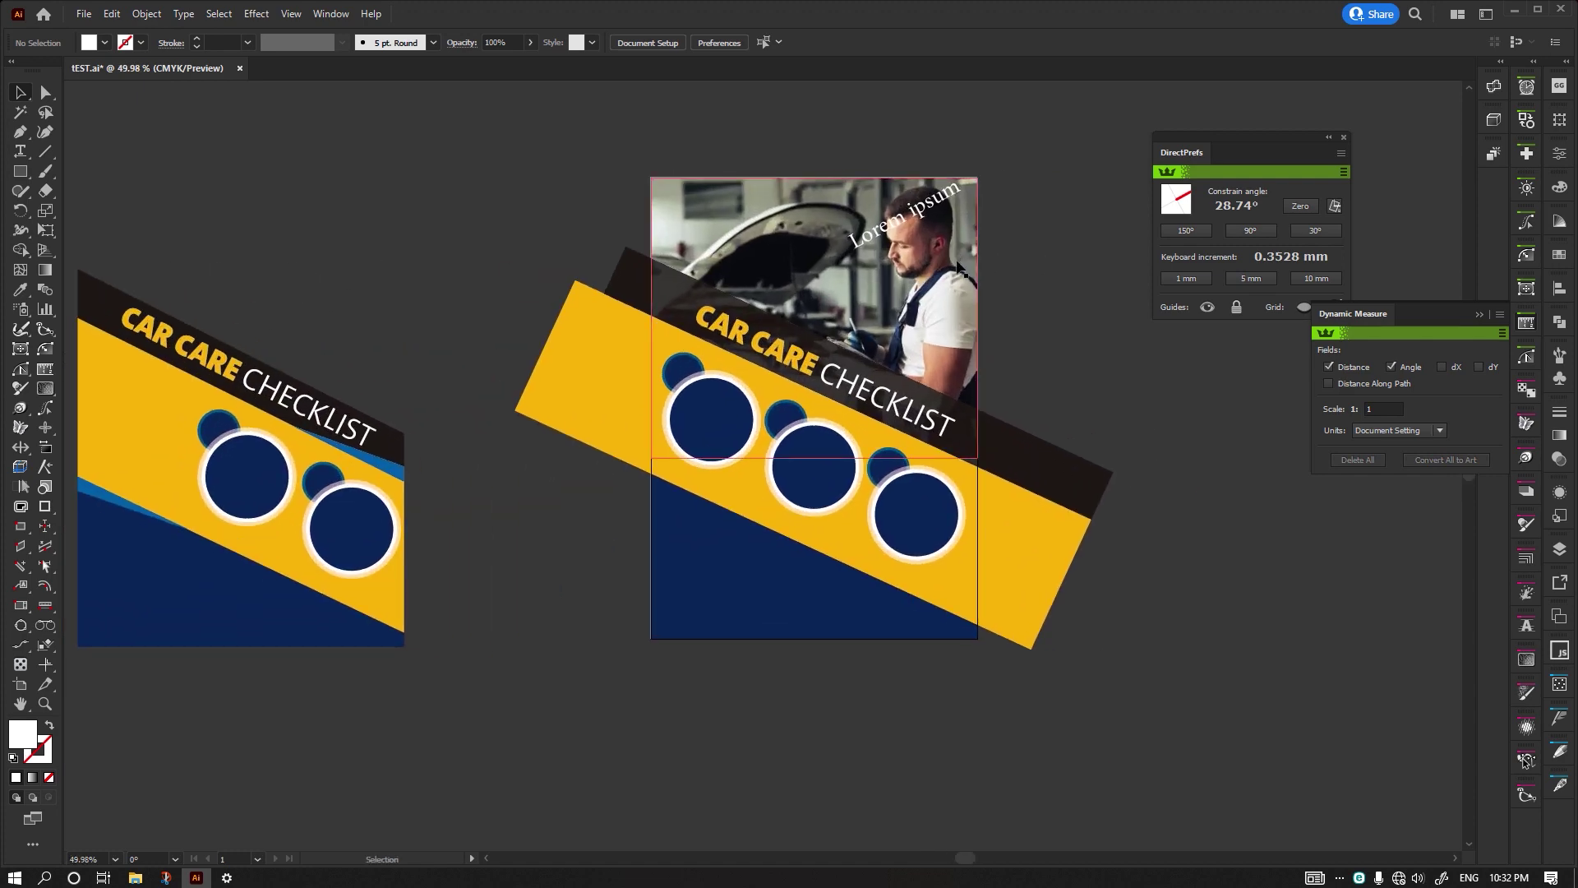
{"action": "left_click", "coordinate": [15, 174]}
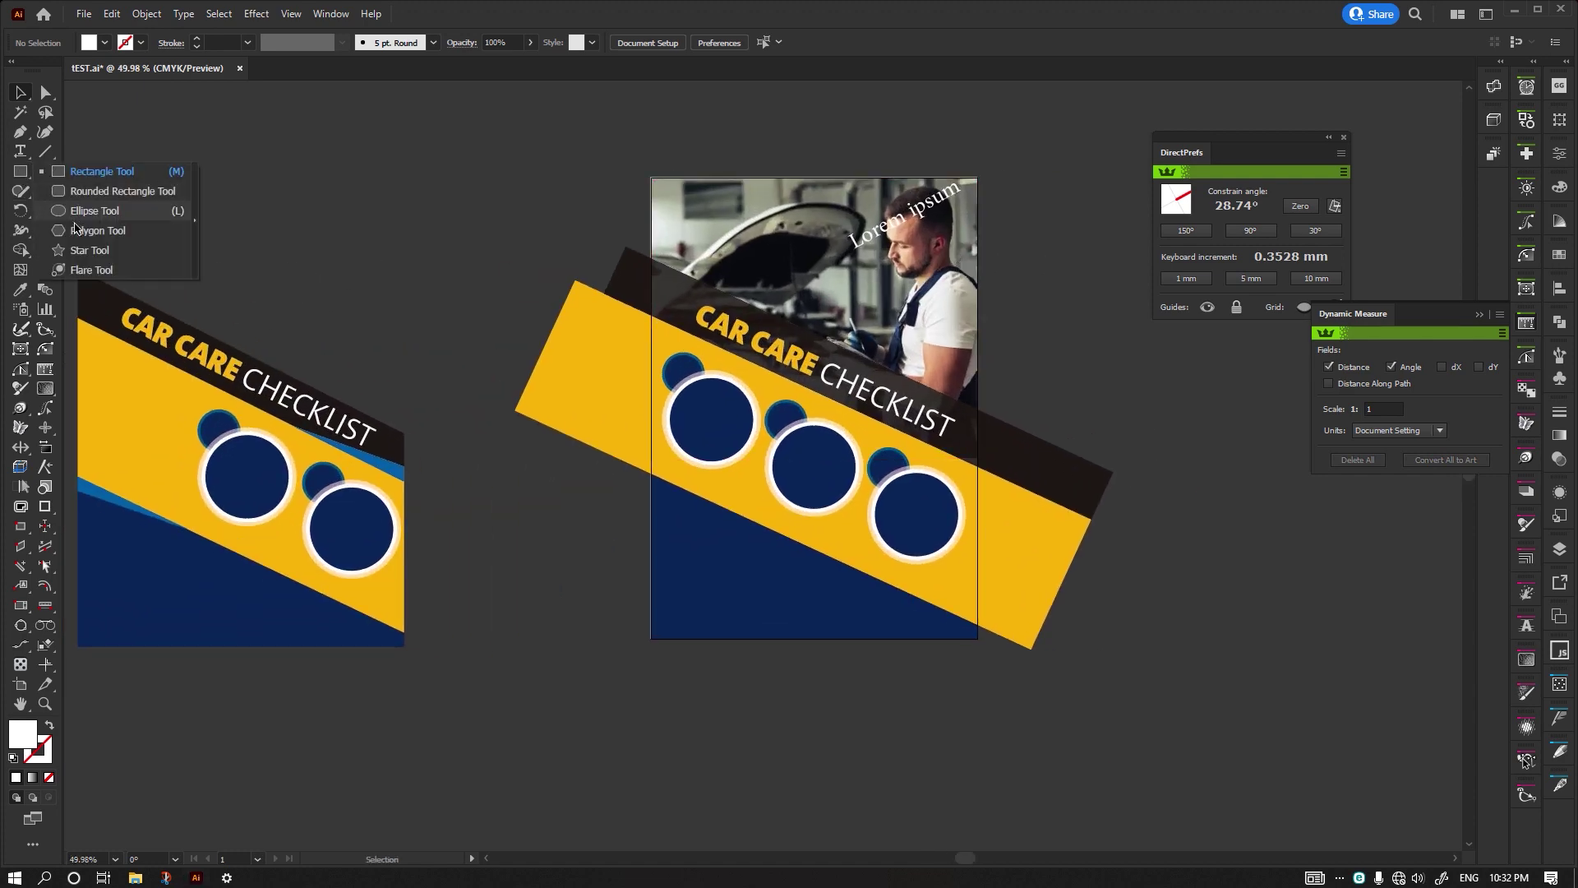
{"action": "left_click", "coordinate": [79, 233]}
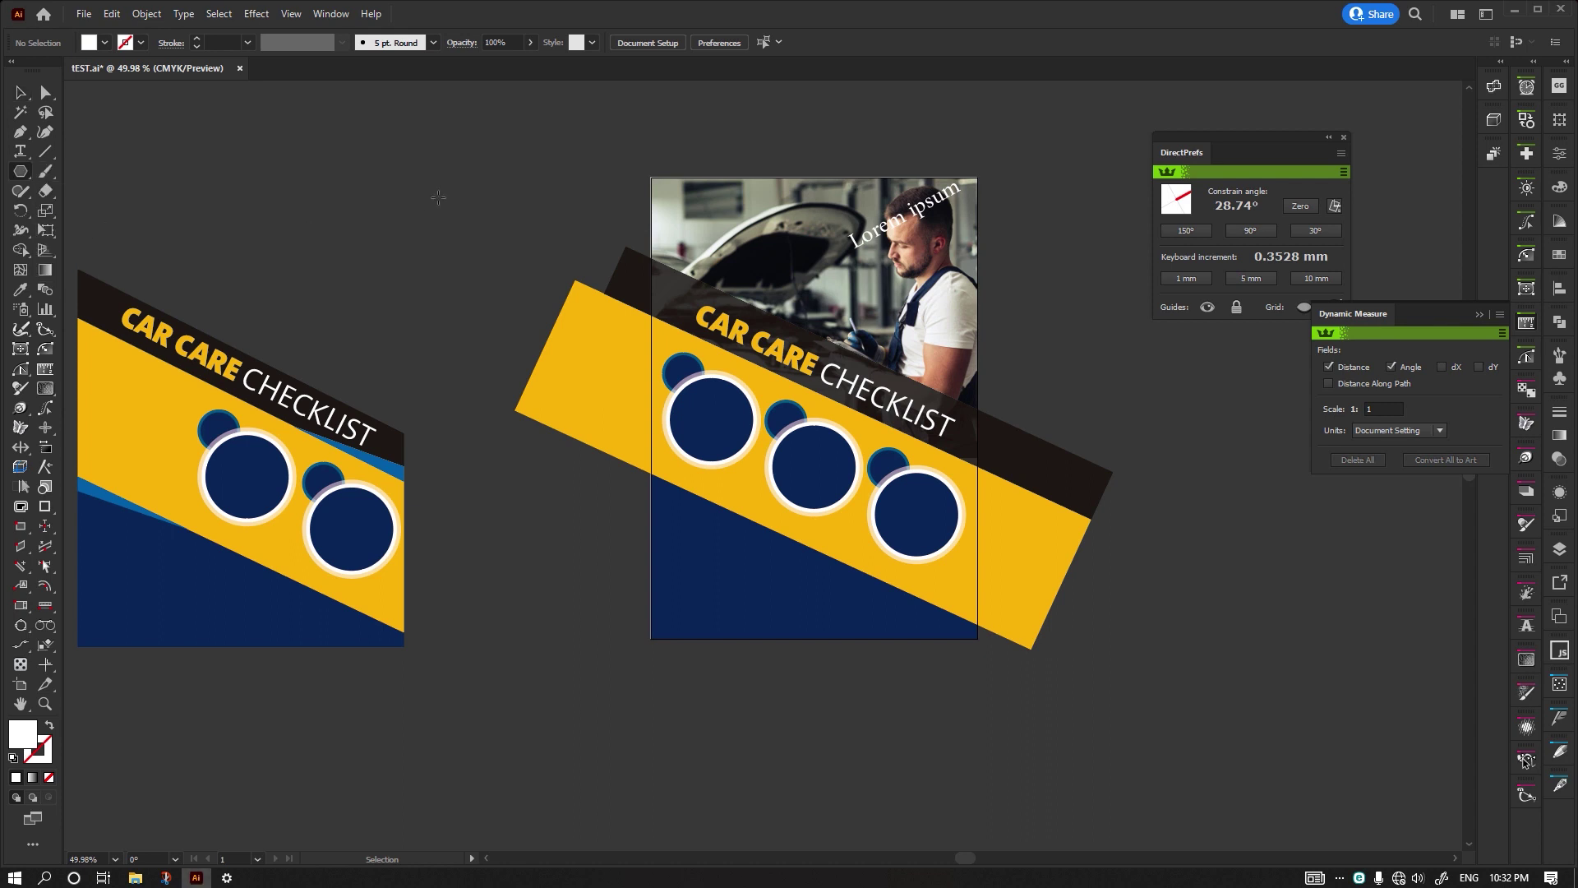
{"action": "left_click_drag", "start_coordinate": [421, 177], "coordinate": [486, 247]}
{"action": "key", "text": "v"}
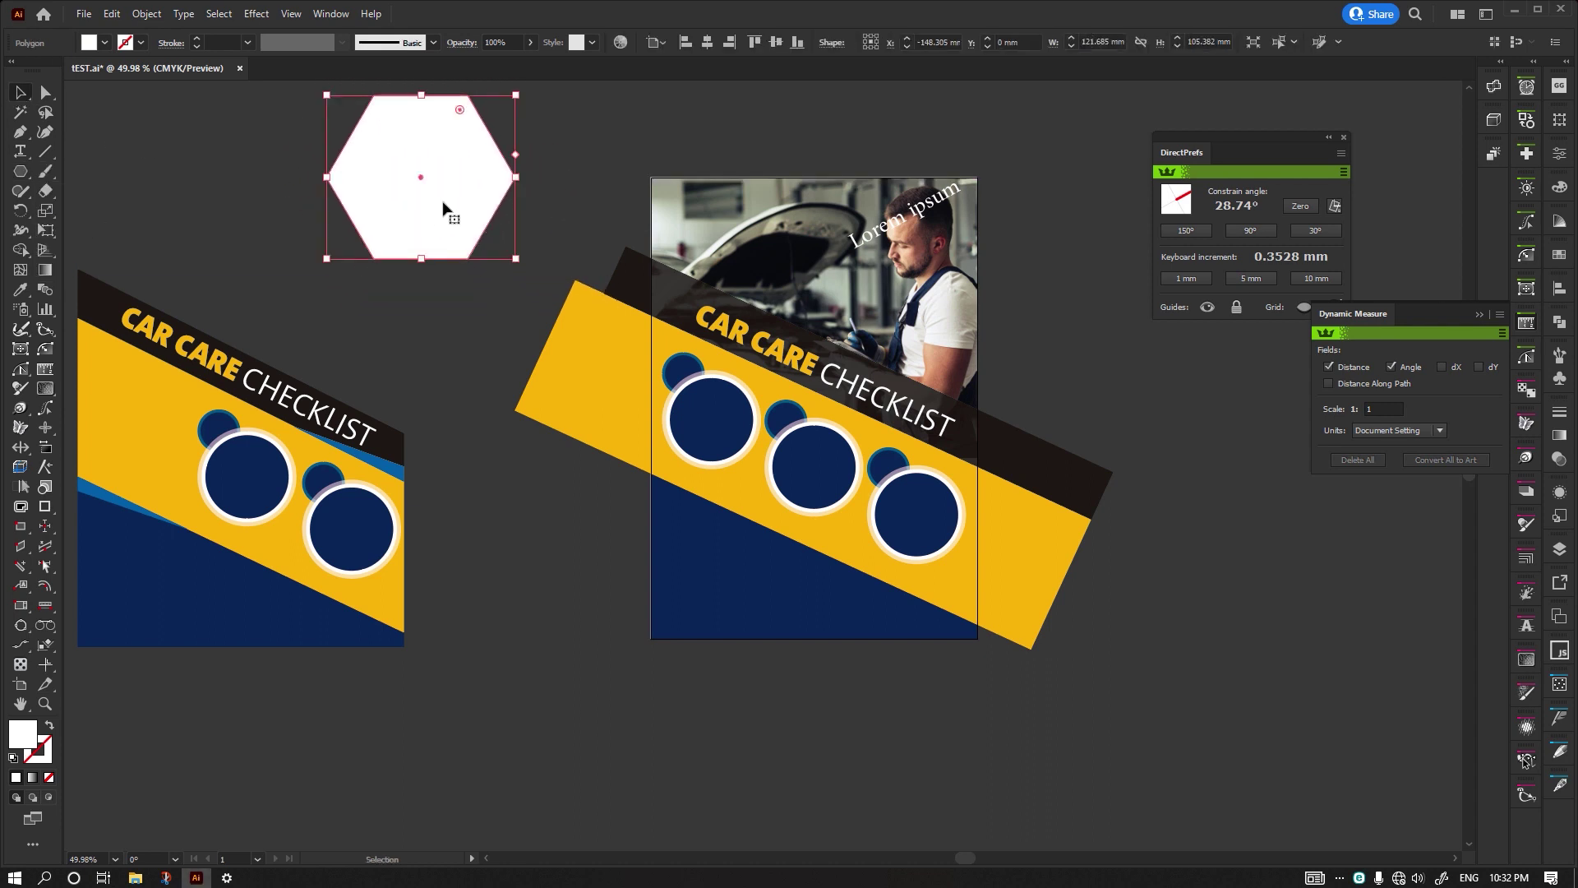
{"action": "mouse_move", "coordinate": [428, 192]}
{"action": "left_mouse_down"}
{"action": "mouse_move", "coordinate": [466, 246]}
{"action": "mouse_move", "coordinate": [654, 314]}
{"action": "mouse_move", "coordinate": [824, 411]}
{"action": "mouse_move", "coordinate": [779, 399]}
{"action": "mouse_move", "coordinate": [650, 493]}
{"action": "left_mouse_up"}
{"action": "key", "text": "ctrl+z"}
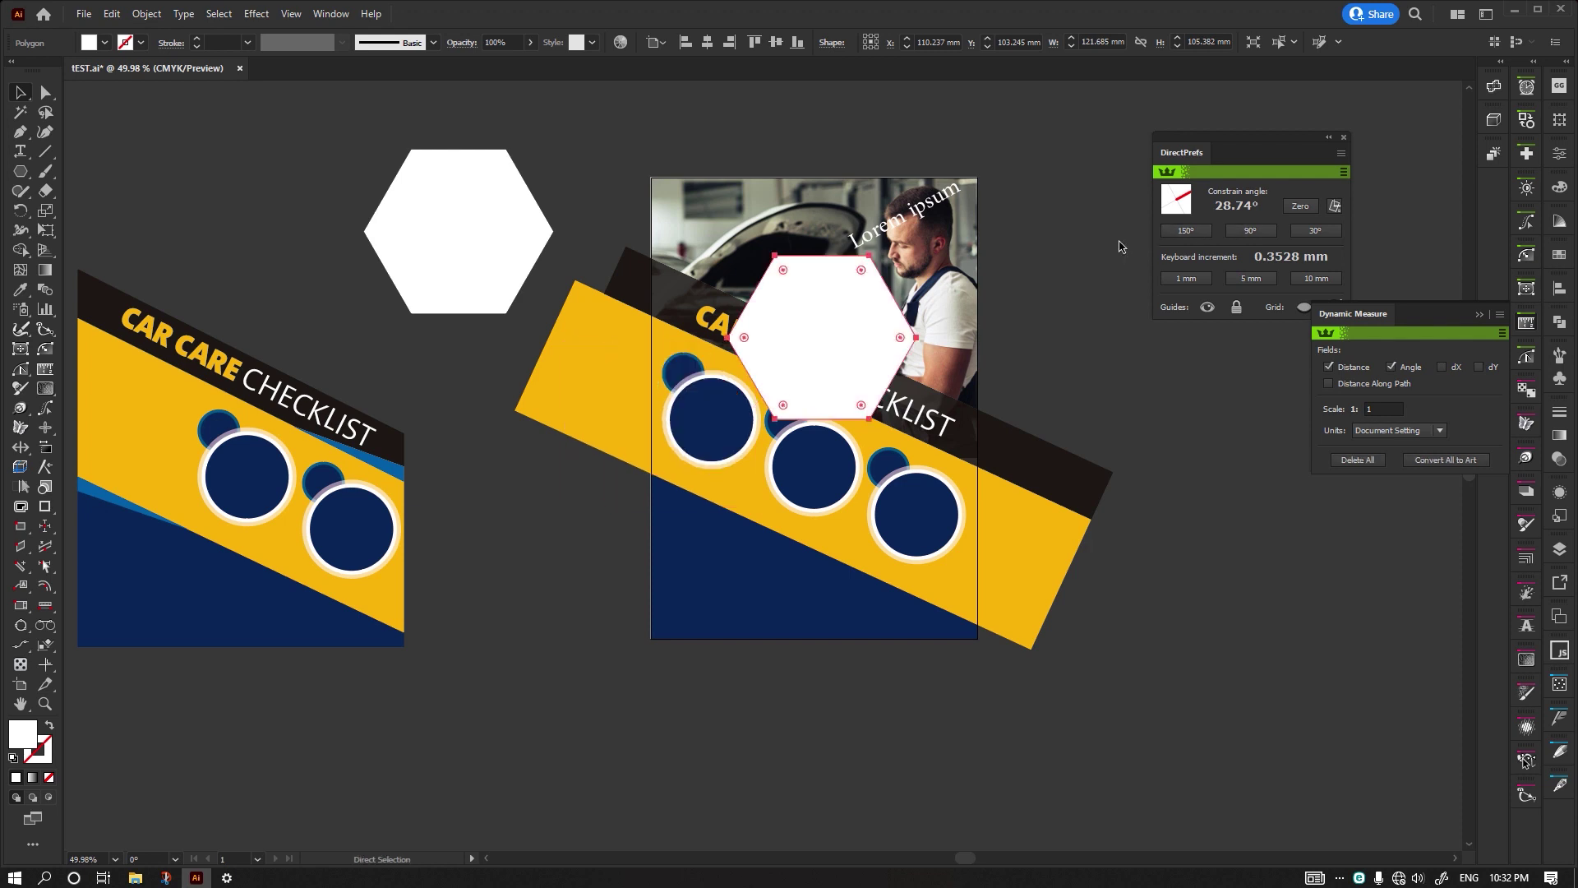
{"action": "key", "text": "ctrl+z"}
{"action": "key", "text": "ctrl+z"}
{"action": "mouse_move", "coordinate": [745, 175]}
{"action": "left_mouse_down"}
{"action": "mouse_move", "coordinate": [725, 270]}
{"action": "mouse_move", "coordinate": [816, 262]}
{"action": "mouse_move", "coordinate": [665, 233]}
{"action": "mouse_move", "coordinate": [764, 246]}
{"action": "left_mouse_up"}
- Discard an angled placeholder, reset the constrain angle to 0° and place horizontal Lorem ipsum text
{"action": "scroll", "coordinate": [664, 234], "scroll_direction": "up", "scroll_amount": 3}
{"action": "left_click", "coordinate": [18, 151]}
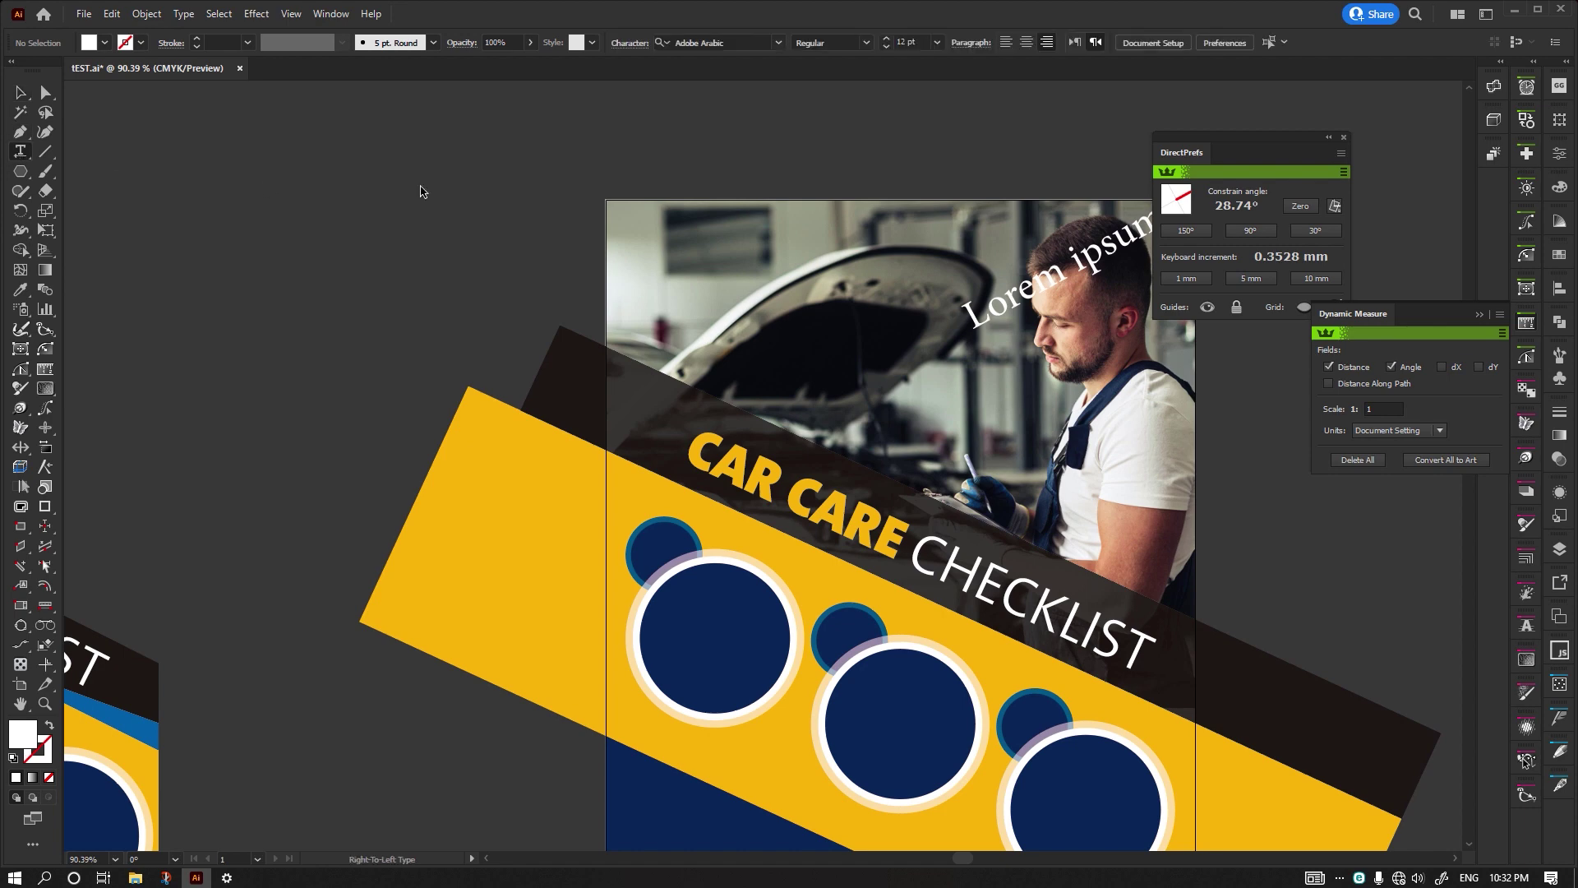
{"action": "left_click", "coordinate": [664, 162]}
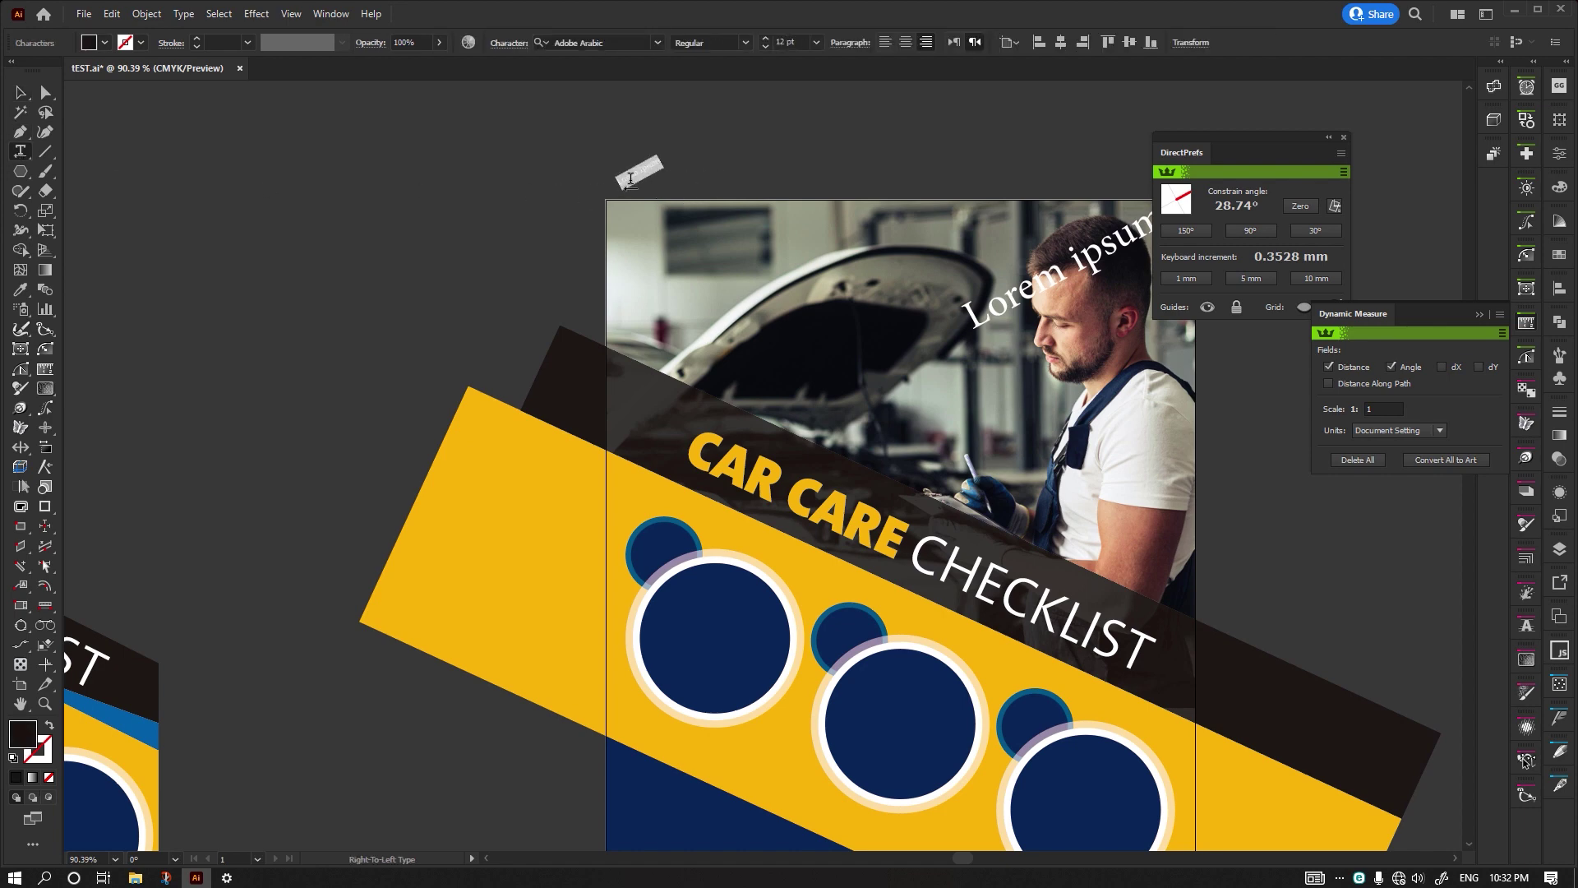
{"action": "key", "text": "Escape"}
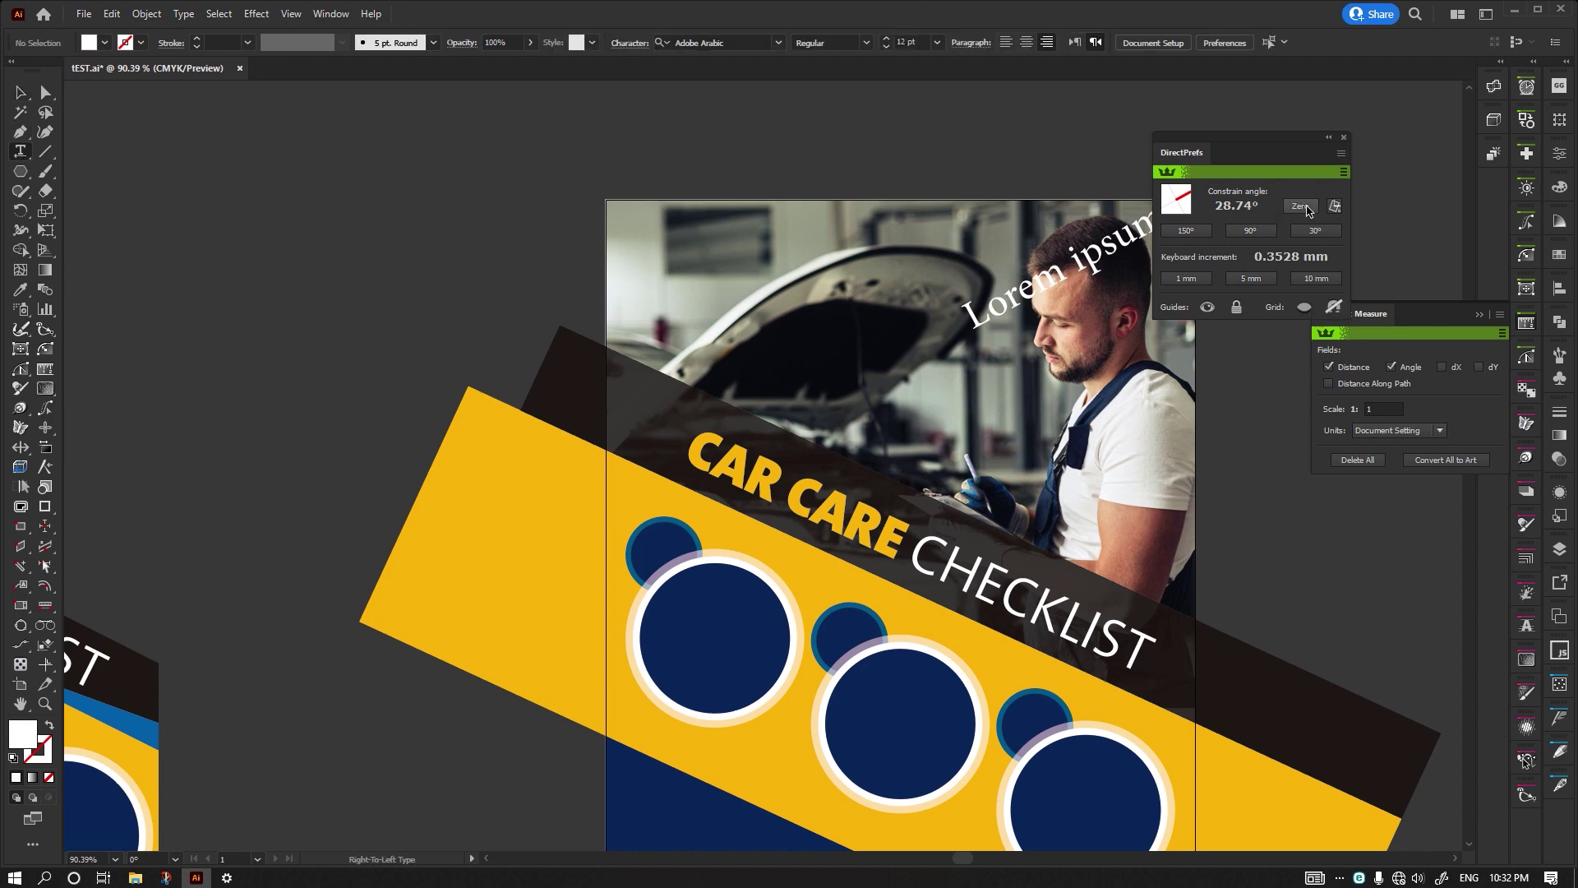
{"action": "left_click", "coordinate": [1299, 206]}
{"action": "left_click", "coordinate": [716, 237]}
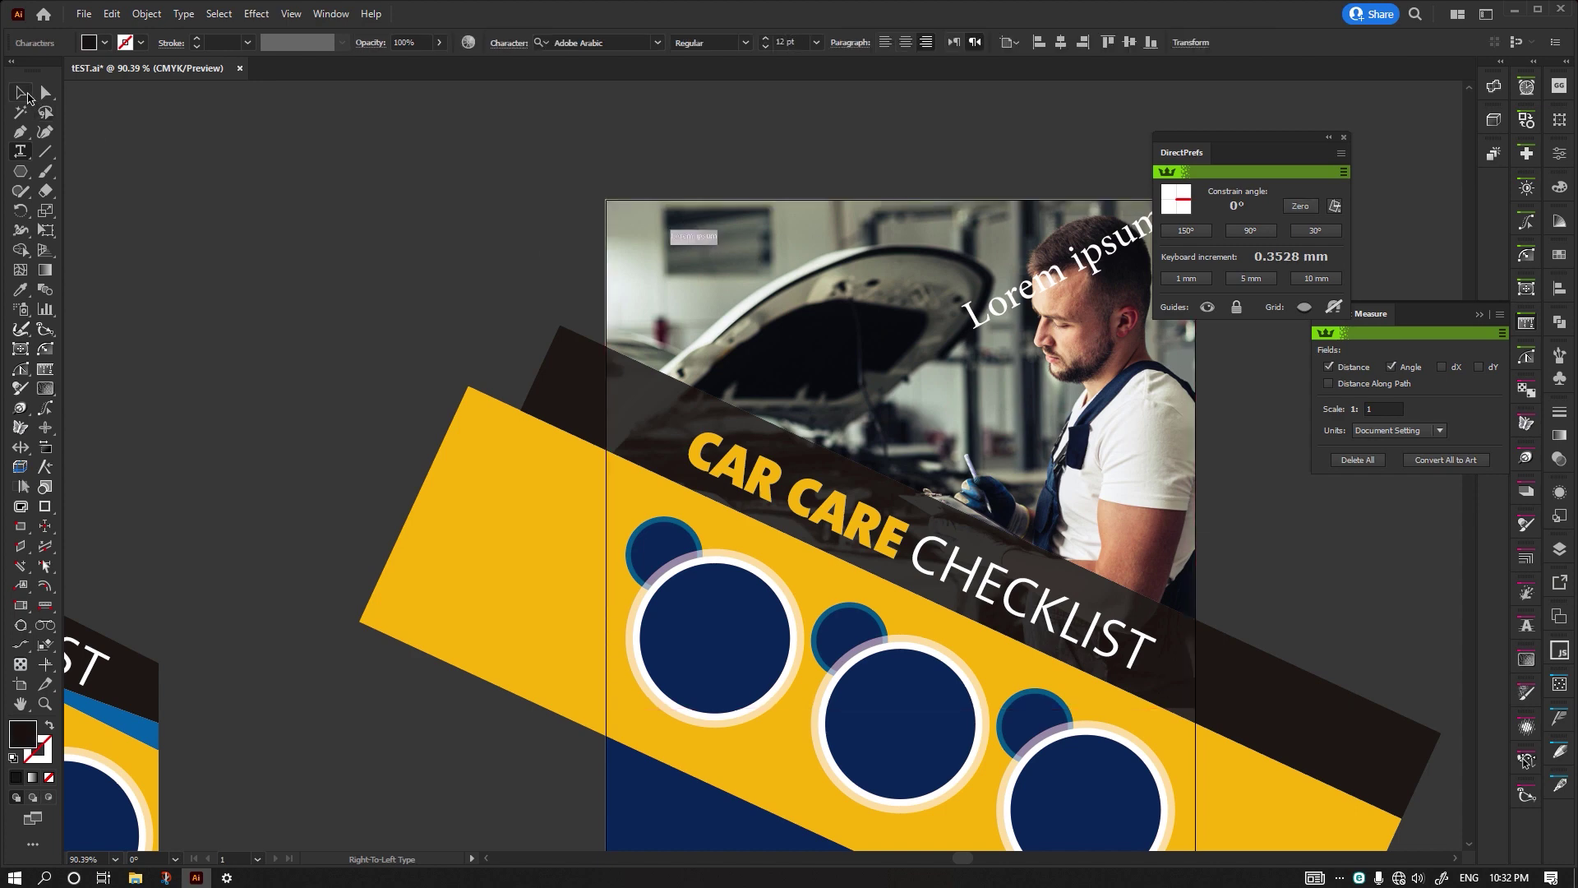
- Undo an enlargement of the text, then set the constrain angle to 90° with a custom value
{"action": "left_click", "coordinate": [27, 95]}
{"action": "left_click_drag", "start_coordinate": [720, 245], "coordinate": [862, 285]}
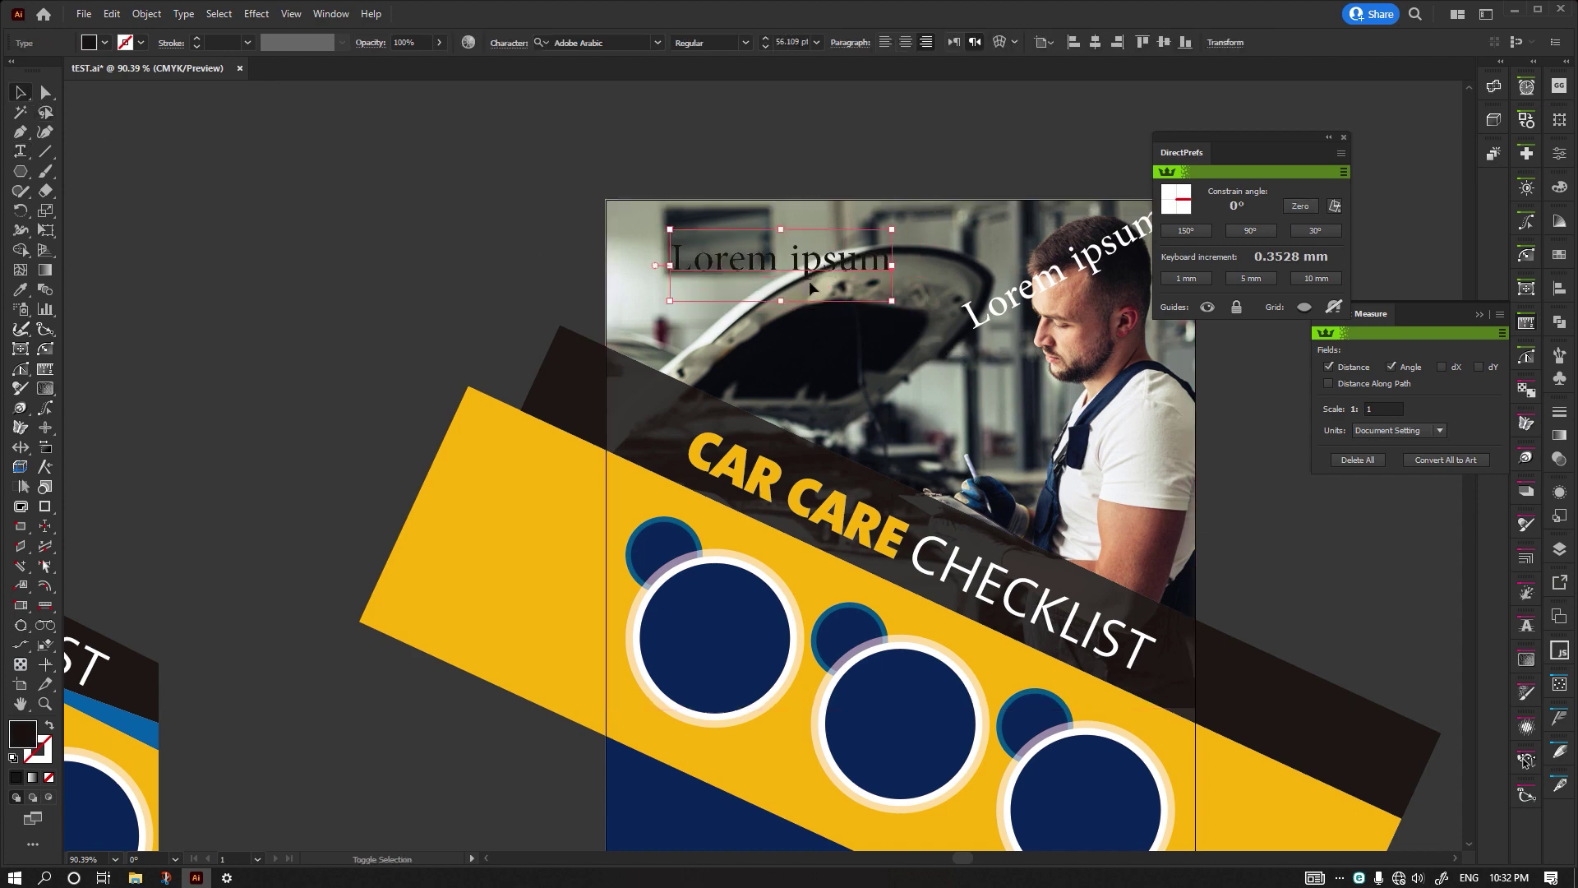
{"action": "key", "text": "a"}
{"action": "key", "text": "ctrl+z"}
{"action": "key", "text": "ctrl+z"}
{"action": "key", "text": "v"}
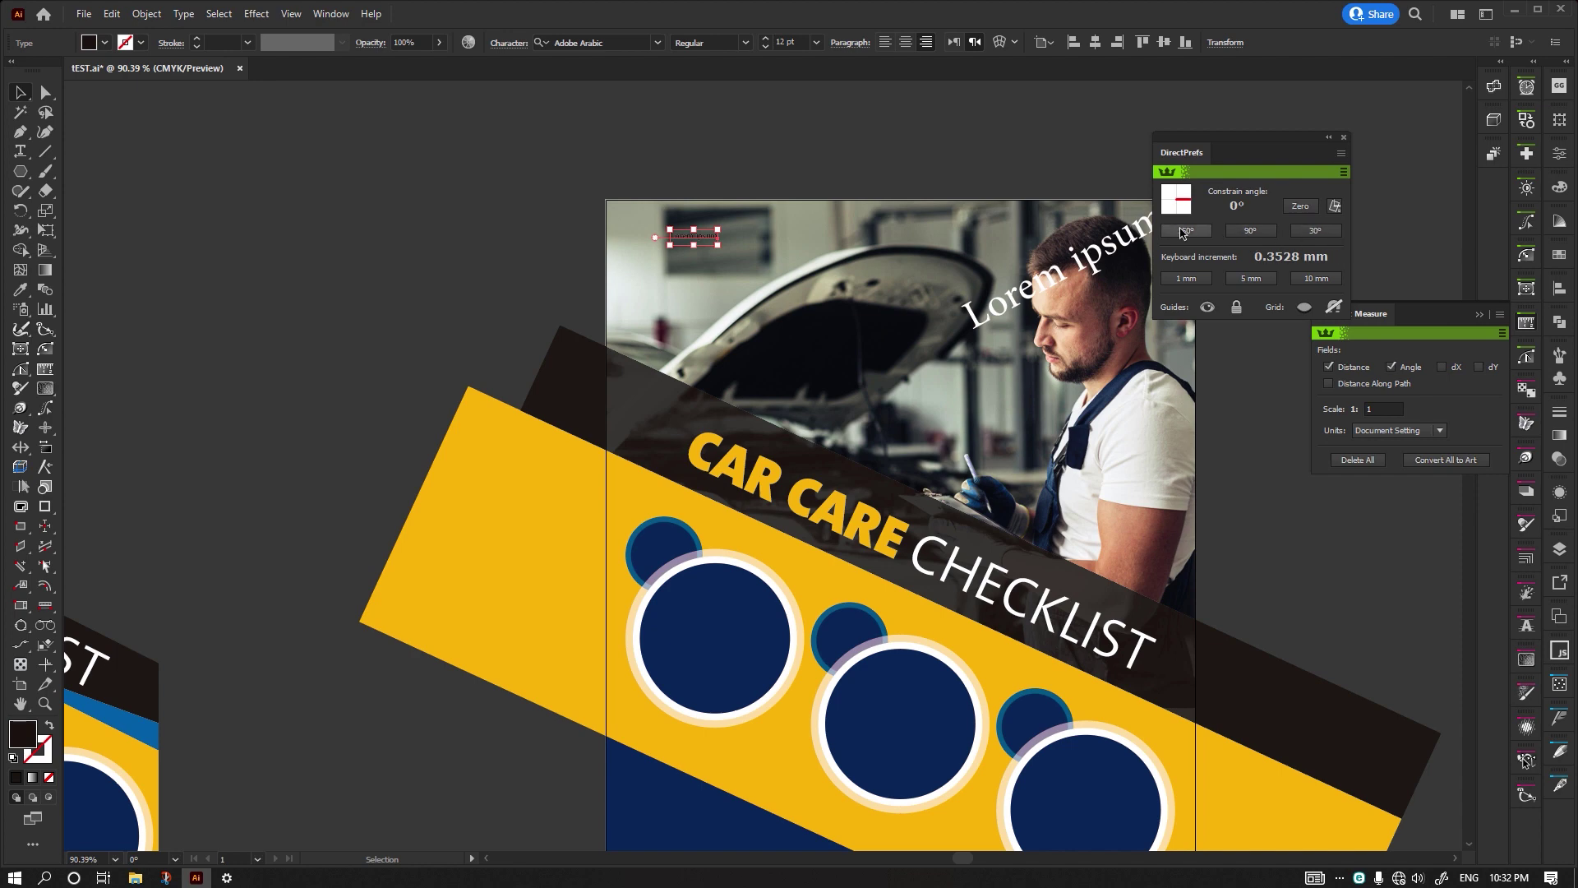
{"action": "left_click", "coordinate": [1254, 233]}
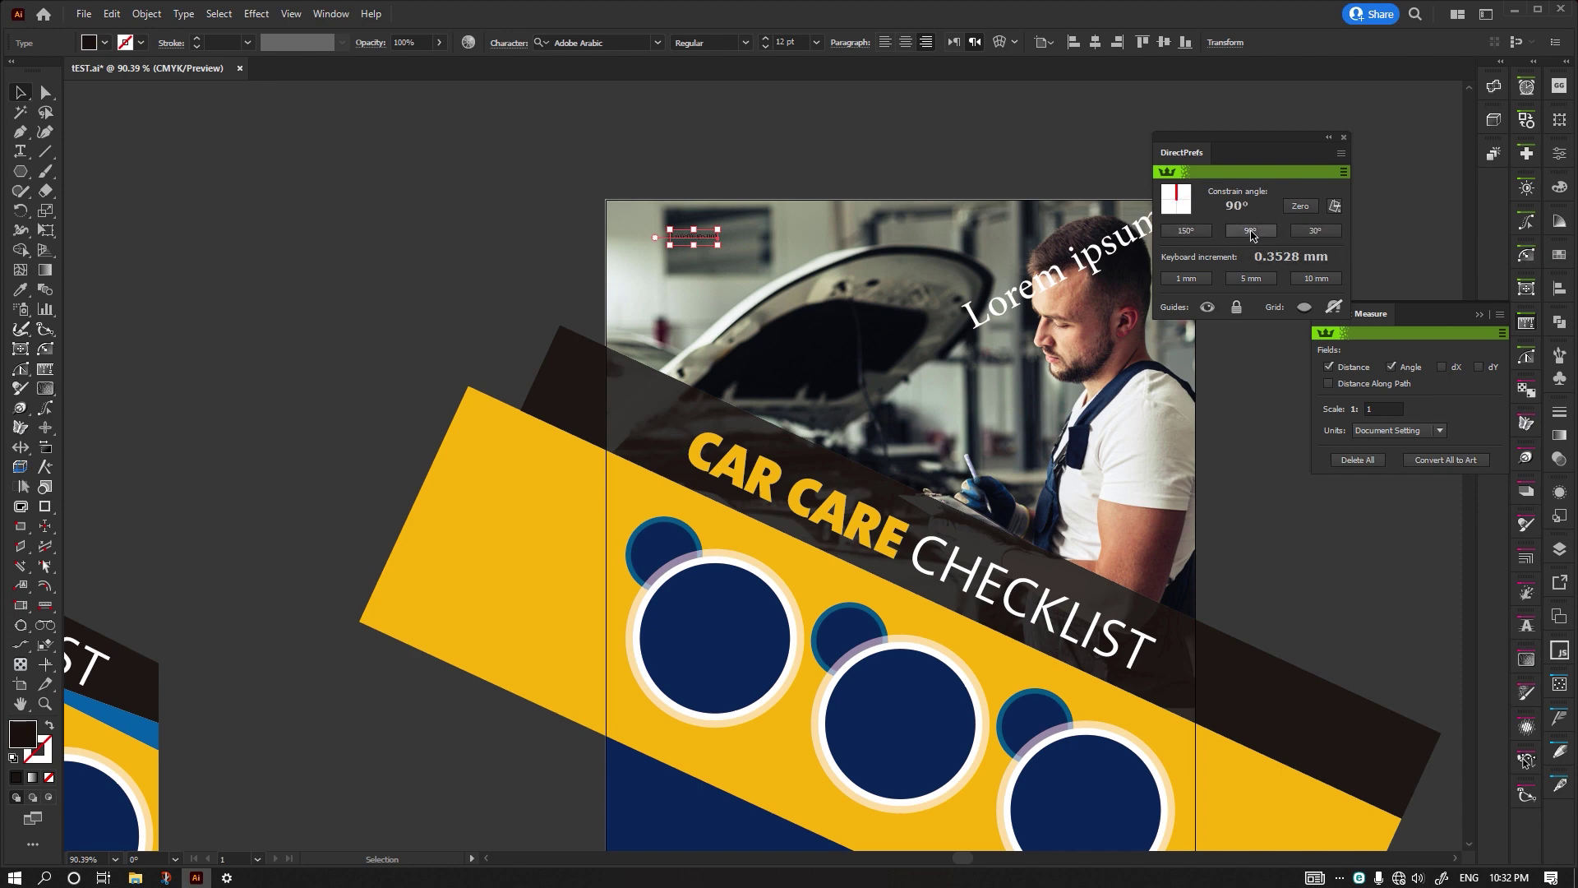
{"action": "left_click", "coordinate": [1251, 235], "text": "alt"}
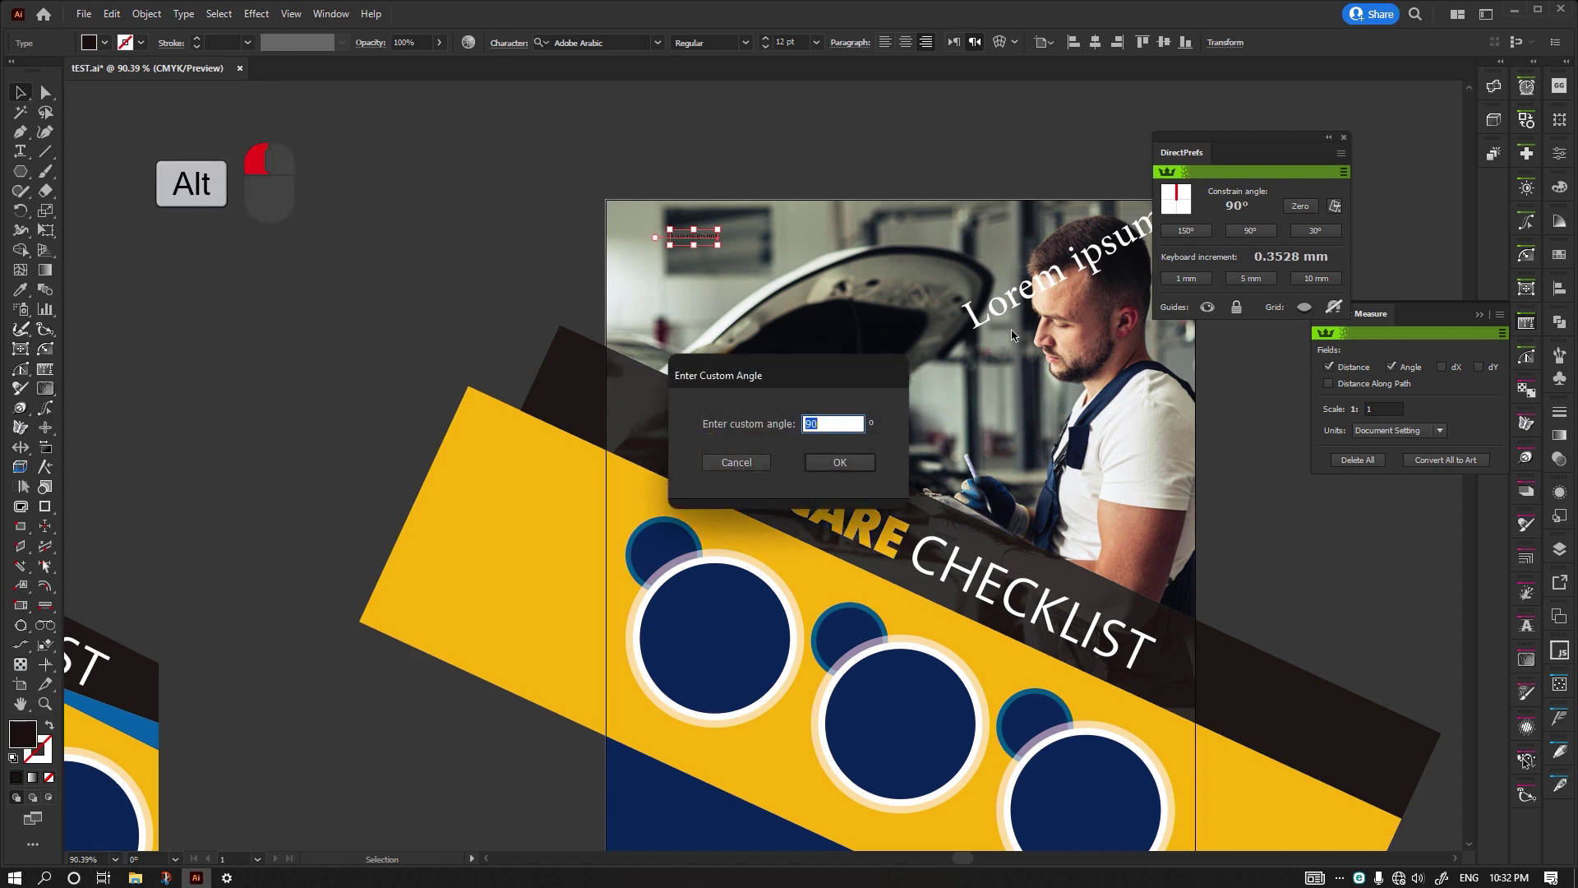
- Accept 90 as the custom constrain angle and drag the Lorem ipsum text above the second artboard
{"action": "left_click", "coordinate": [768, 462]}
{"action": "left_click", "coordinate": [1251, 233], "text": "alt"}
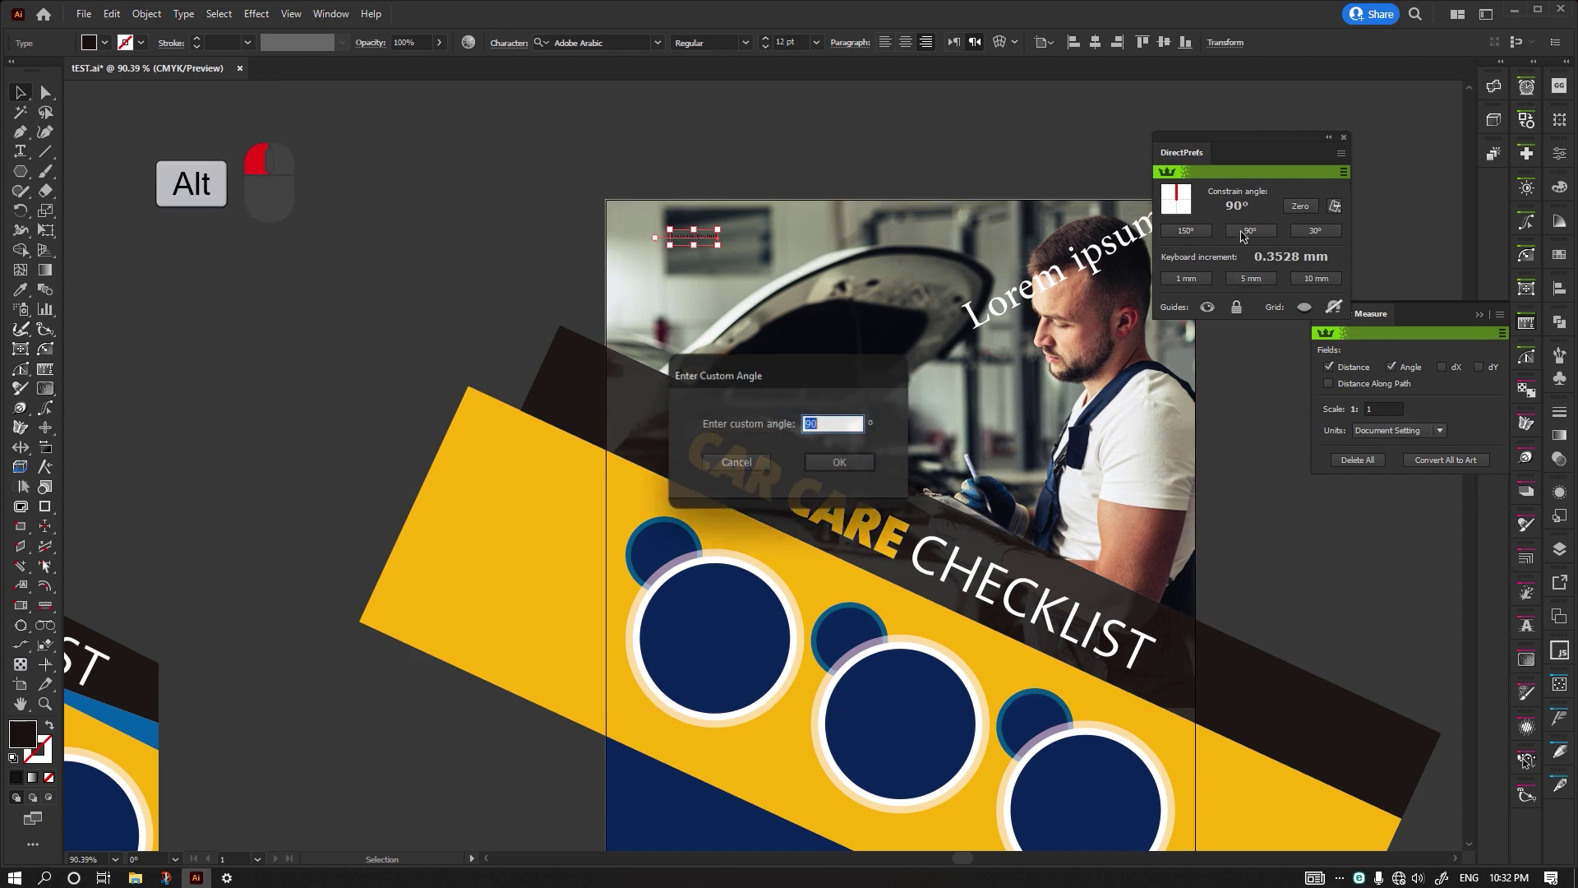
{"action": "key", "text": "Return"}
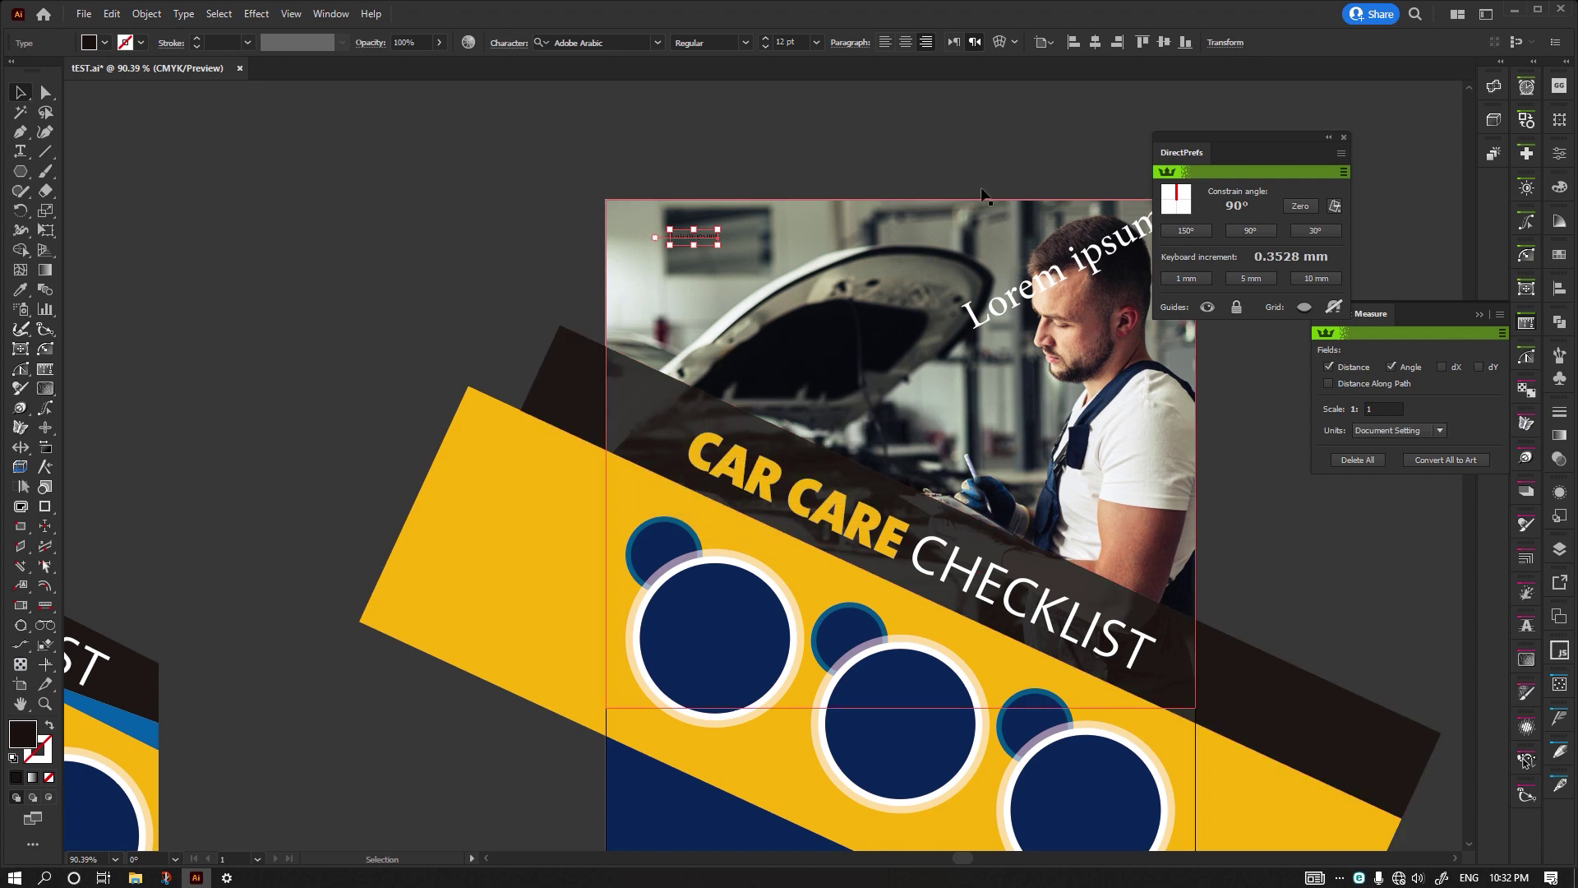
{"action": "left_click", "coordinate": [1127, 292]}
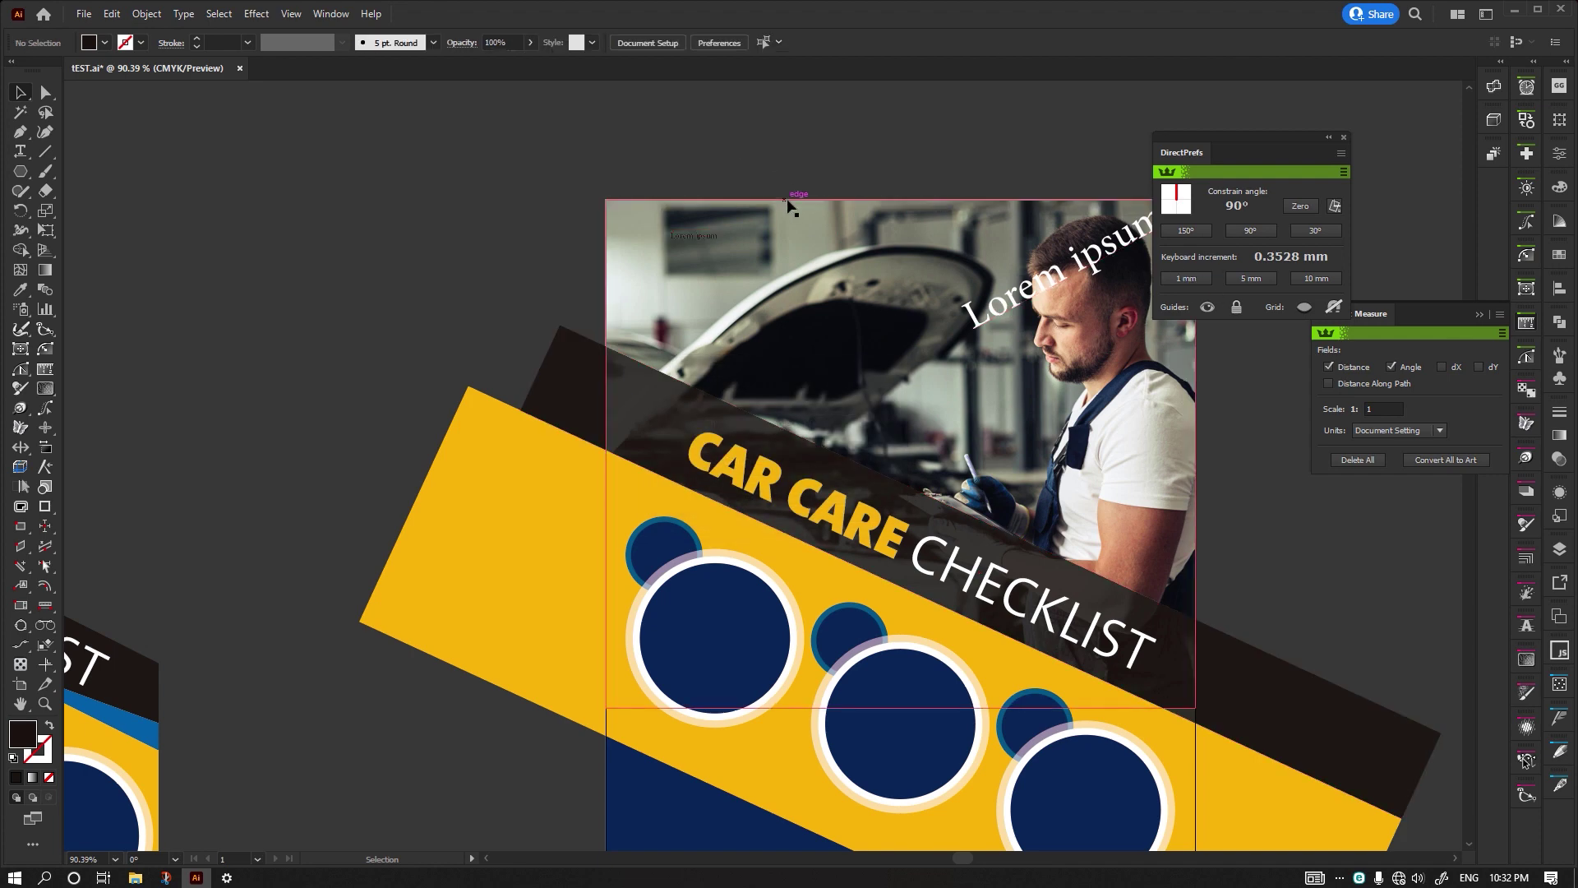
{"action": "left_click", "coordinate": [705, 239]}
{"action": "left_click_drag", "start_coordinate": [717, 249], "coordinate": [788, 170]}
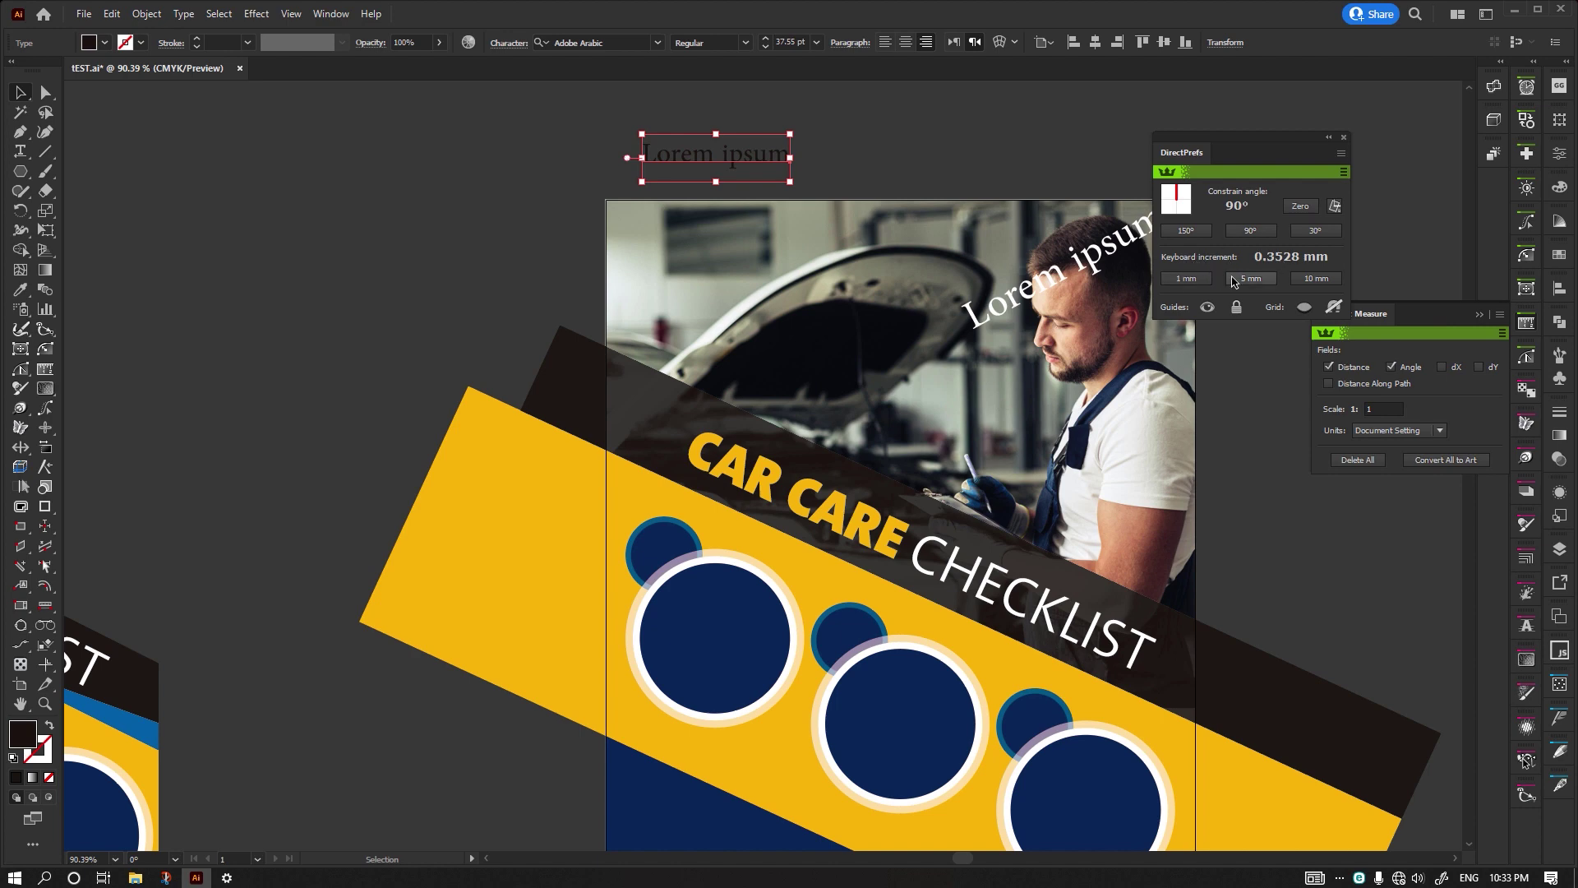
- Set a 1 mm nudge step and 0° constrain angle, nudging the text up and right
{"action": "left_click", "coordinate": [1189, 280]}
{"action": "key", "text": "Up"}
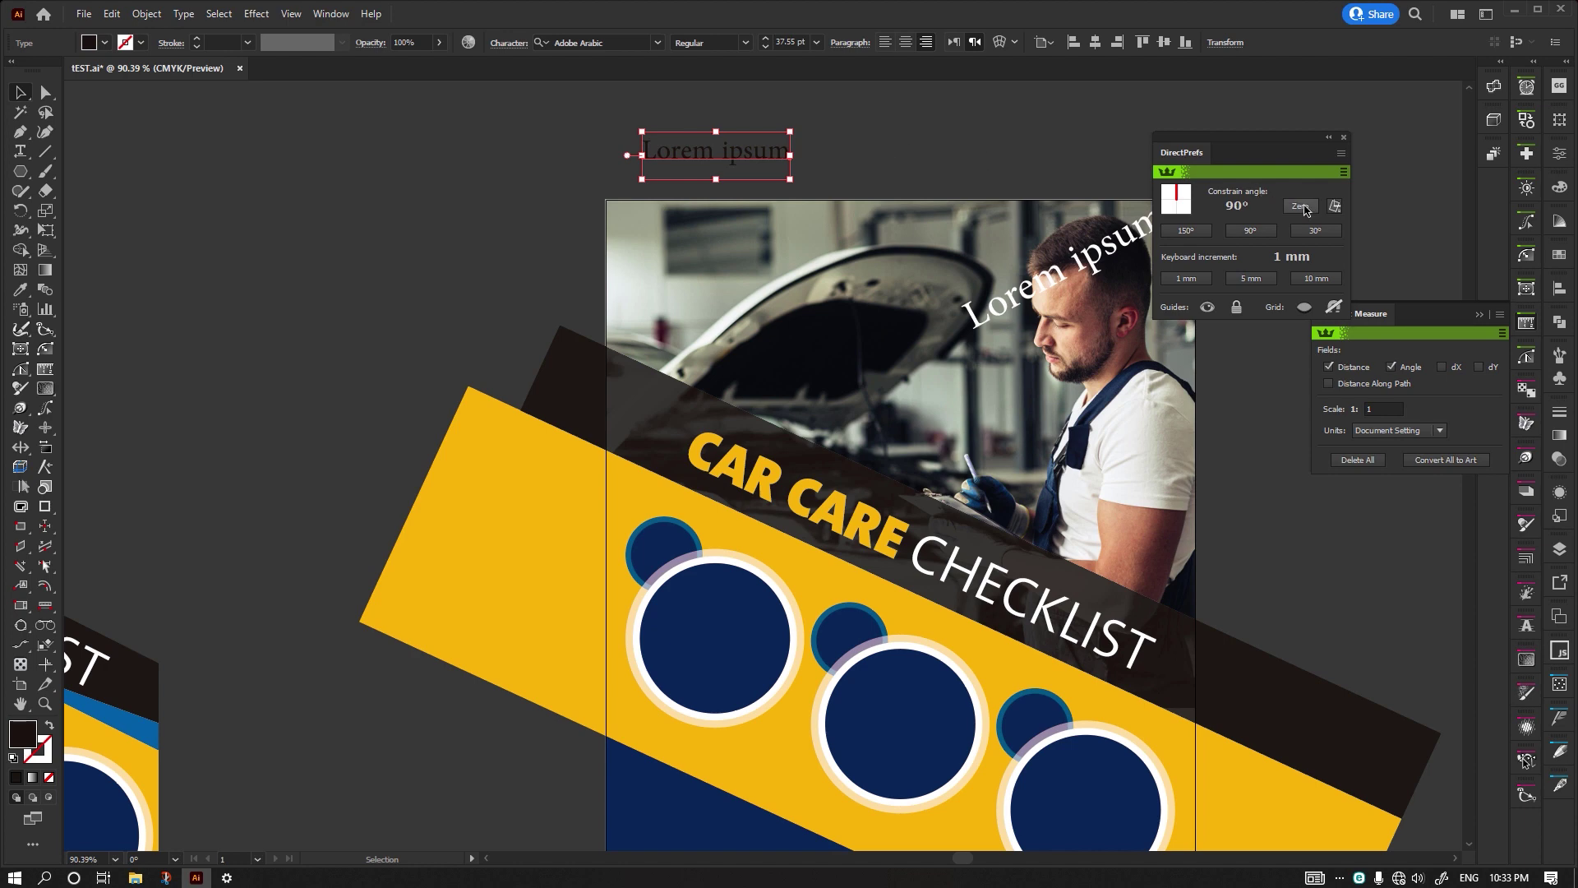
{"action": "left_click", "coordinate": [1300, 205]}
{"action": "key", "text": "Right"}
{"action": "key", "text": "Right"}
- Nudge the text horizontally with 5 mm, then 10 mm steps, and open the custom increment prompt
{"action": "key", "text": "Right"}
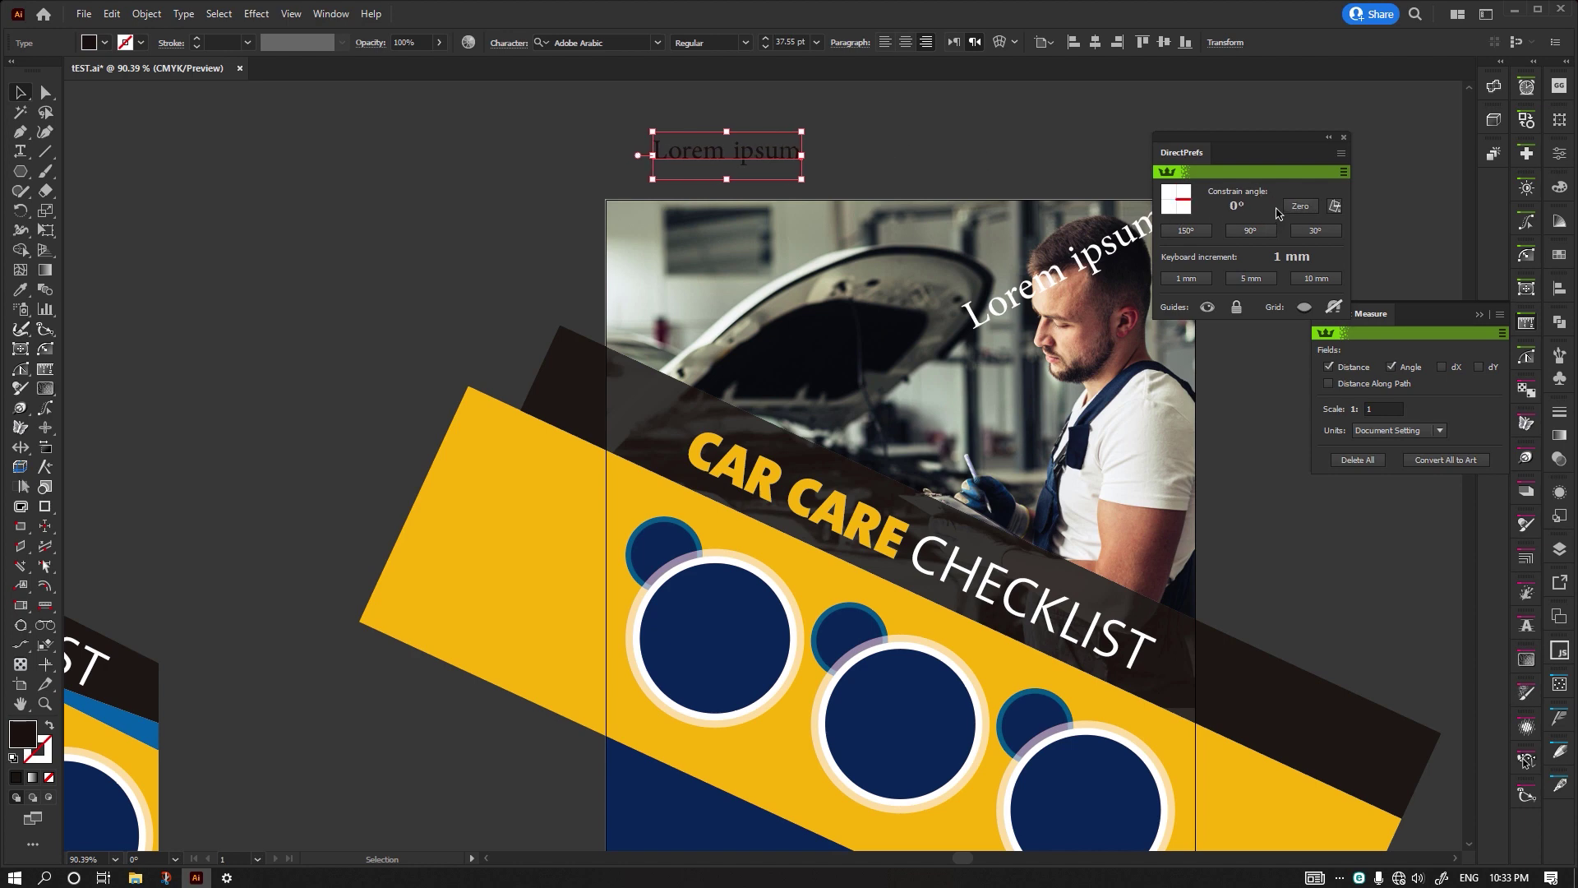
{"action": "key", "text": "Right"}
{"action": "key", "text": "Right"}
{"action": "key", "text": "Right"}
{"action": "left_click", "coordinate": [1250, 279]}
{"action": "key", "text": "Right"}
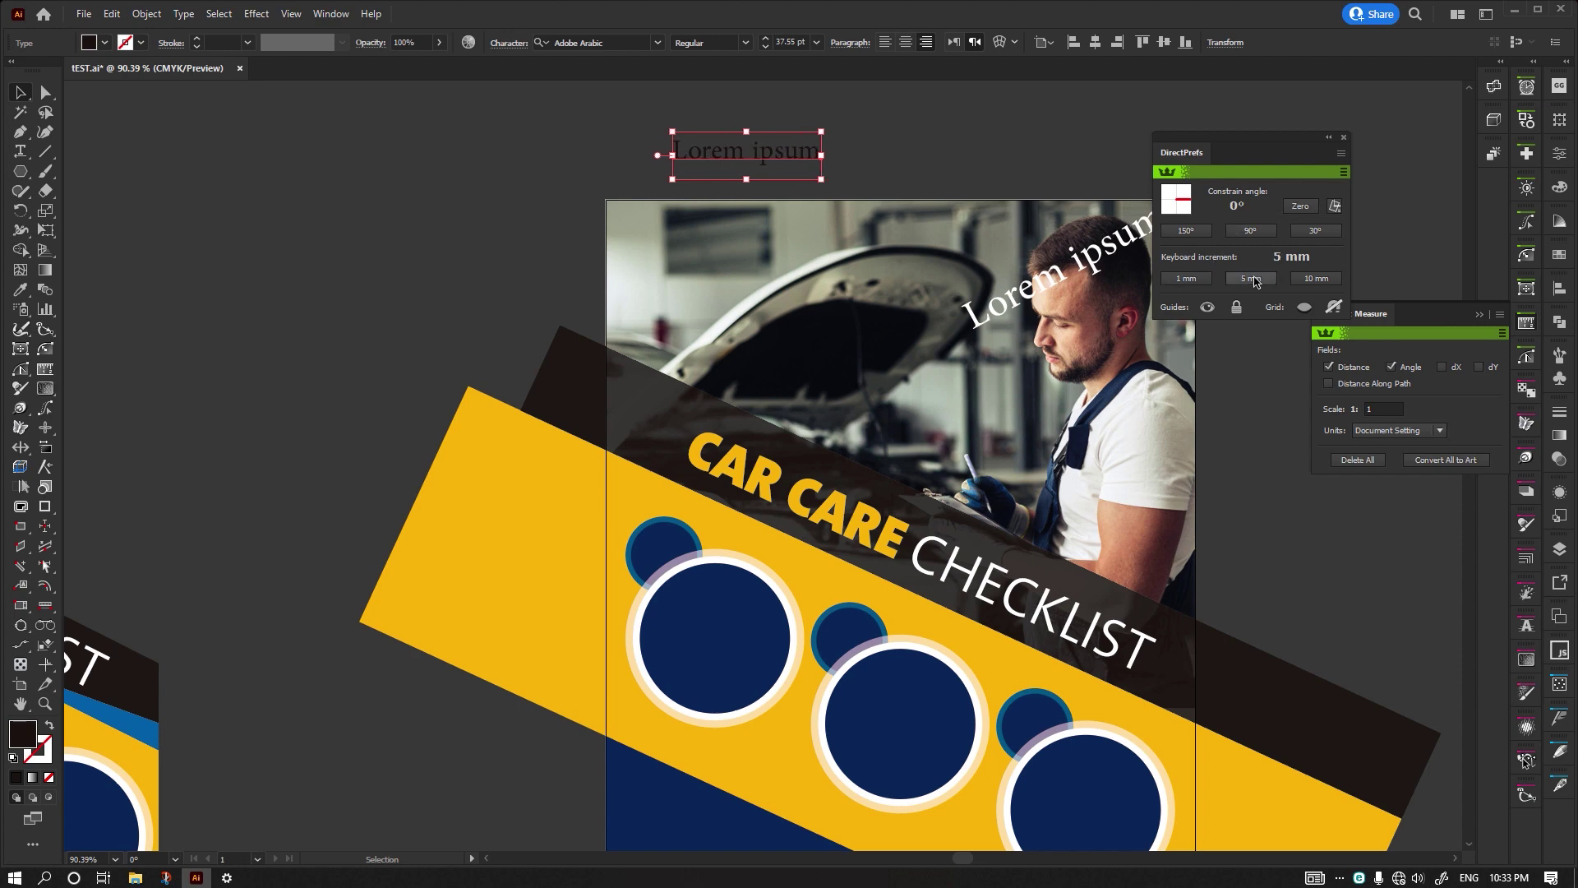
{"action": "key", "text": "Right"}
{"action": "key", "text": "Right"}
{"action": "key", "text": "Right"}
{"action": "left_click", "coordinate": [1316, 279]}
{"action": "key", "text": "Right"}
{"action": "key", "text": "Right"}
{"action": "key", "text": "Right"}
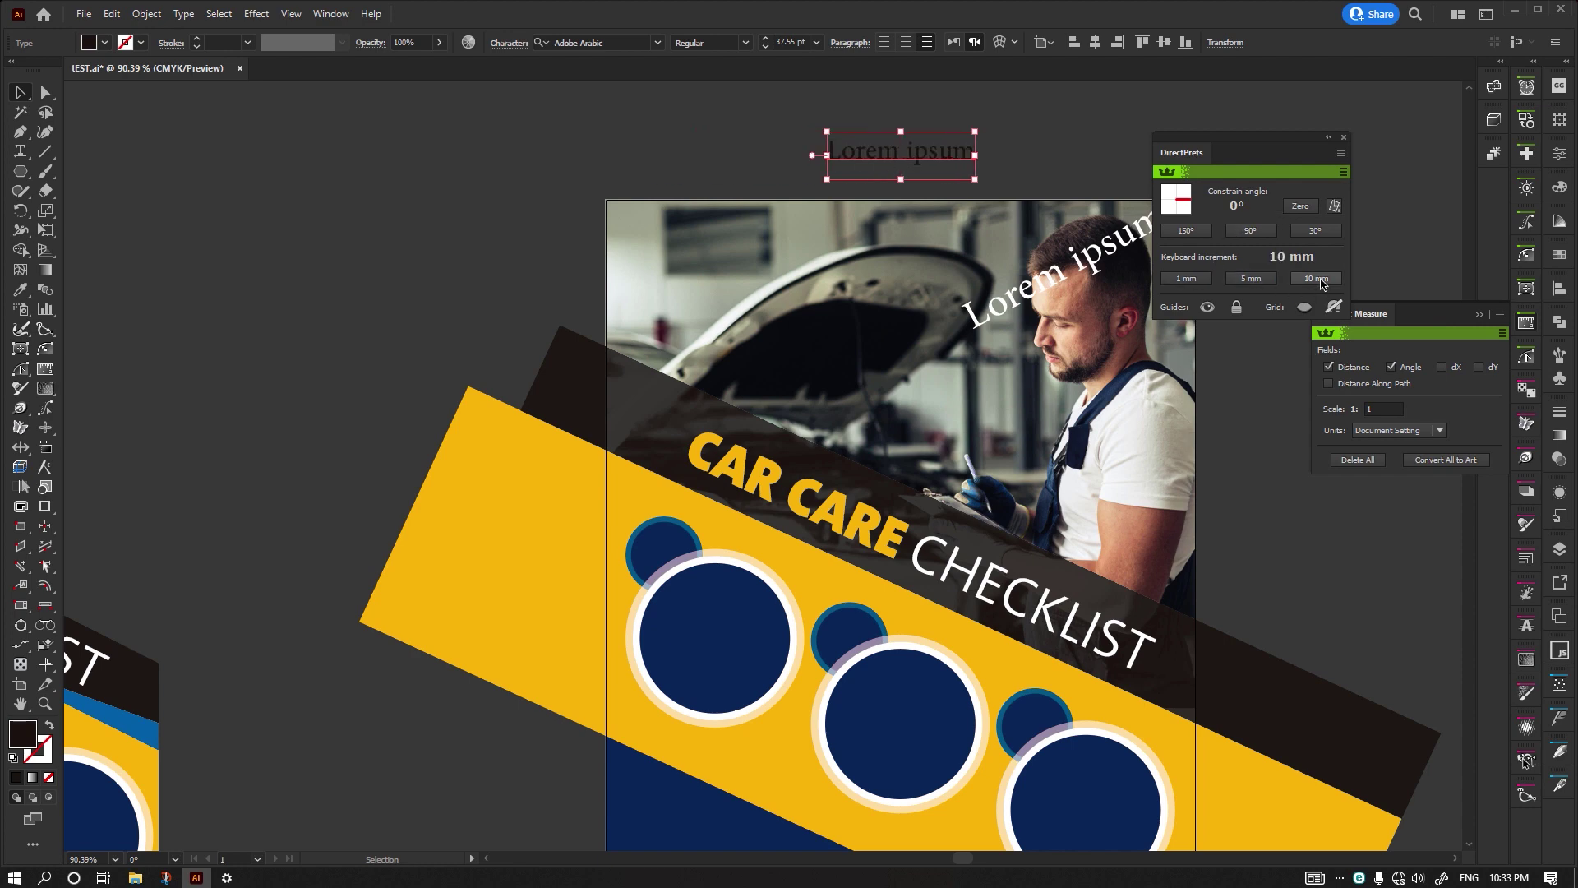
{"action": "key", "text": "Right"}
{"action": "key", "text": "Left"}
{"action": "key", "text": "Left"}
{"action": "key", "text": "Left"}
{"action": "key", "text": "Left"}
{"action": "key", "text": "Left"}
{"action": "key", "text": "Left"}
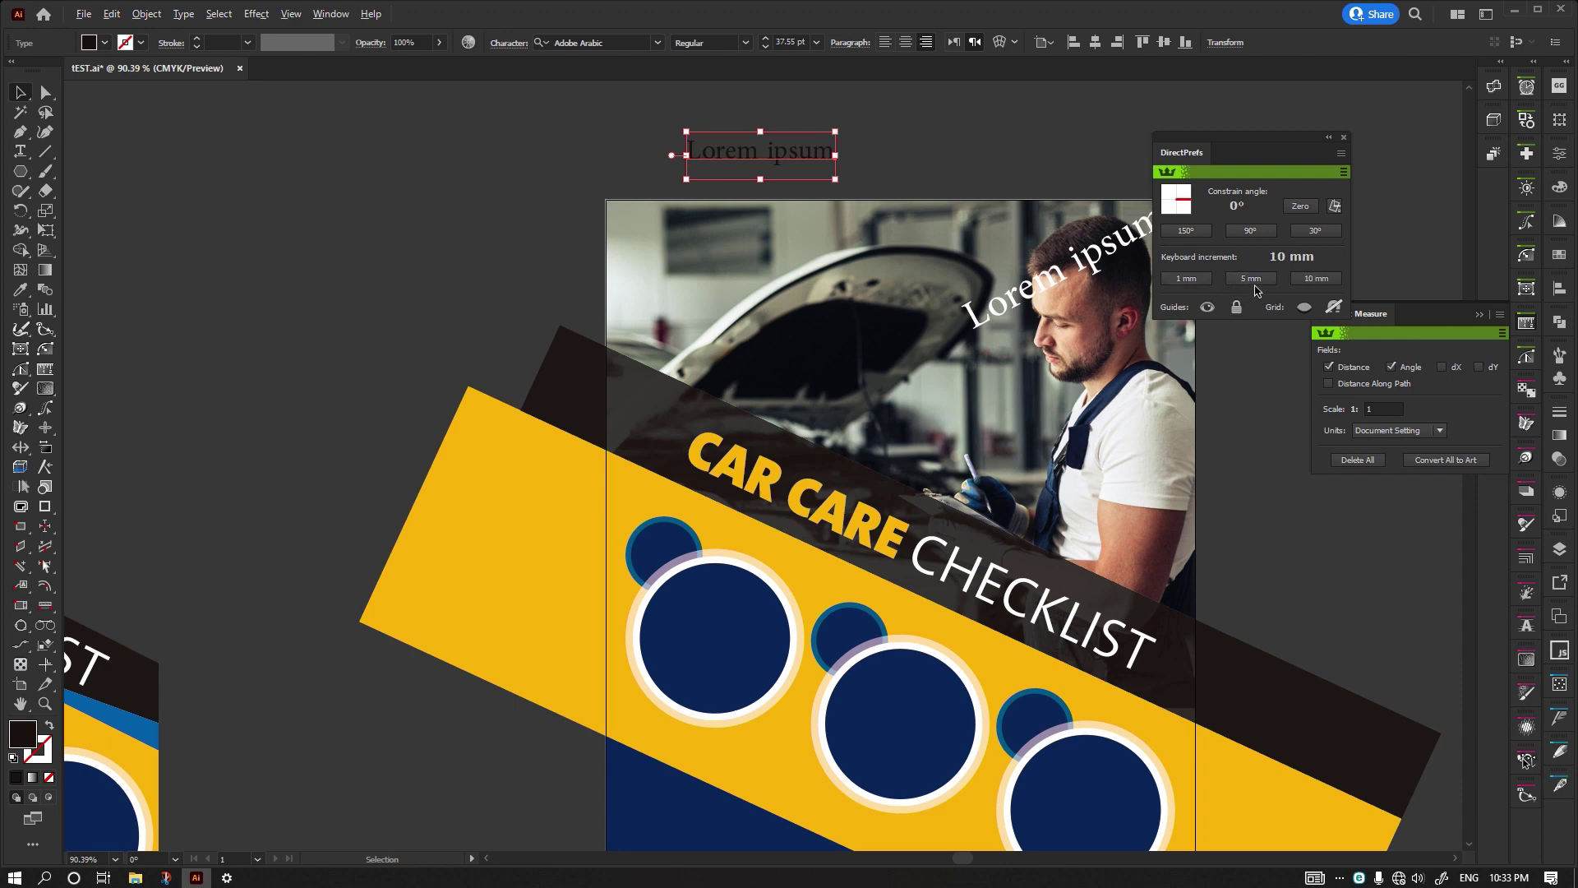
{"action": "left_click", "coordinate": [1250, 279], "text": "alt"}
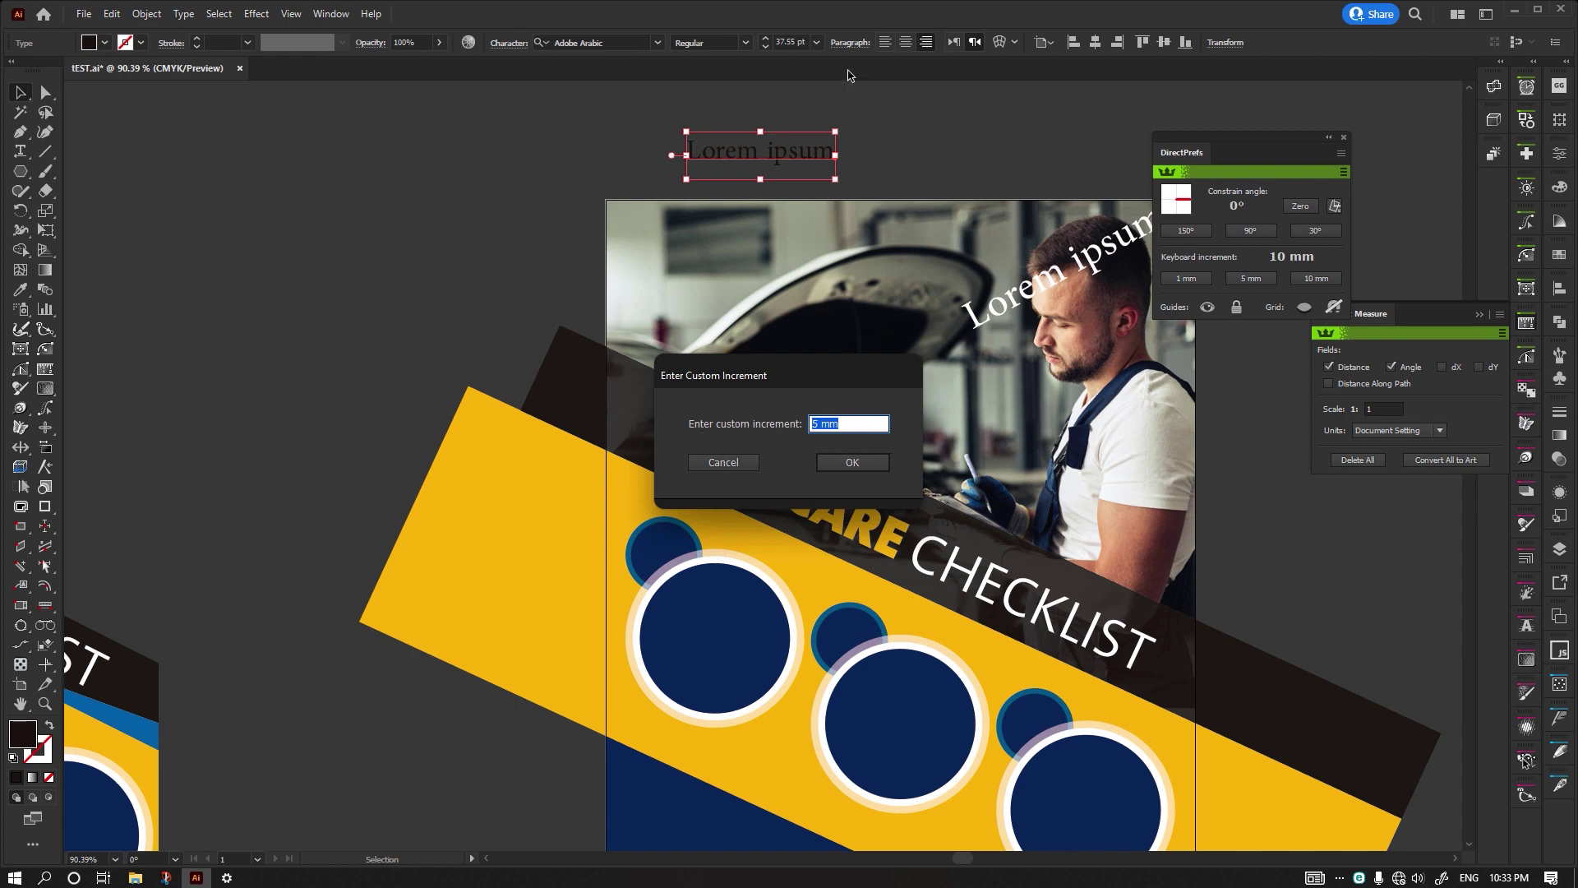
- Cancel the custom increment prompt and show the rulers
{"action": "left_click", "coordinate": [723, 461]}
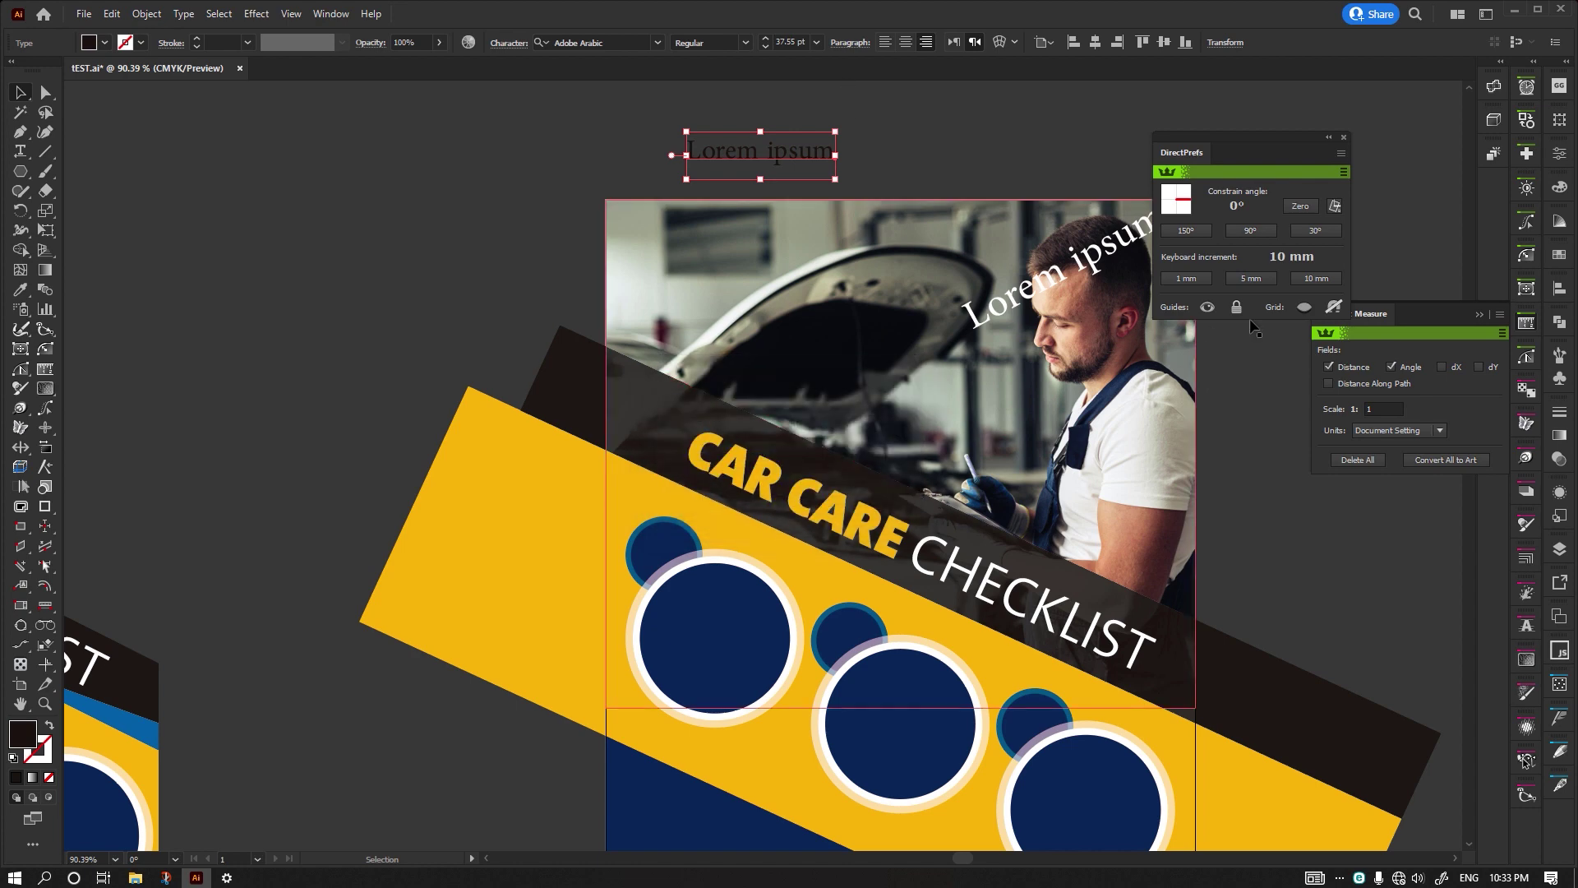
{"action": "key", "text": "a"}
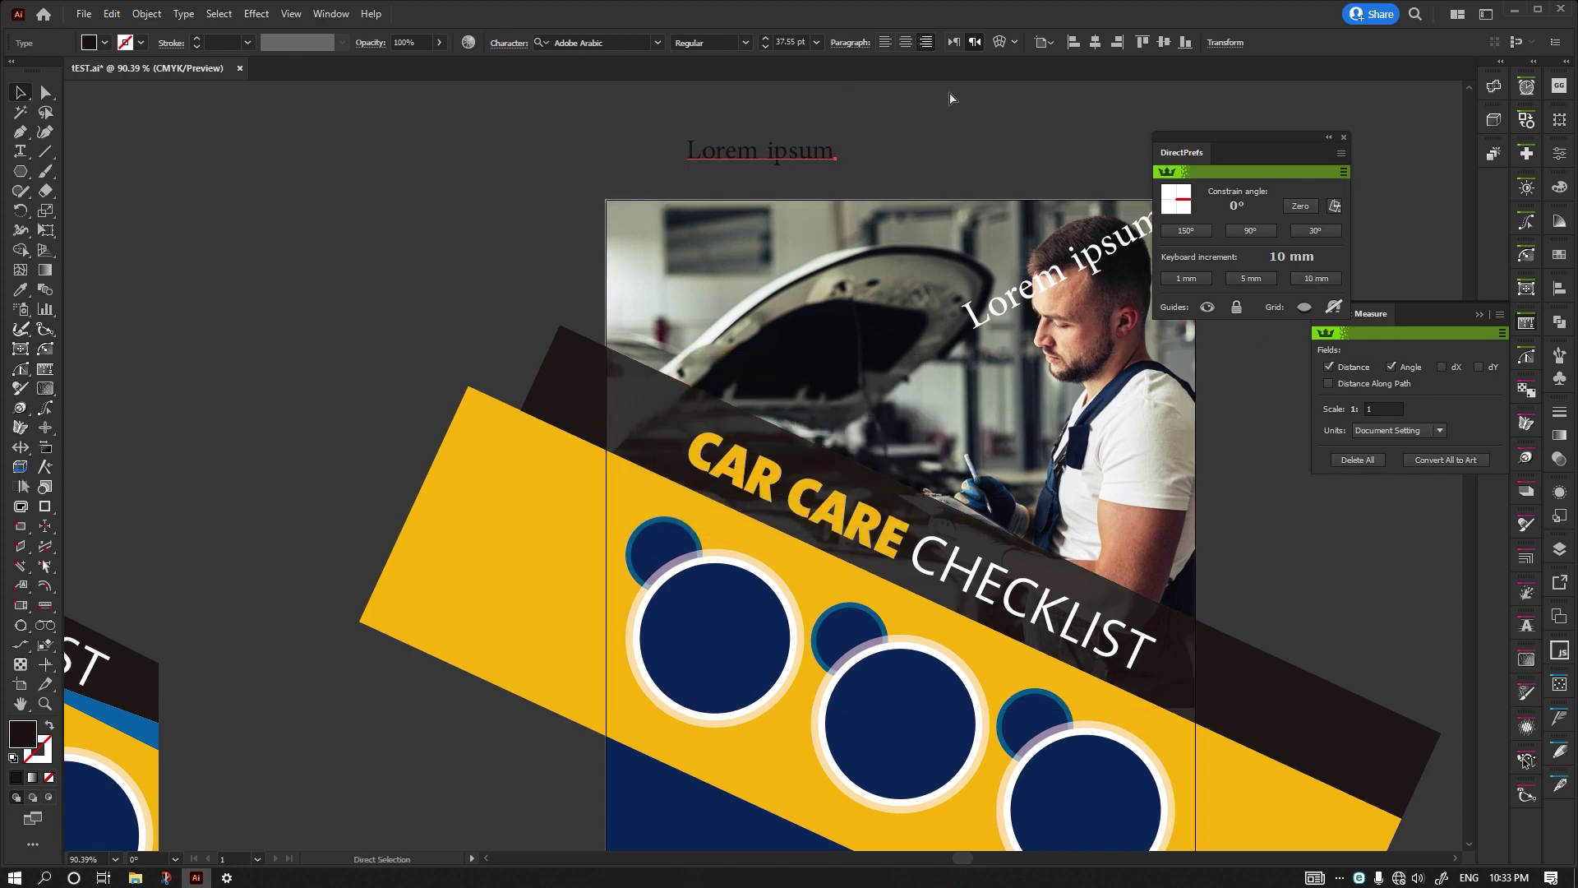
{"action": "key", "text": "ctrl+r"}
{"action": "key", "text": "v"}
- Switch the ruler units to centimetres, then back to millimetres
{"action": "right_click", "coordinate": [967, 86]}
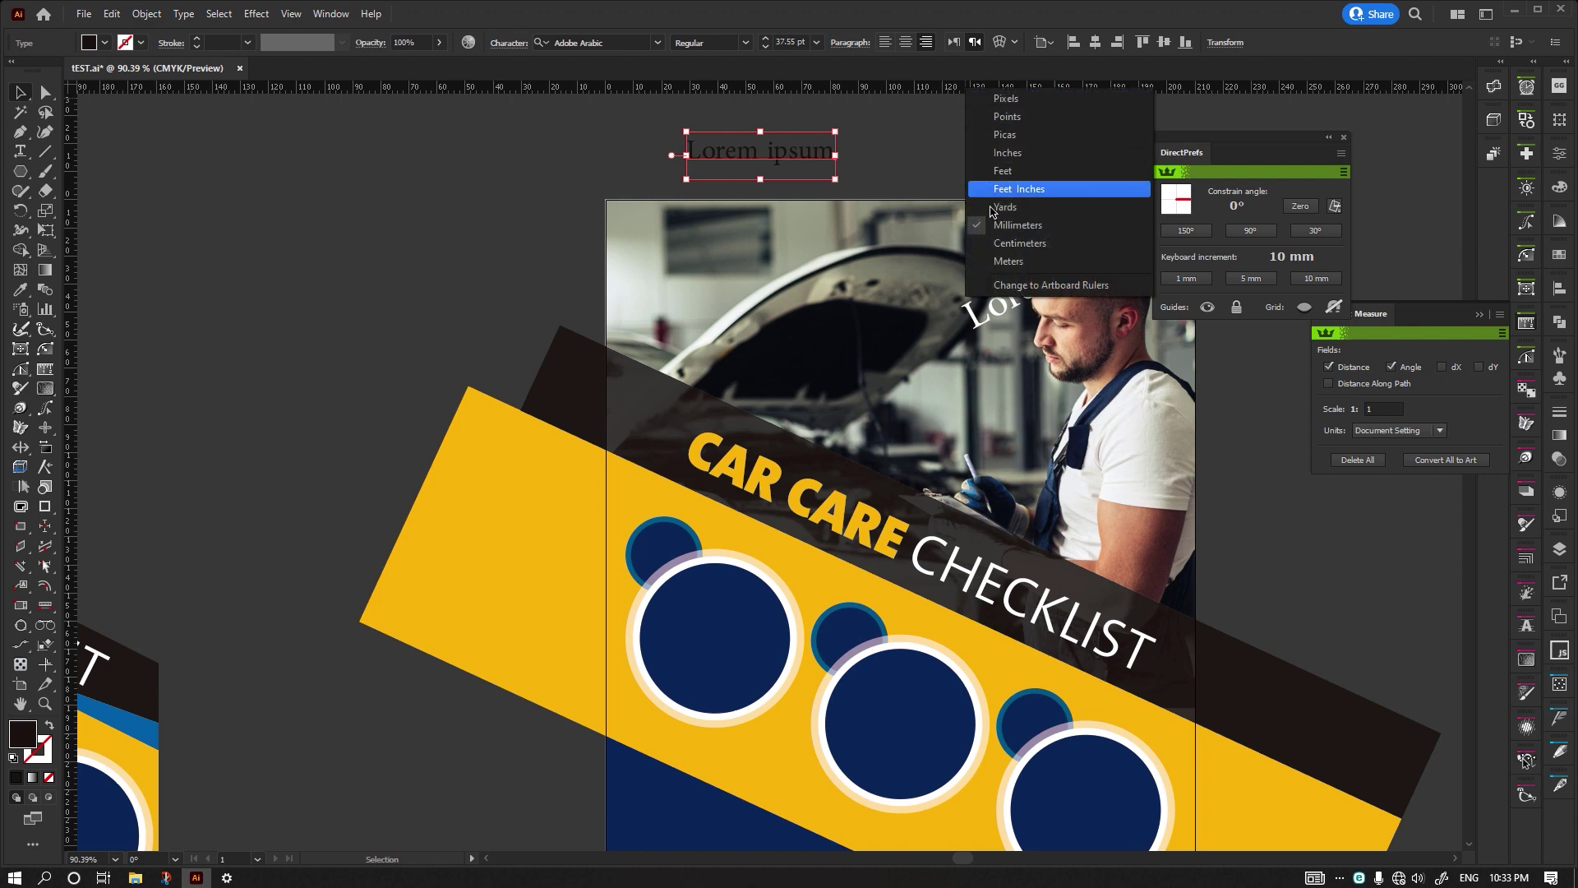
{"action": "left_click", "coordinate": [1017, 242]}
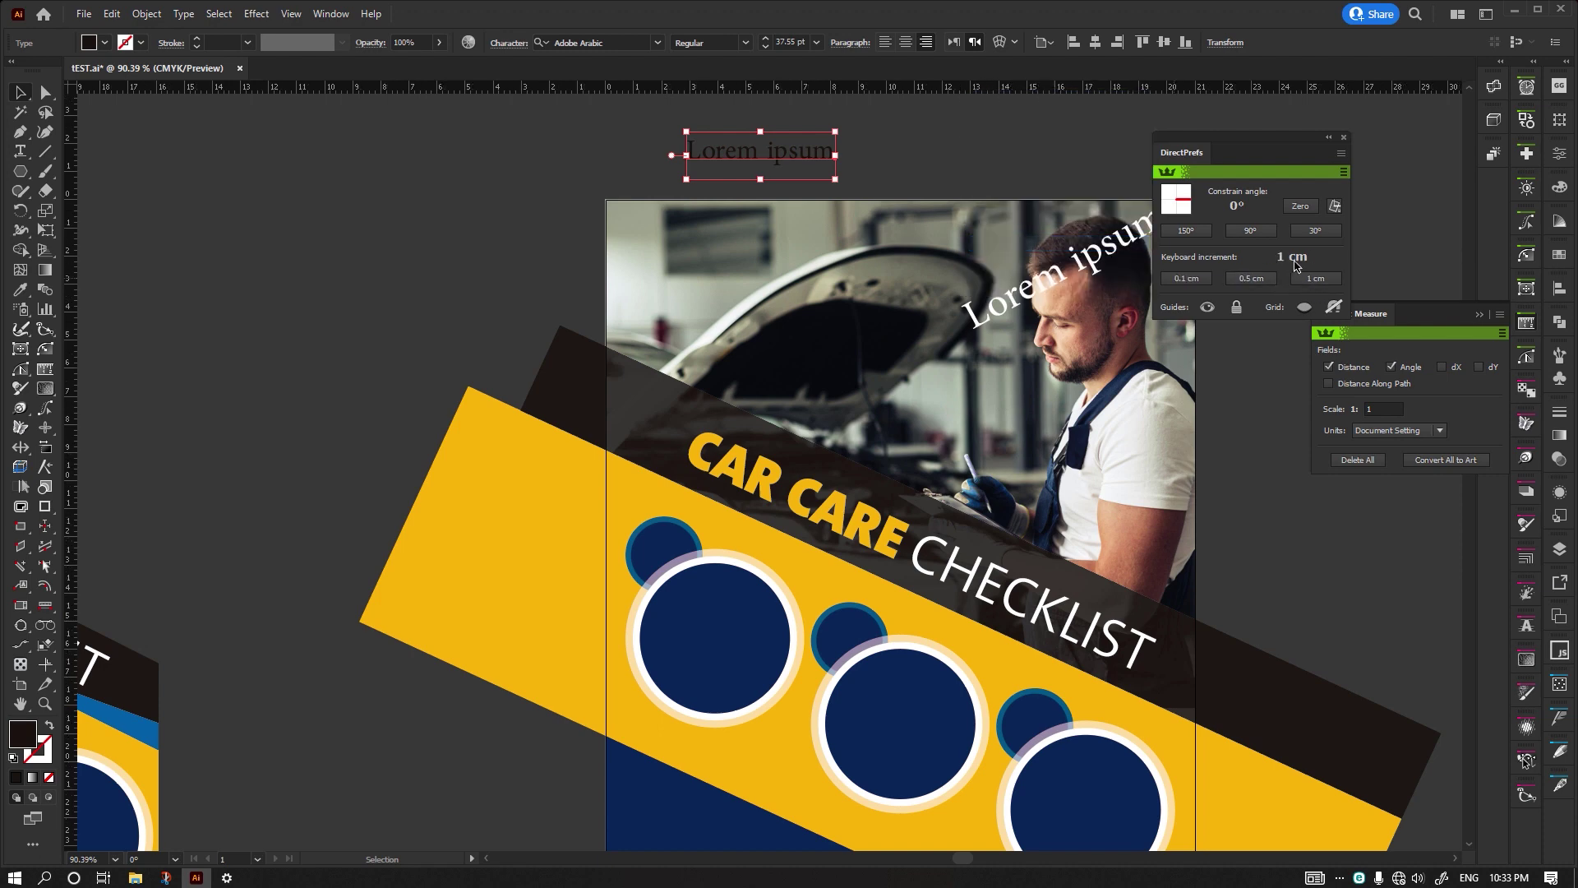
{"action": "right_click", "coordinate": [895, 101]}
{"action": "left_click", "coordinate": [912, 224]}
{"action": "left_click", "coordinate": [894, 146]}
{"action": "left_click_drag", "start_coordinate": [916, 161], "coordinate": [799, 148]}
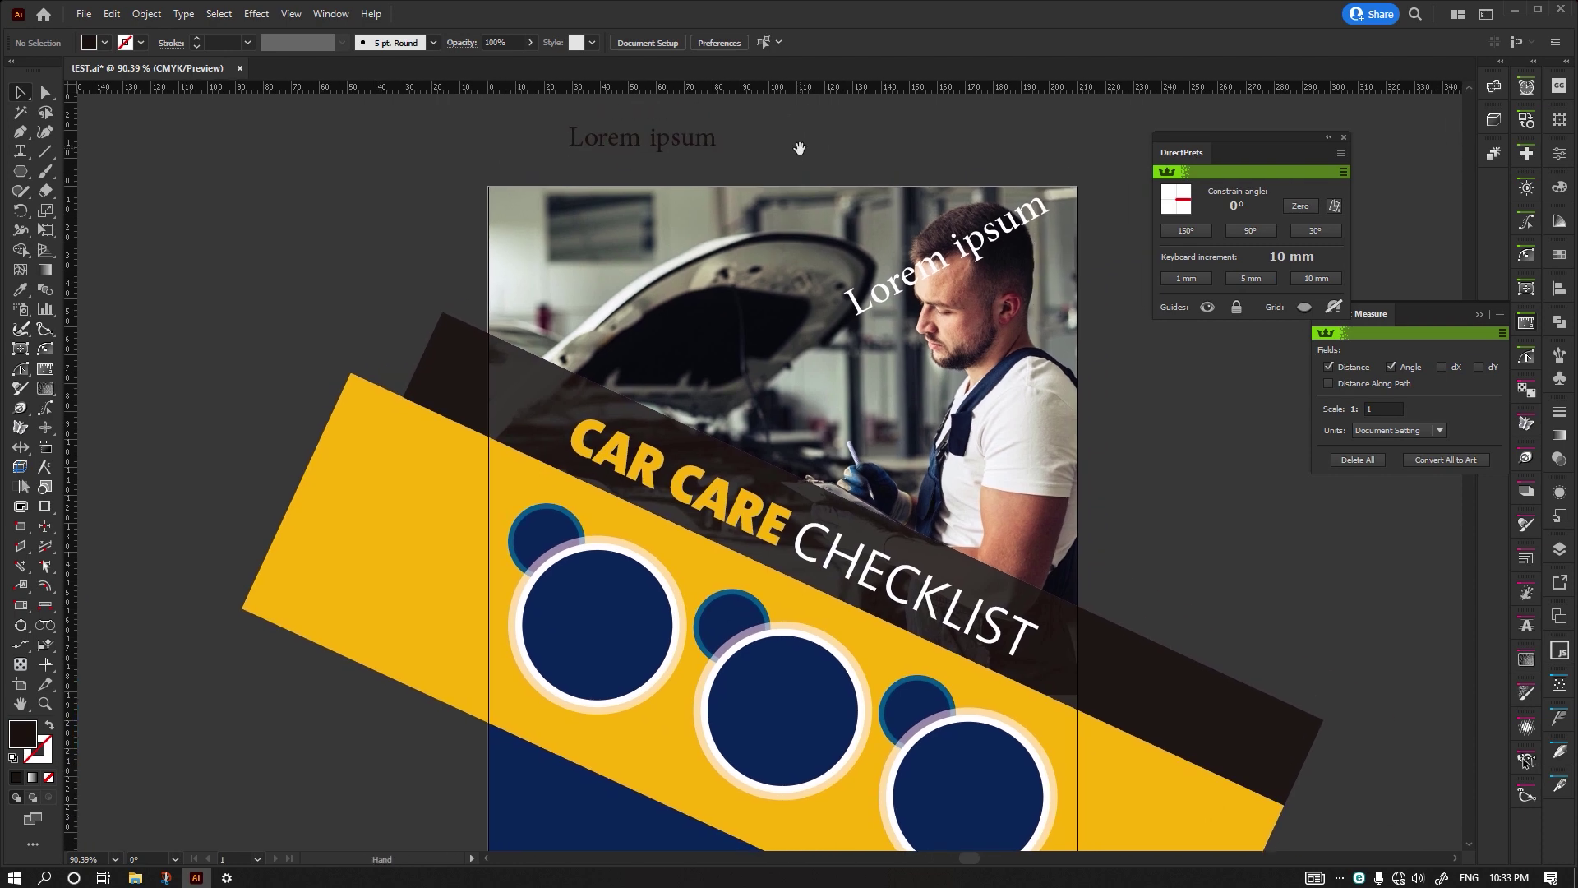
{"action": "left_click_drag", "start_coordinate": [376, 287], "coordinate": [545, 245]}
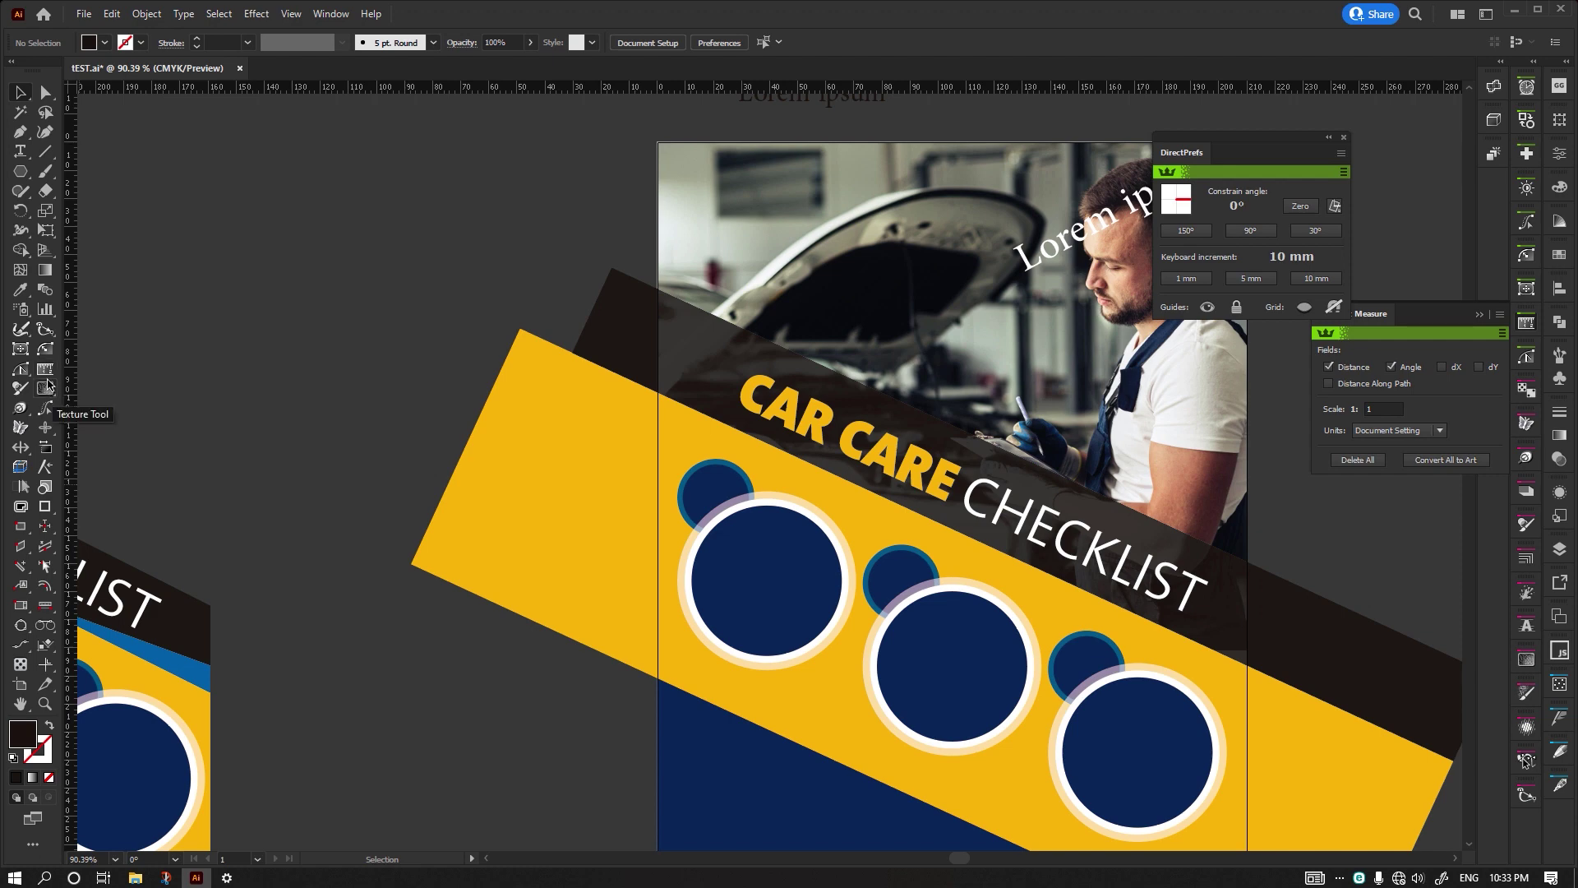
- Reset the Dynamic Measure Tool preferences to the [Default] settings
{"action": "double_click", "coordinate": [46, 370]}
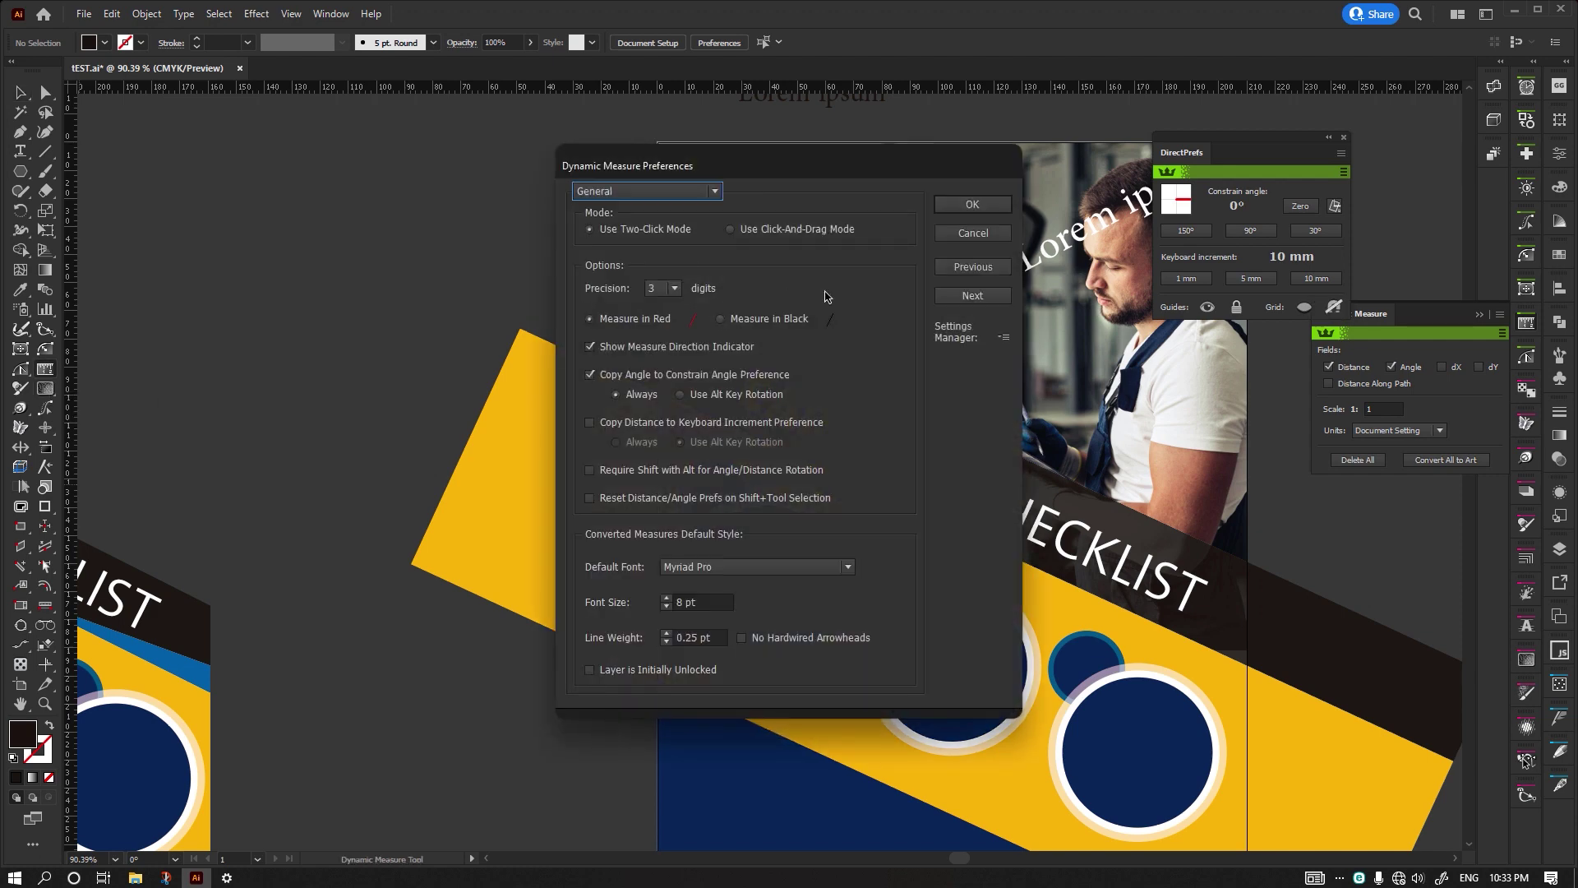
{"action": "left_click", "coordinate": [1005, 337]}
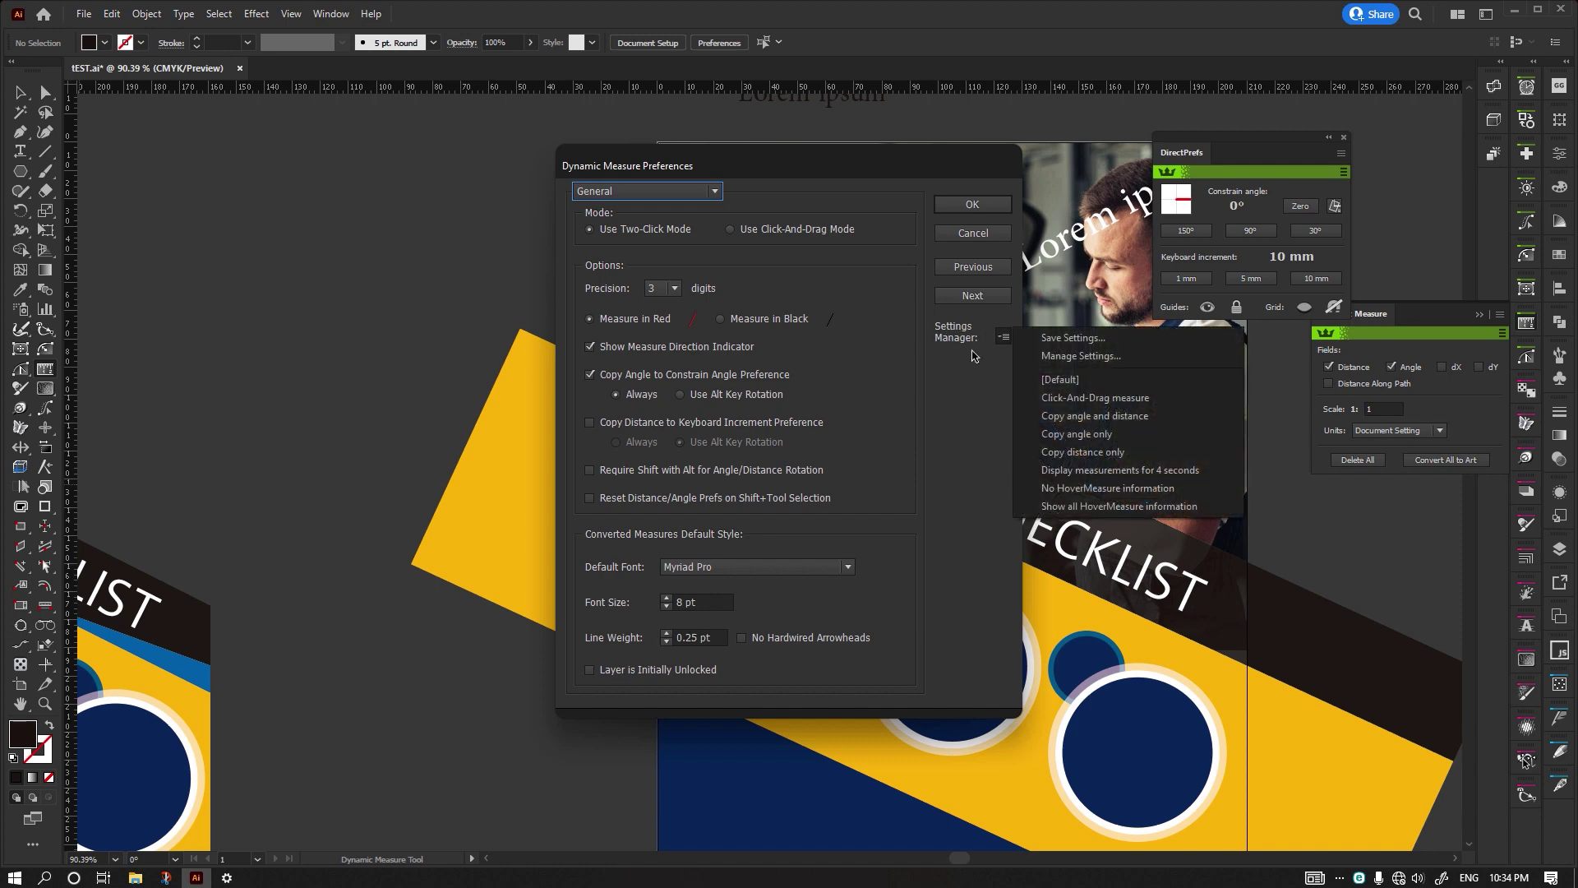
{"action": "left_click", "coordinate": [1060, 380]}
{"action": "left_click", "coordinate": [953, 204]}
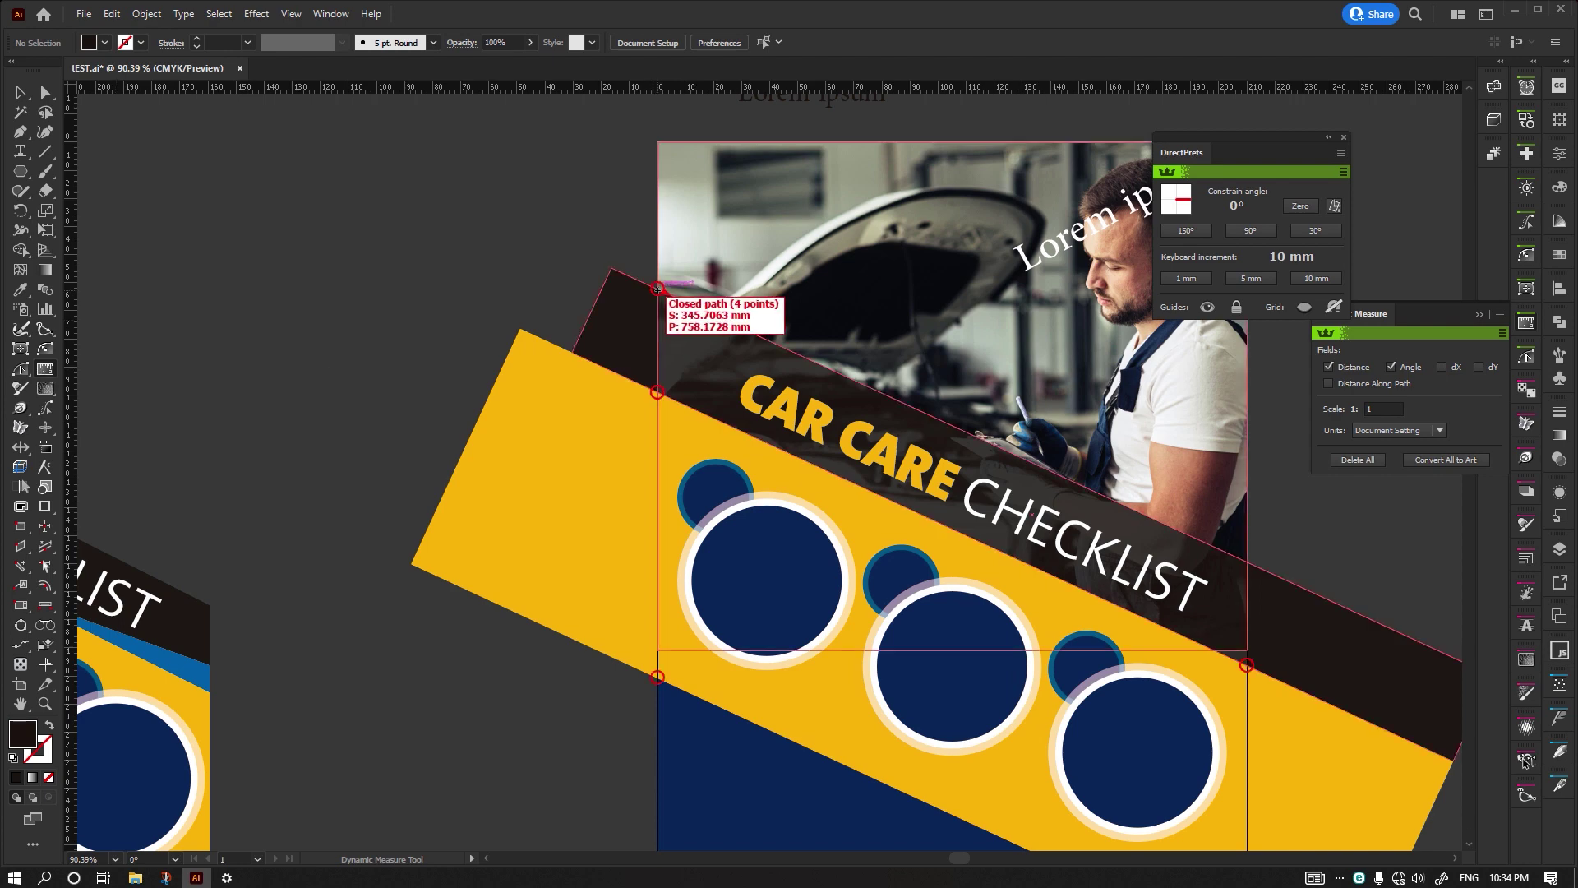
- Measure the banner edge at -24.8441°, then delete every measurement label on the poster
{"action": "left_click_drag", "start_coordinate": [658, 288], "coordinate": [1247, 561]}
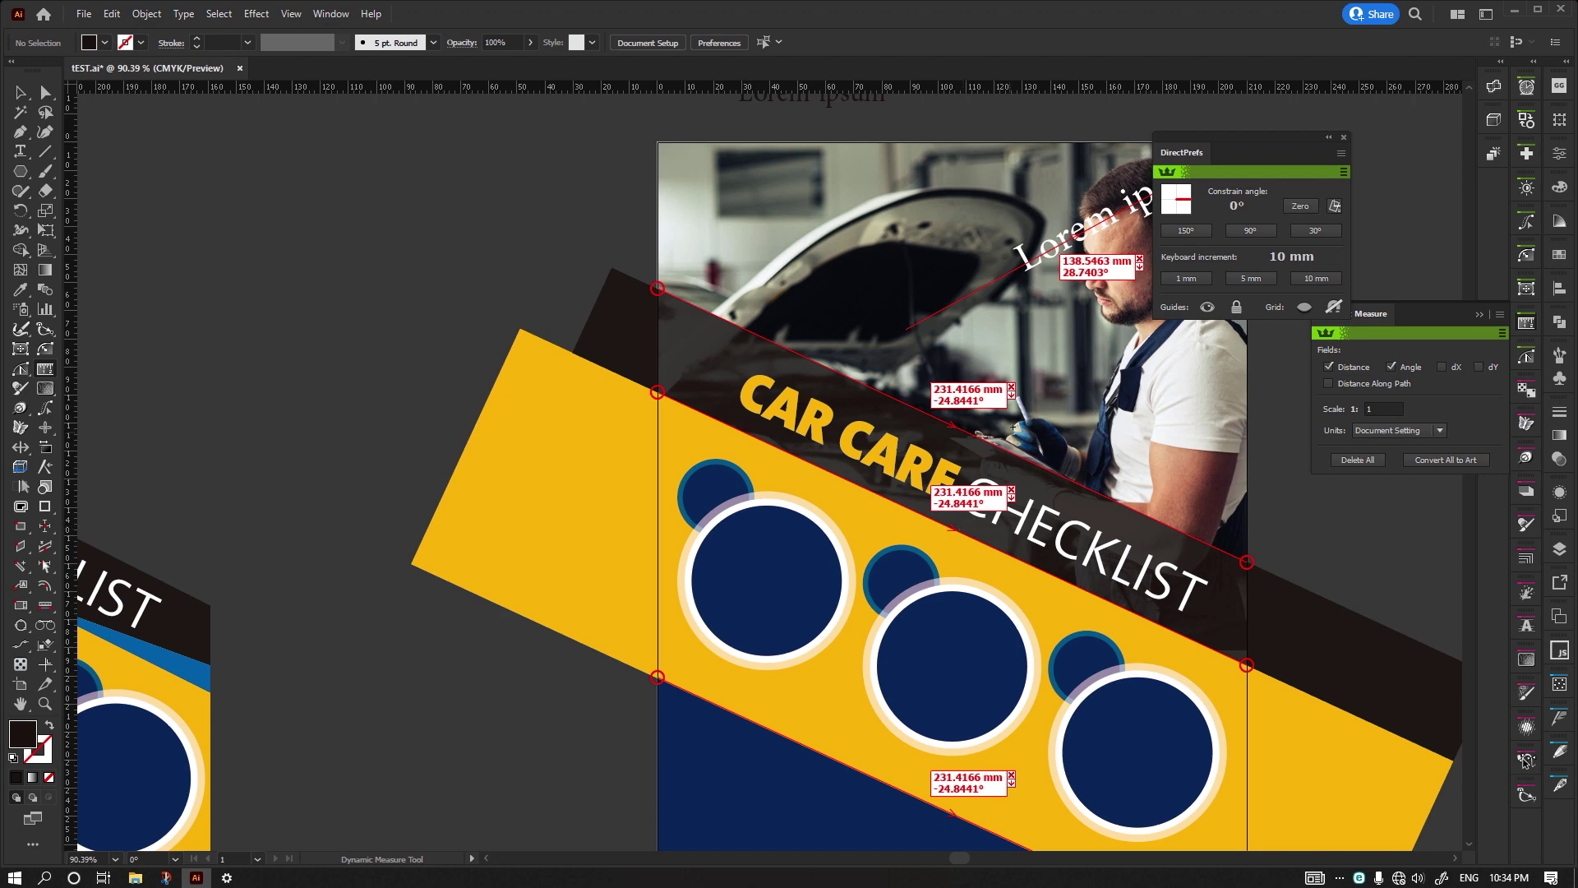
{"action": "left_click", "coordinate": [1011, 386]}
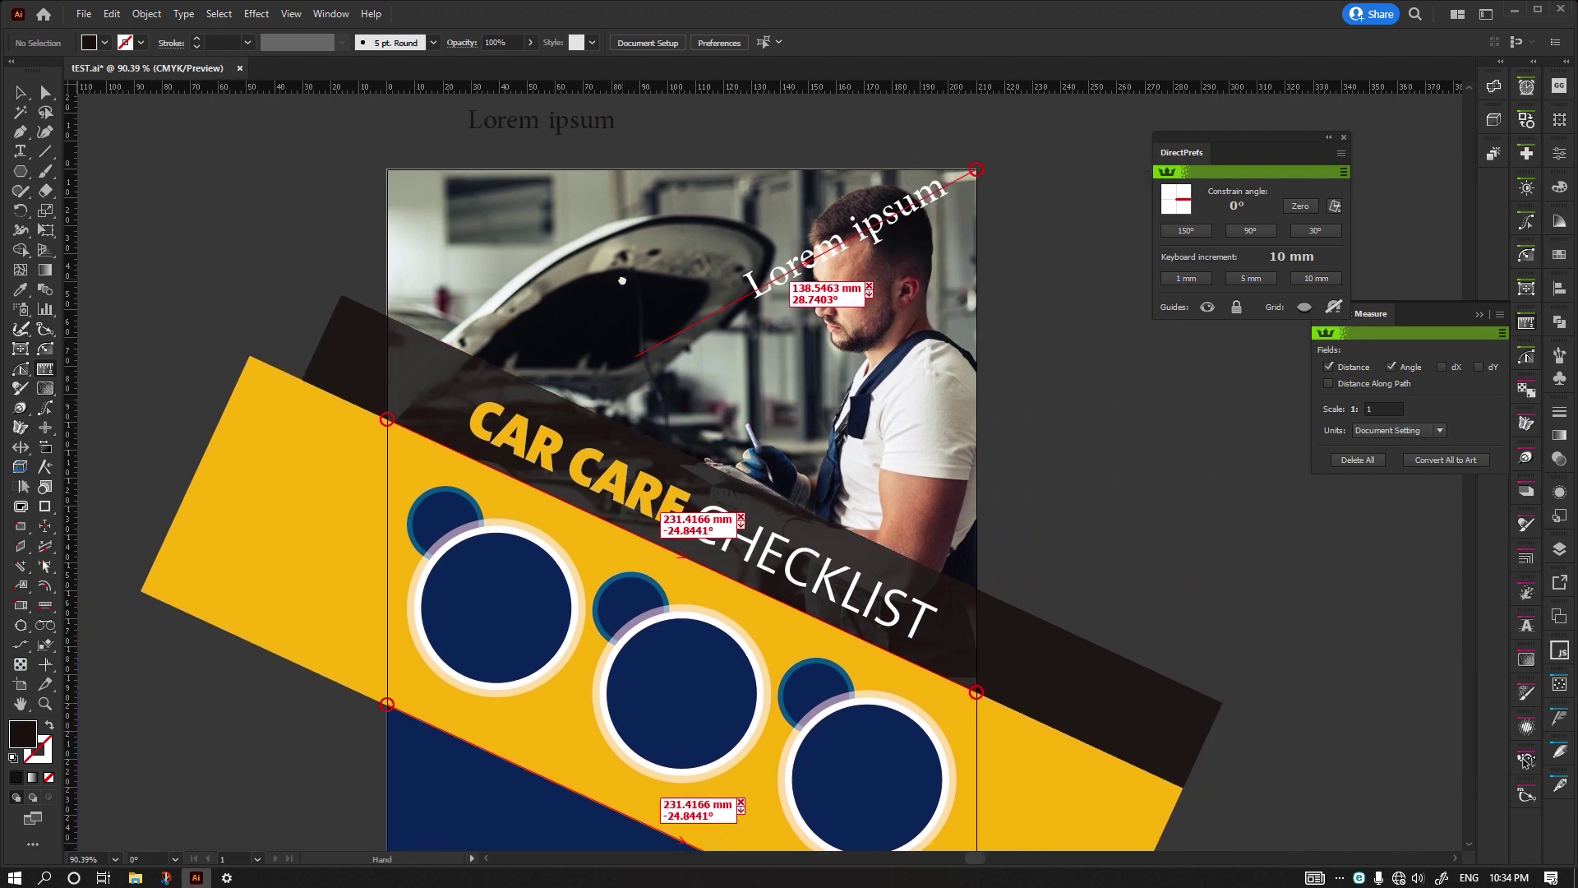
{"action": "left_click_drag", "start_coordinate": [890, 257], "coordinate": [619, 285]}
{"action": "left_click", "coordinate": [869, 287]}
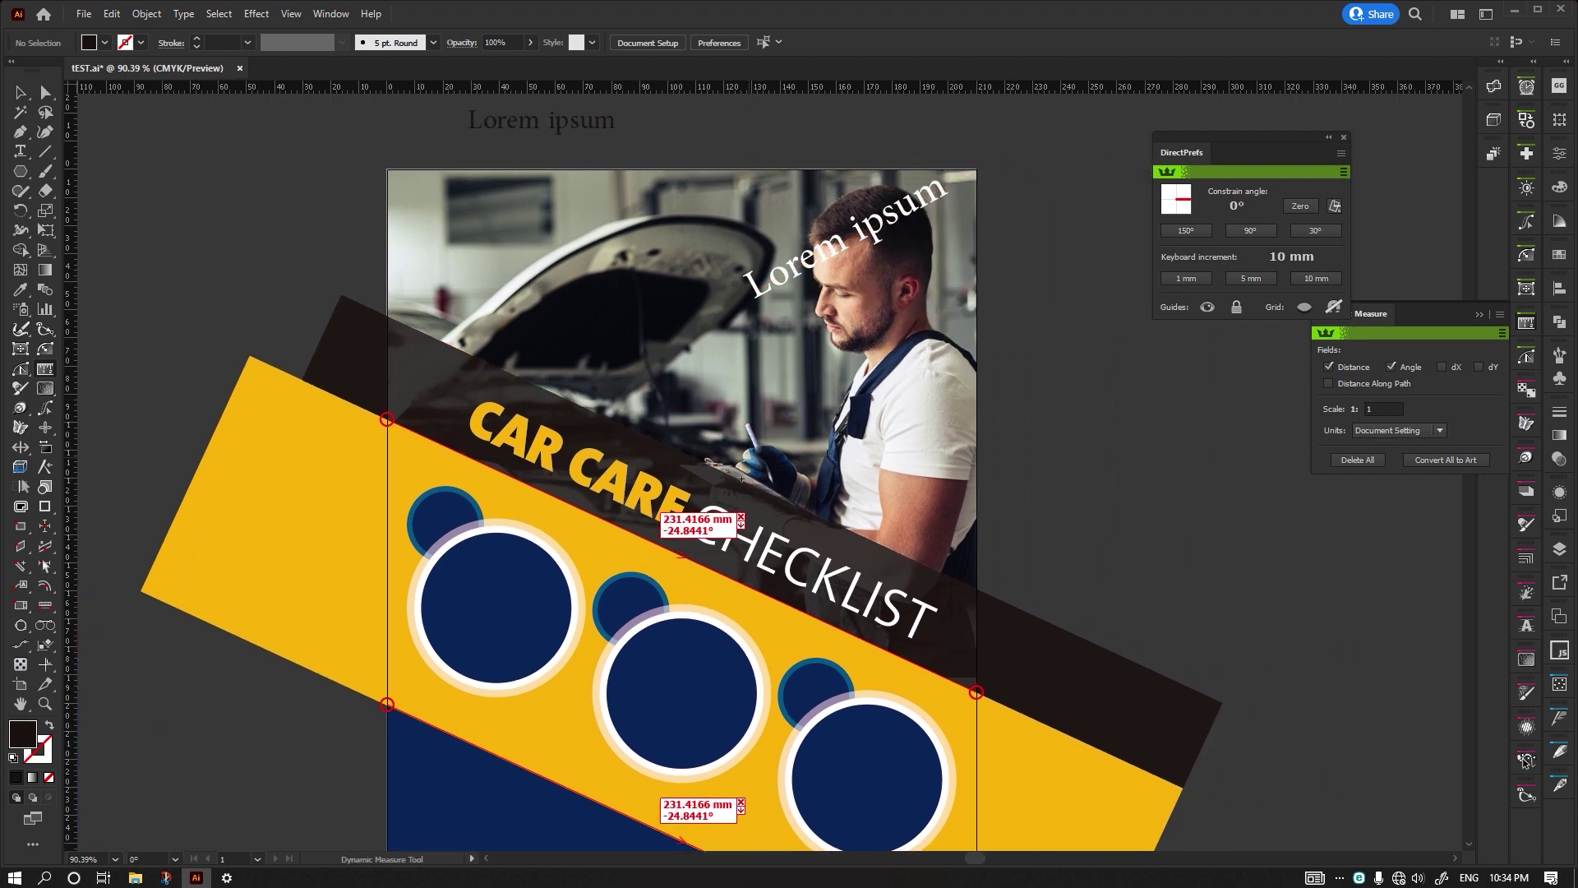
{"action": "scroll", "coordinate": [742, 478], "scroll_direction": "down", "scroll_amount": 3}
{"action": "left_click", "coordinate": [763, 393]}
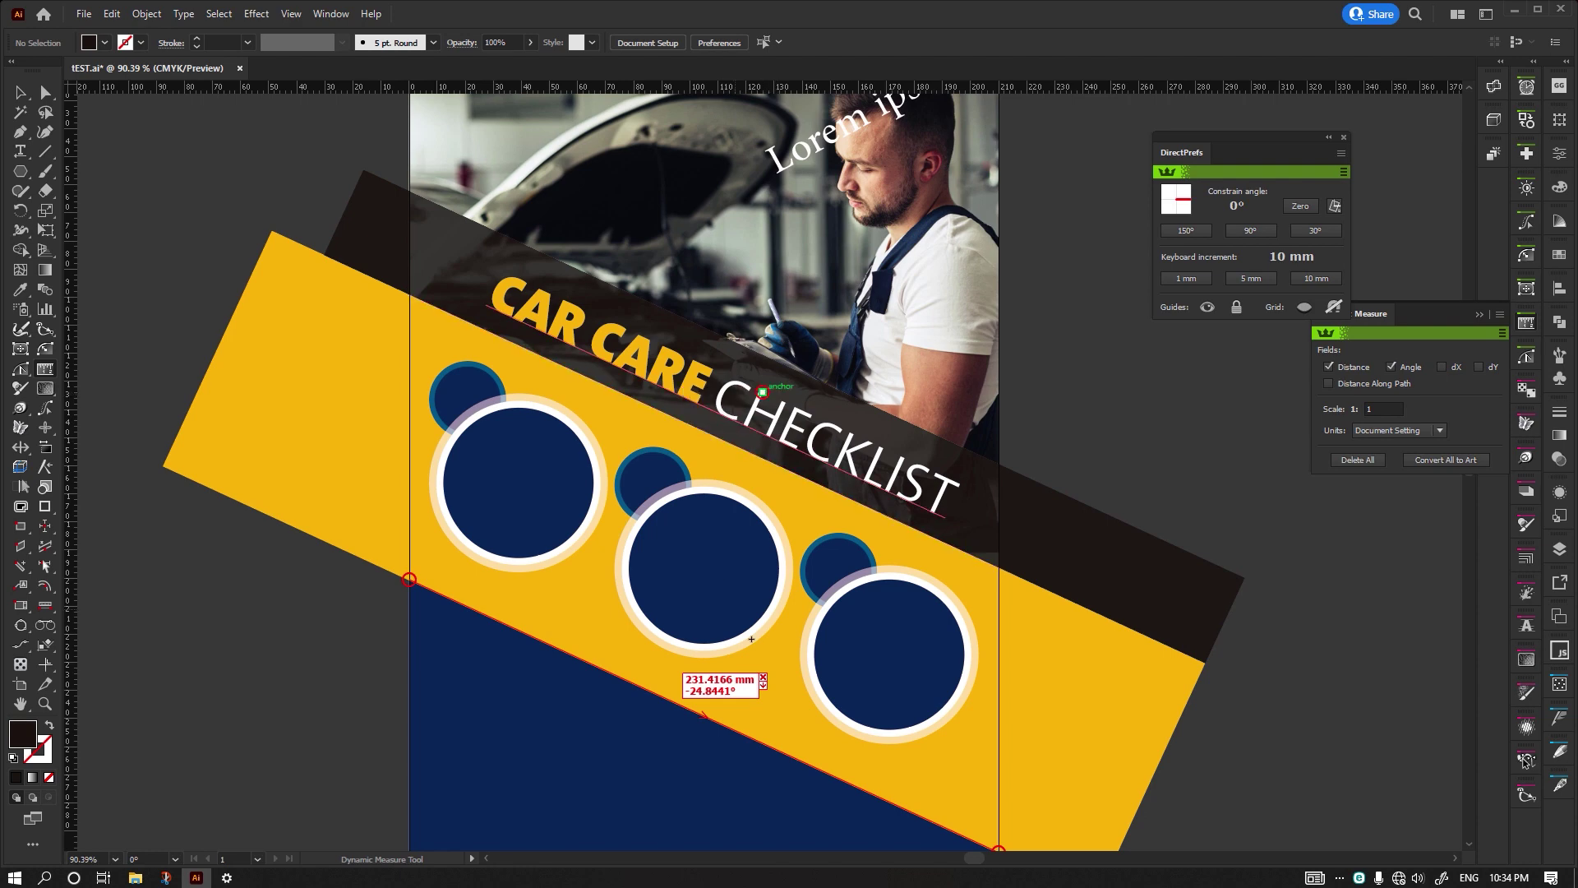
{"action": "left_click", "coordinate": [763, 678]}
{"action": "left_click", "coordinate": [20, 92]}
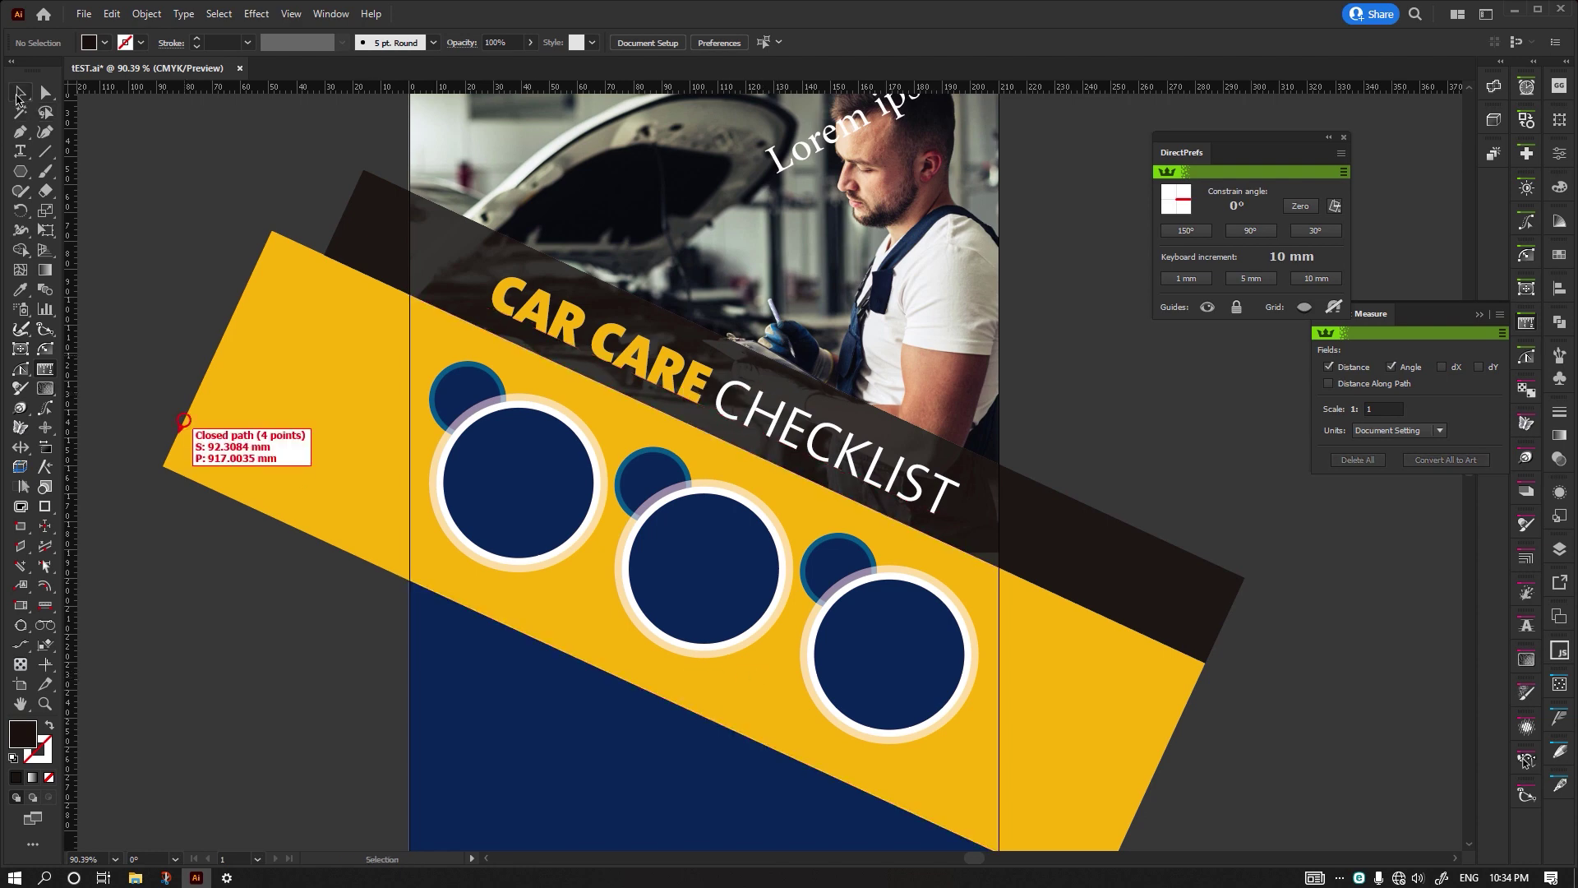
{"action": "left_click_drag", "start_coordinate": [316, 274], "coordinate": [517, 280]}
{"action": "scroll", "coordinate": [516, 279], "scroll_direction": "down", "scroll_amount": 1}
- Run the LAScripts 'cropulka Extra layer from artboard.jsx' script to crop the overhanging band and banner
{"action": "scroll", "coordinate": [493, 281], "scroll_direction": "down", "scroll_amount": 1}
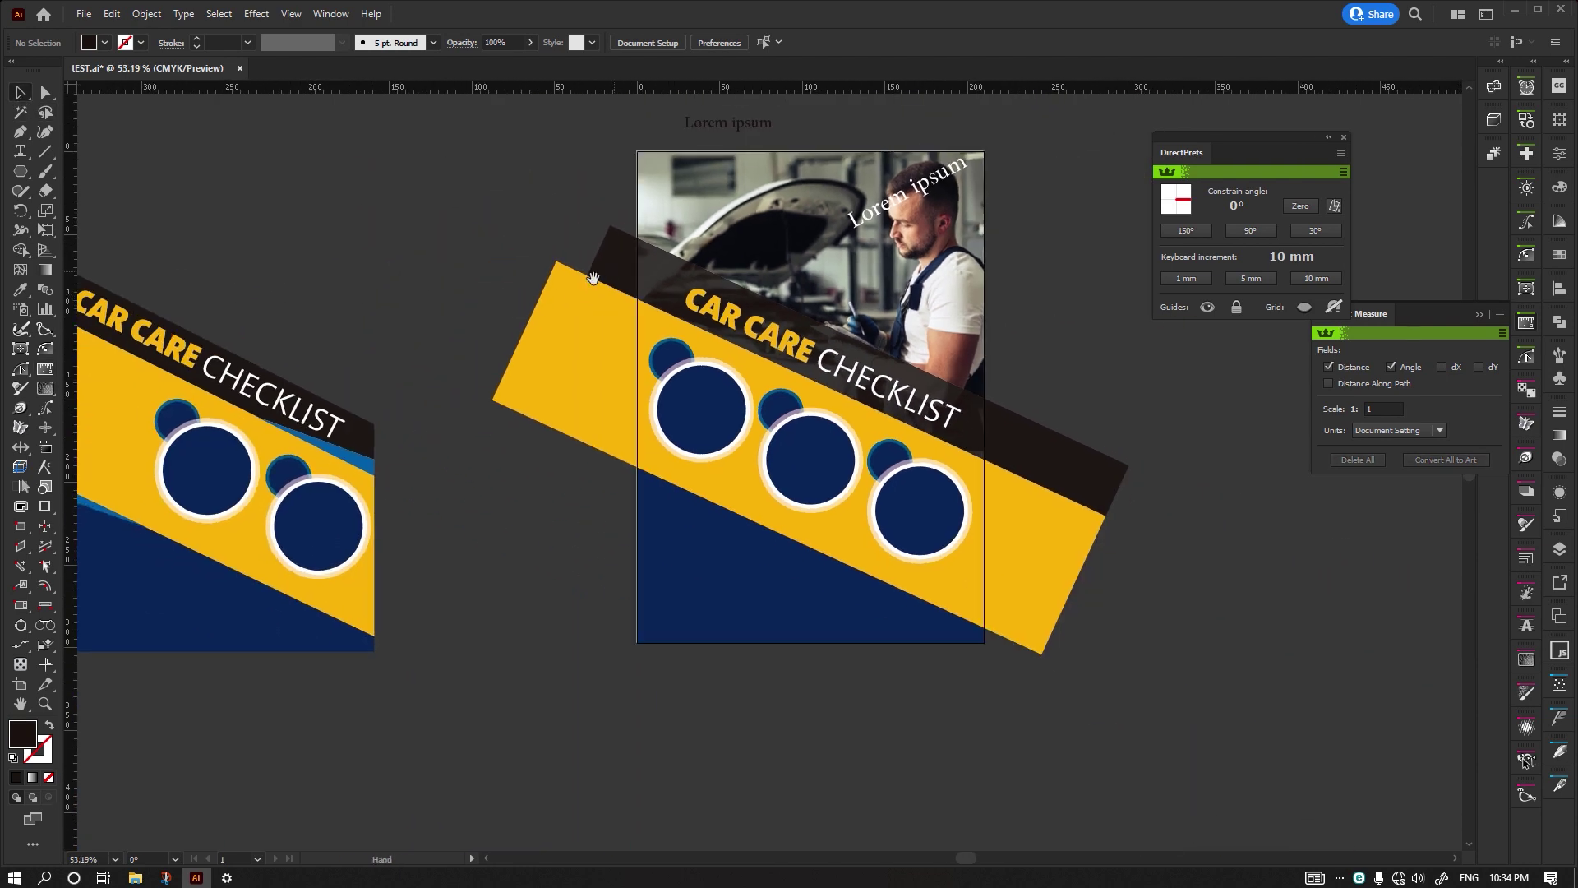
{"action": "scroll", "coordinate": [448, 281], "scroll_direction": "down", "scroll_amount": 1}
{"action": "scroll", "coordinate": [493, 277], "scroll_direction": "up", "scroll_amount": 1}
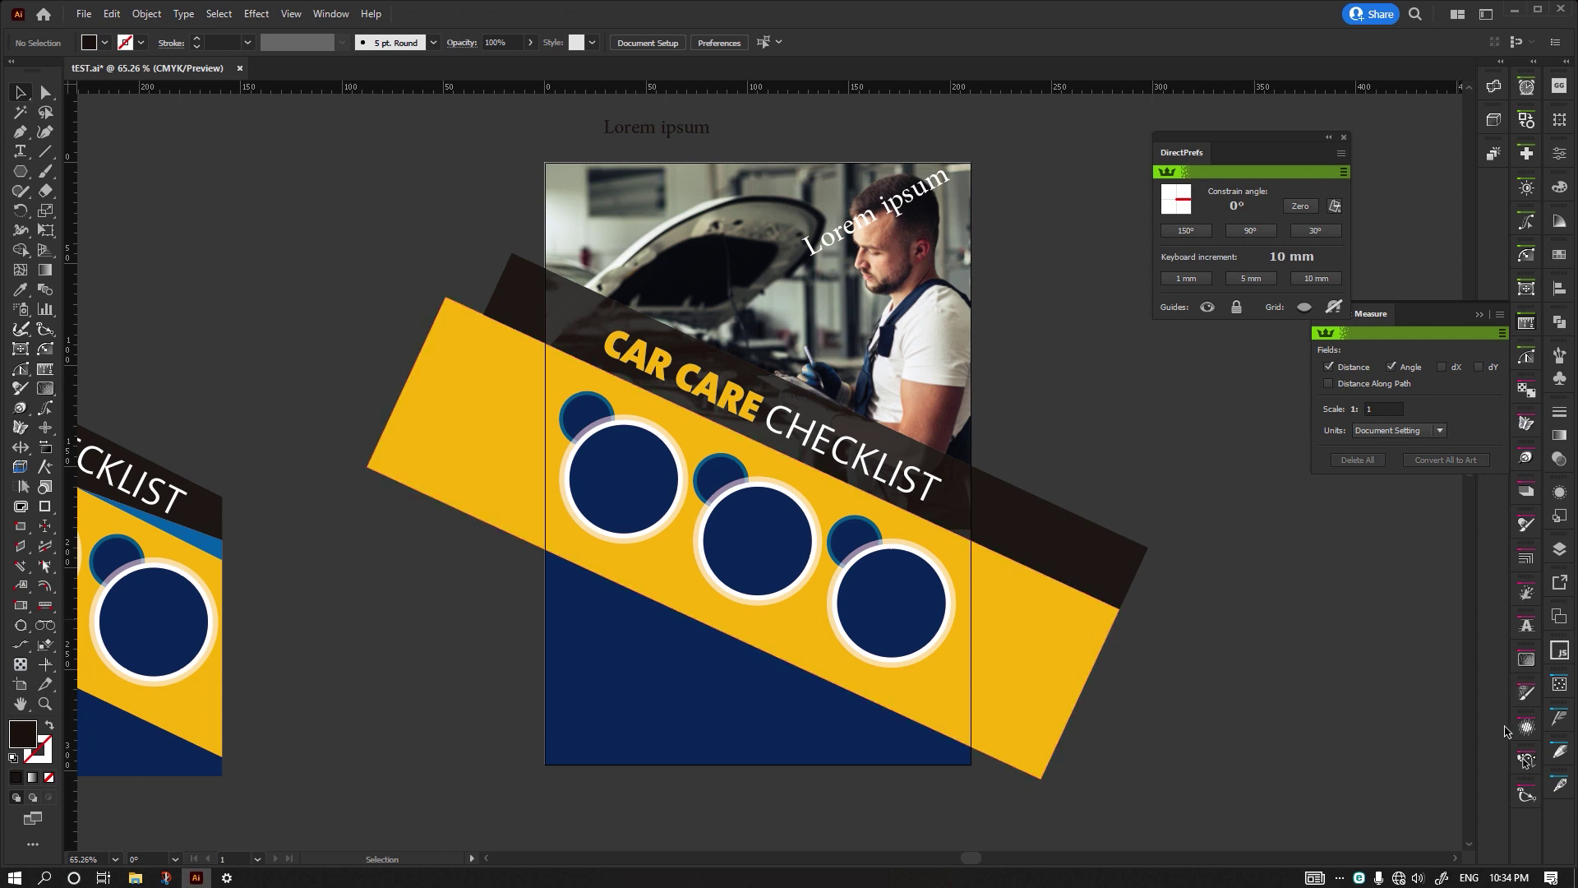
{"action": "left_click", "coordinate": [1559, 654]}
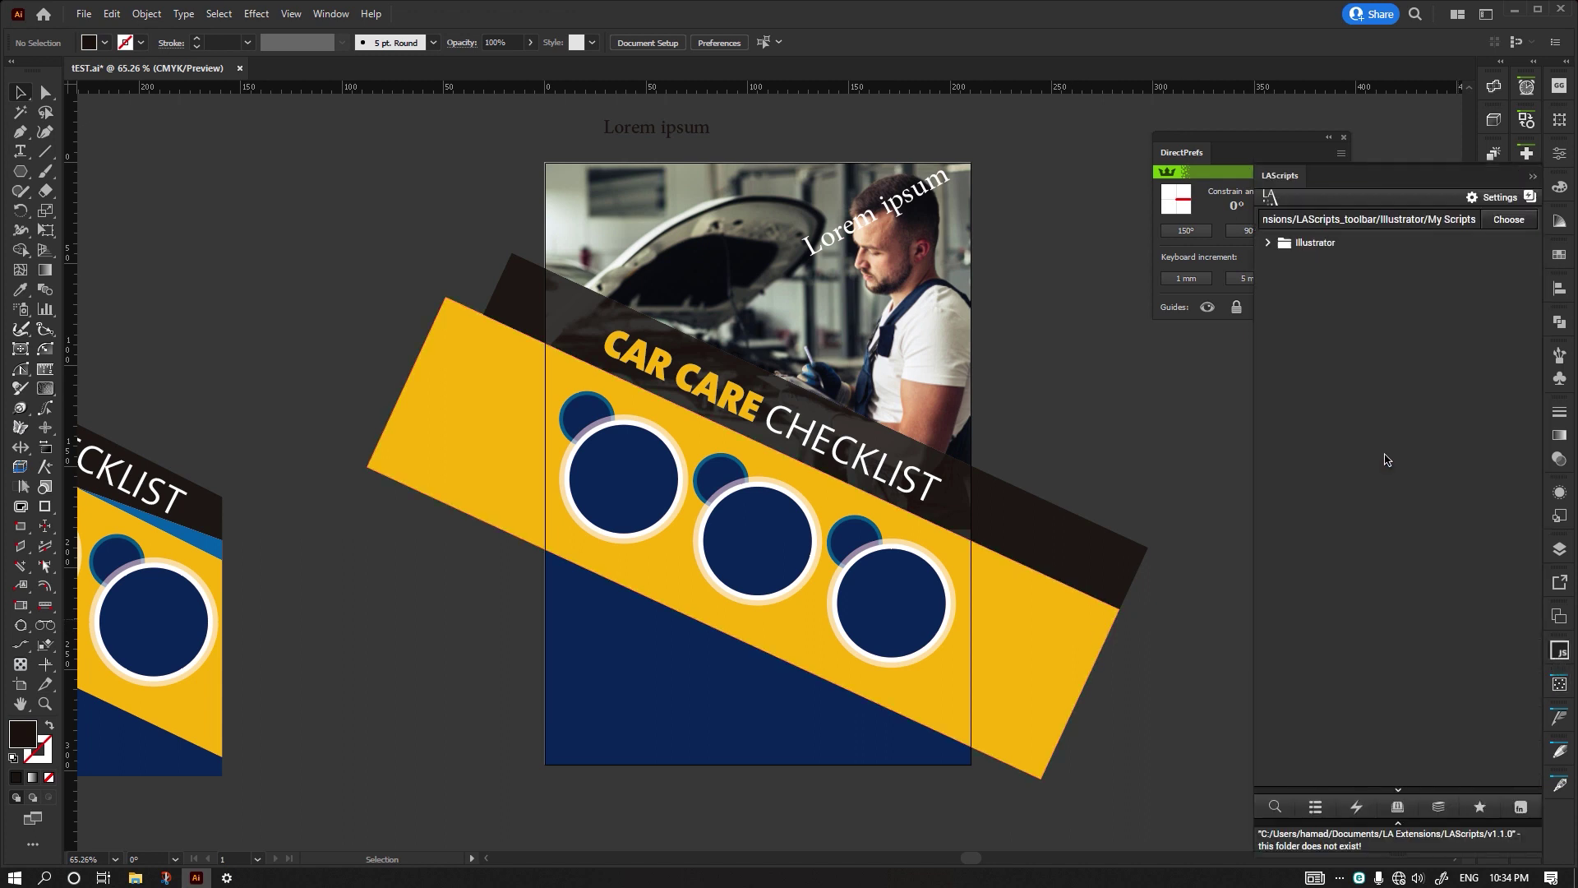
{"action": "left_click", "coordinate": [1268, 244]}
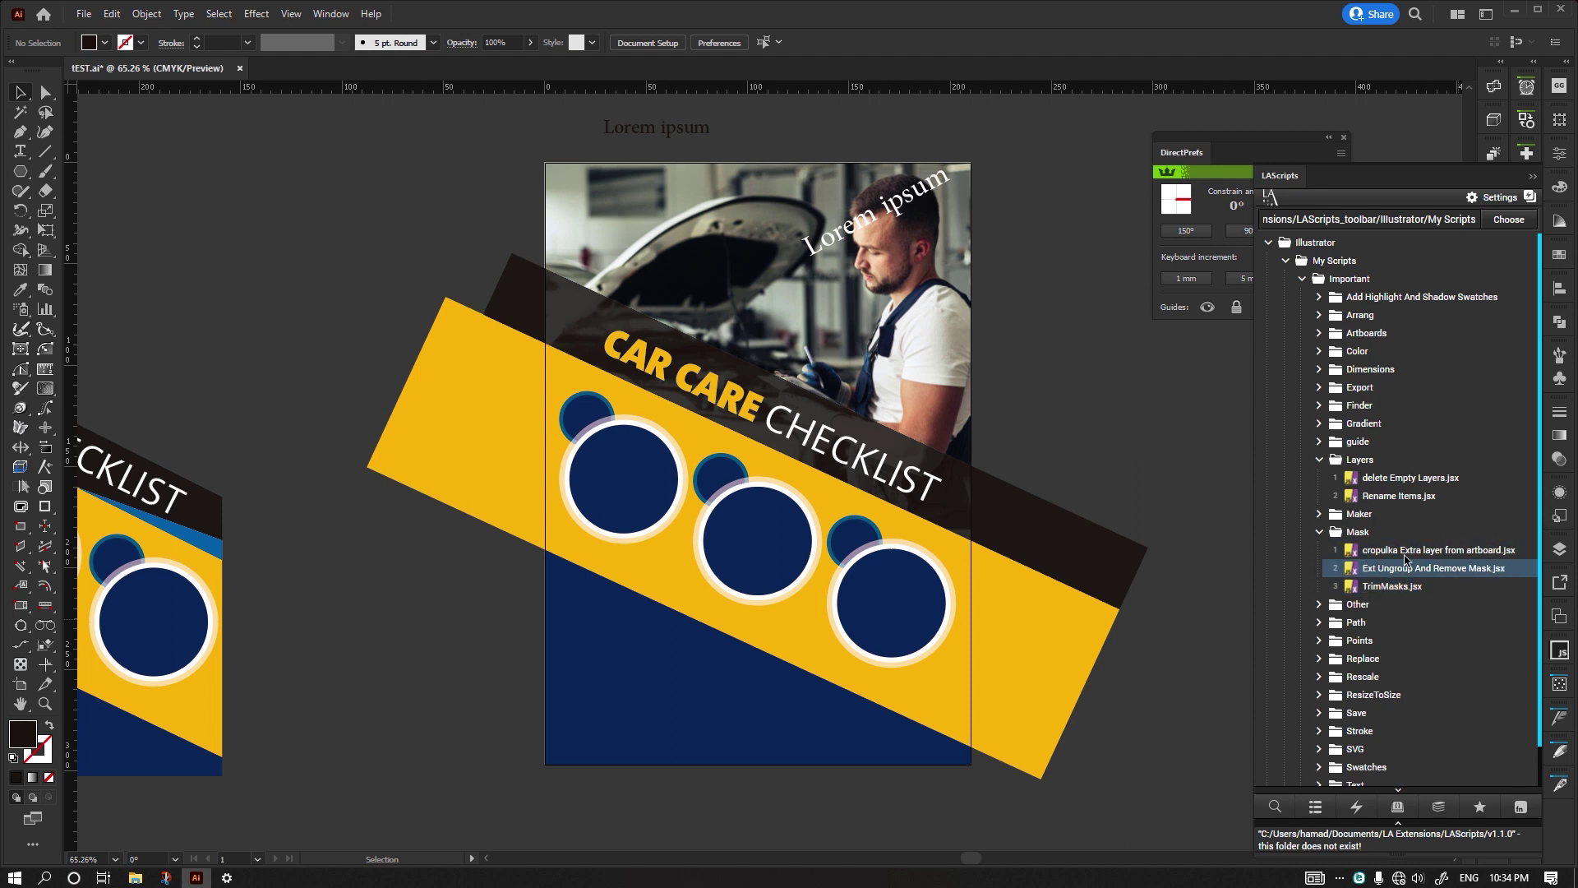
{"action": "left_click", "coordinate": [1464, 555]}
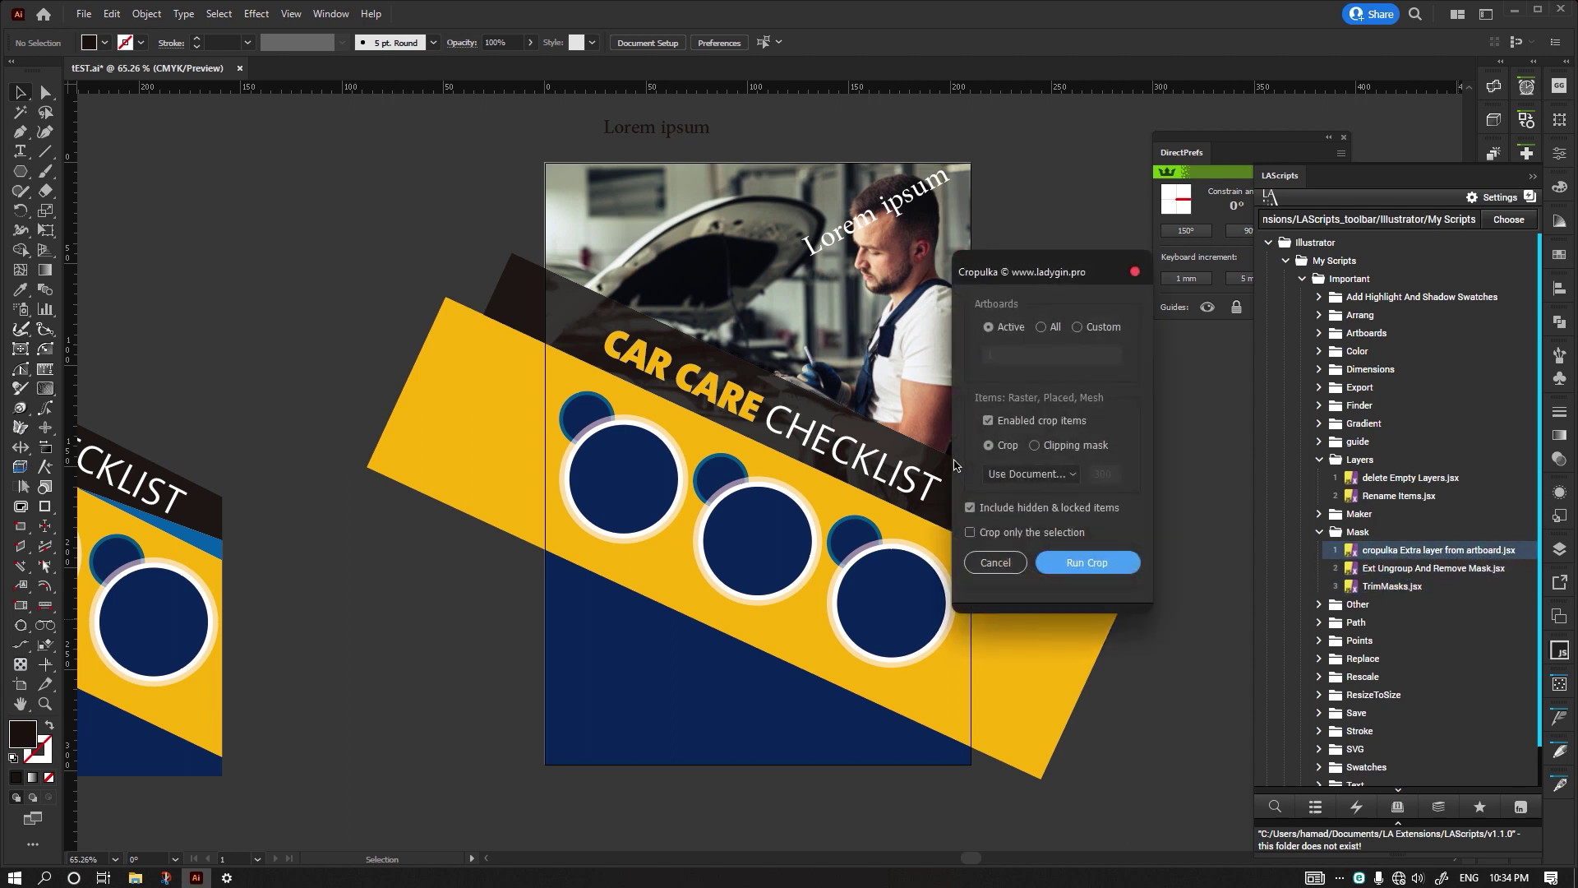
{"action": "left_click", "coordinate": [1089, 566]}
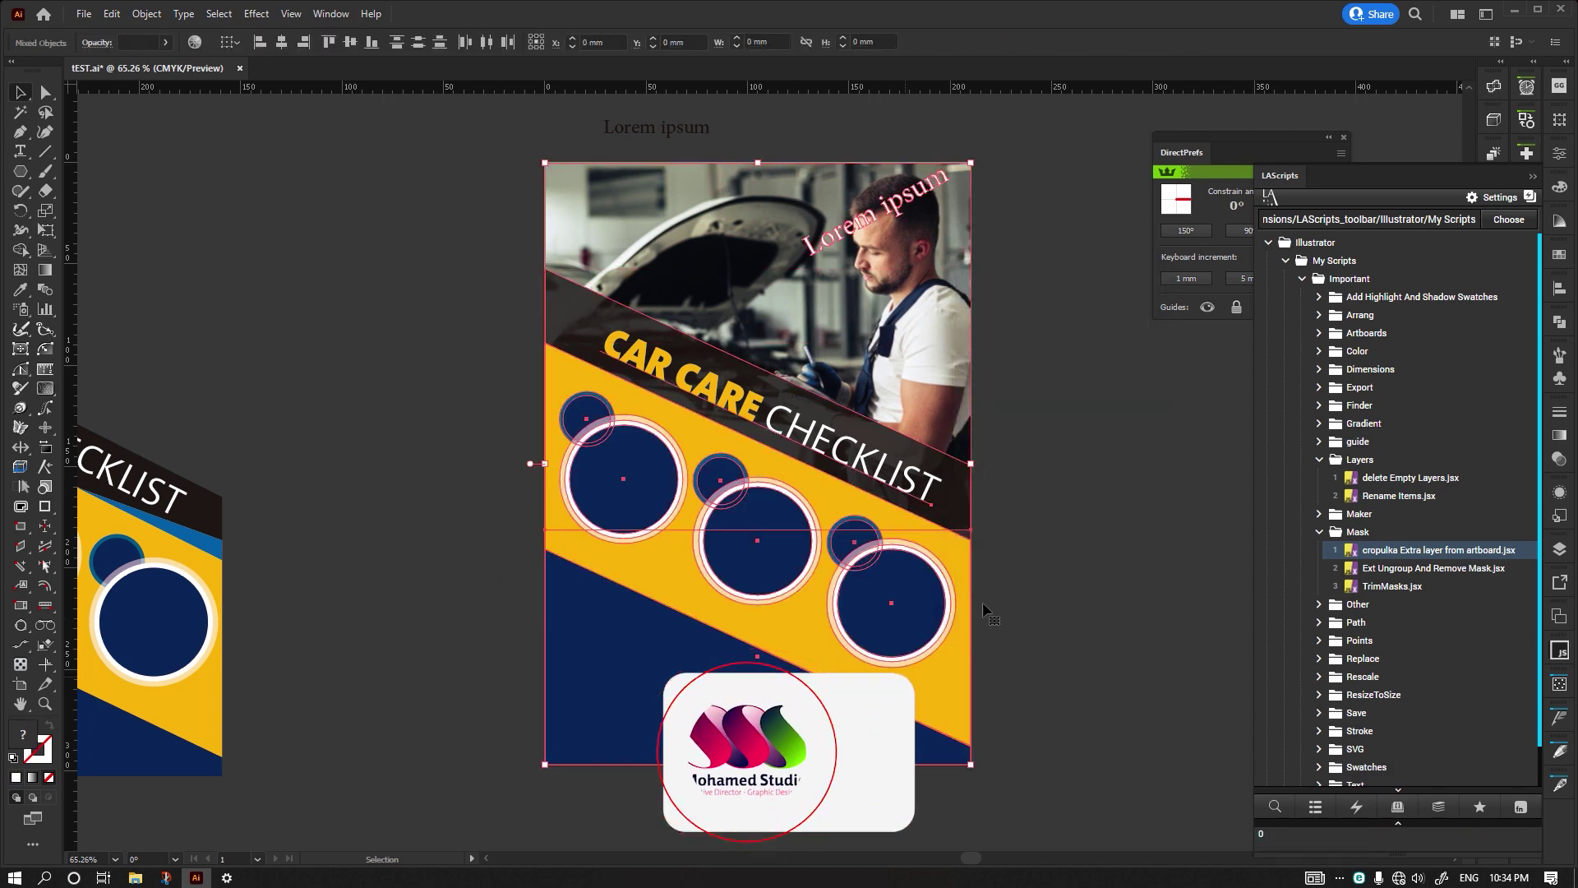
{"action": "left_click_drag", "start_coordinate": [997, 578], "coordinate": [805, 534]}
- Collapse the LAScripts panel from the right dock
{"action": "scroll", "coordinate": [805, 534], "scroll_direction": "down", "scroll_amount": 3}
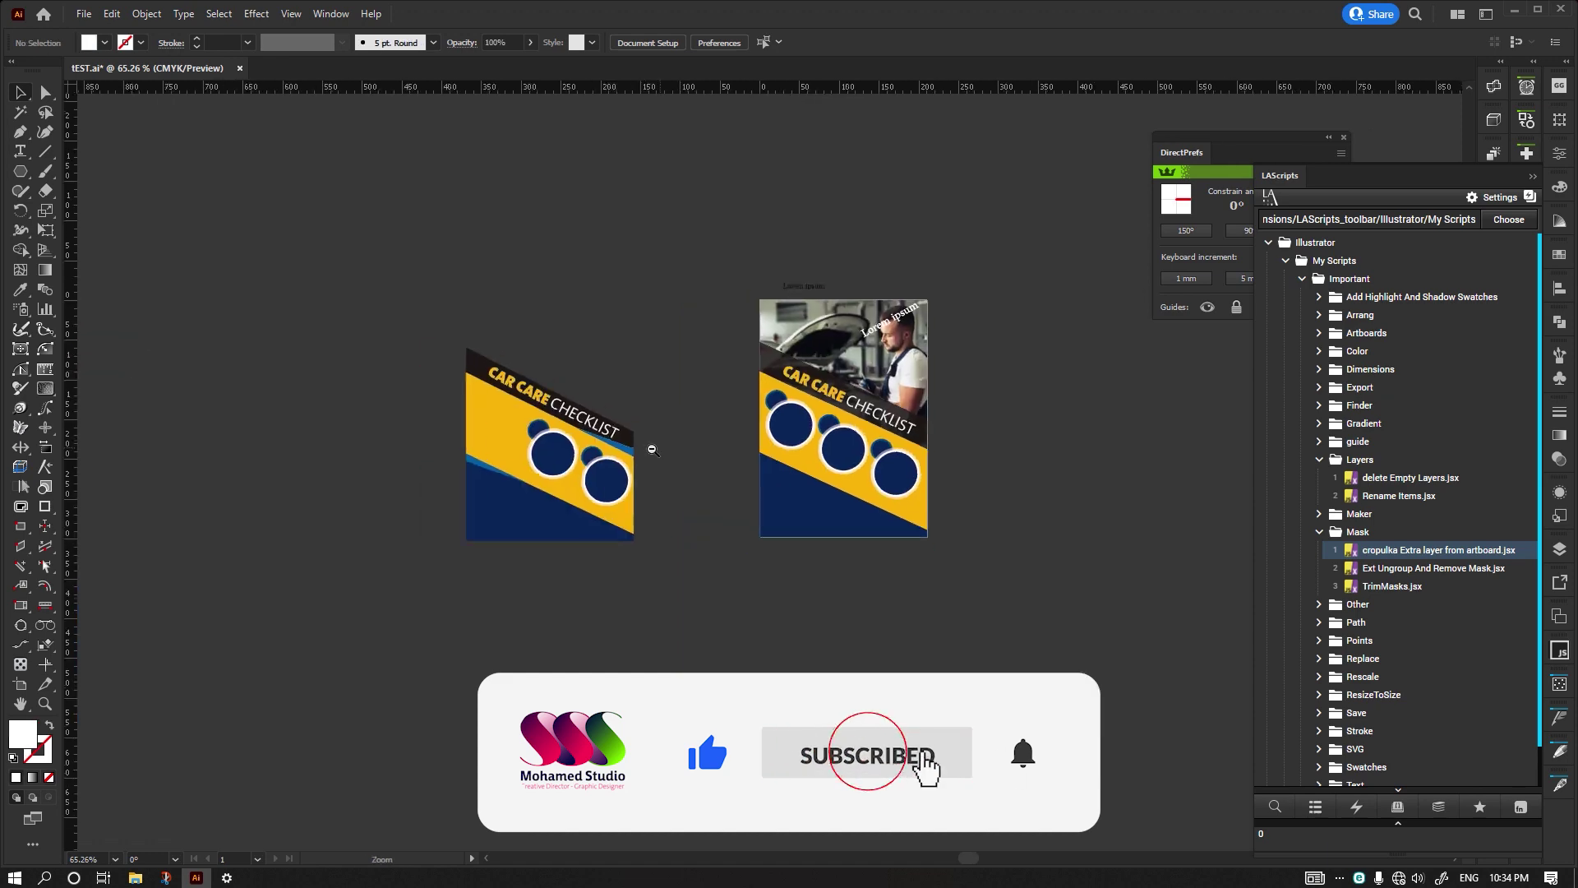
{"action": "scroll", "coordinate": [805, 534], "scroll_direction": "up", "scroll_amount": 5}
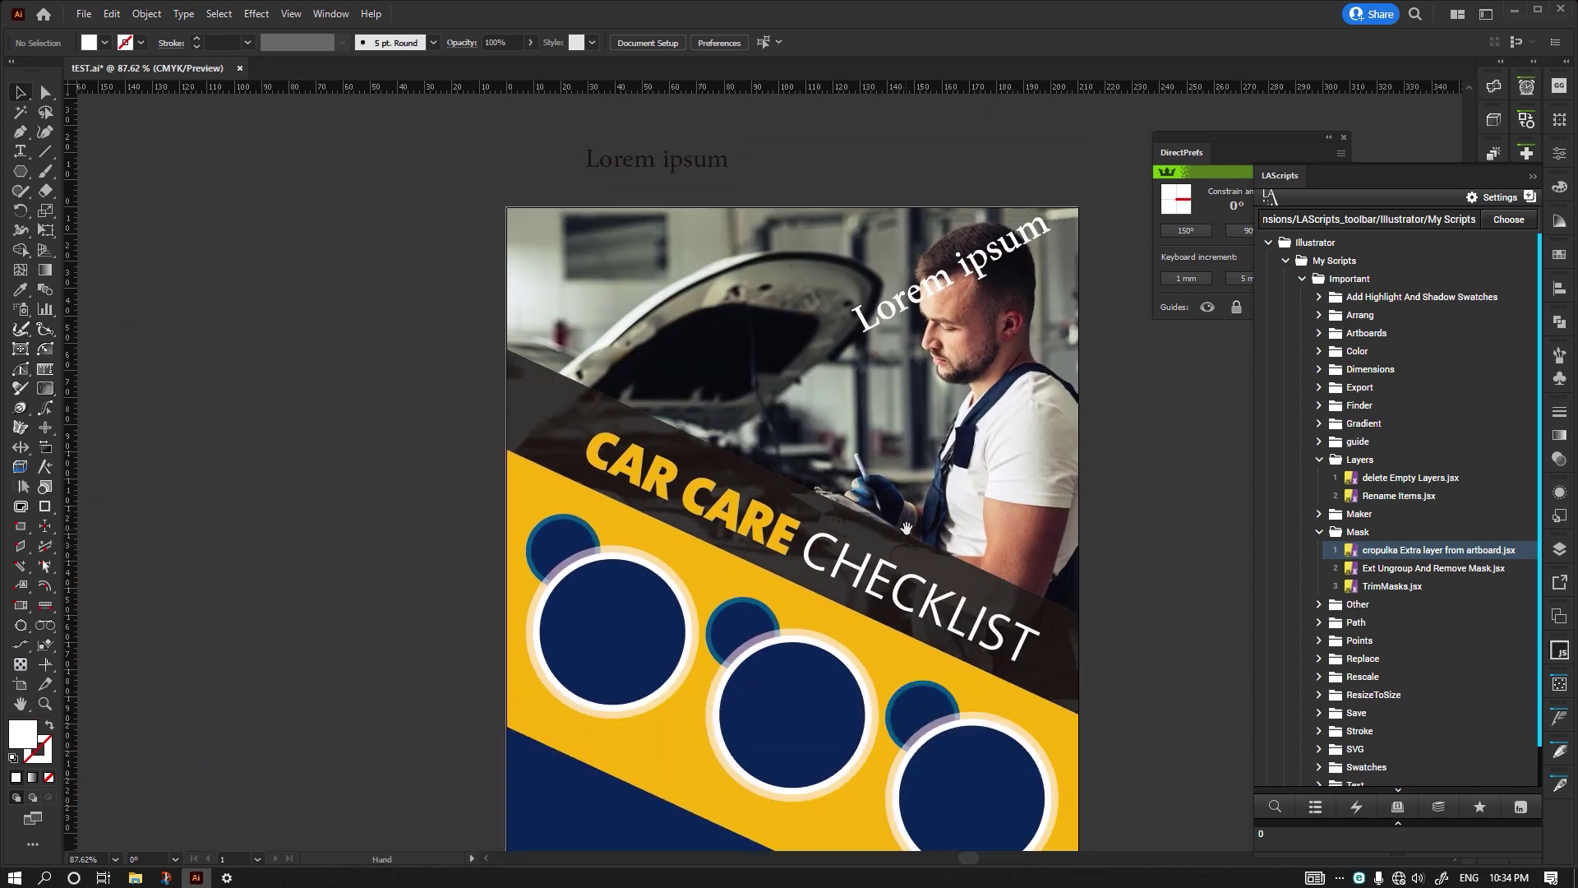
{"action": "left_click", "coordinate": [1531, 177]}
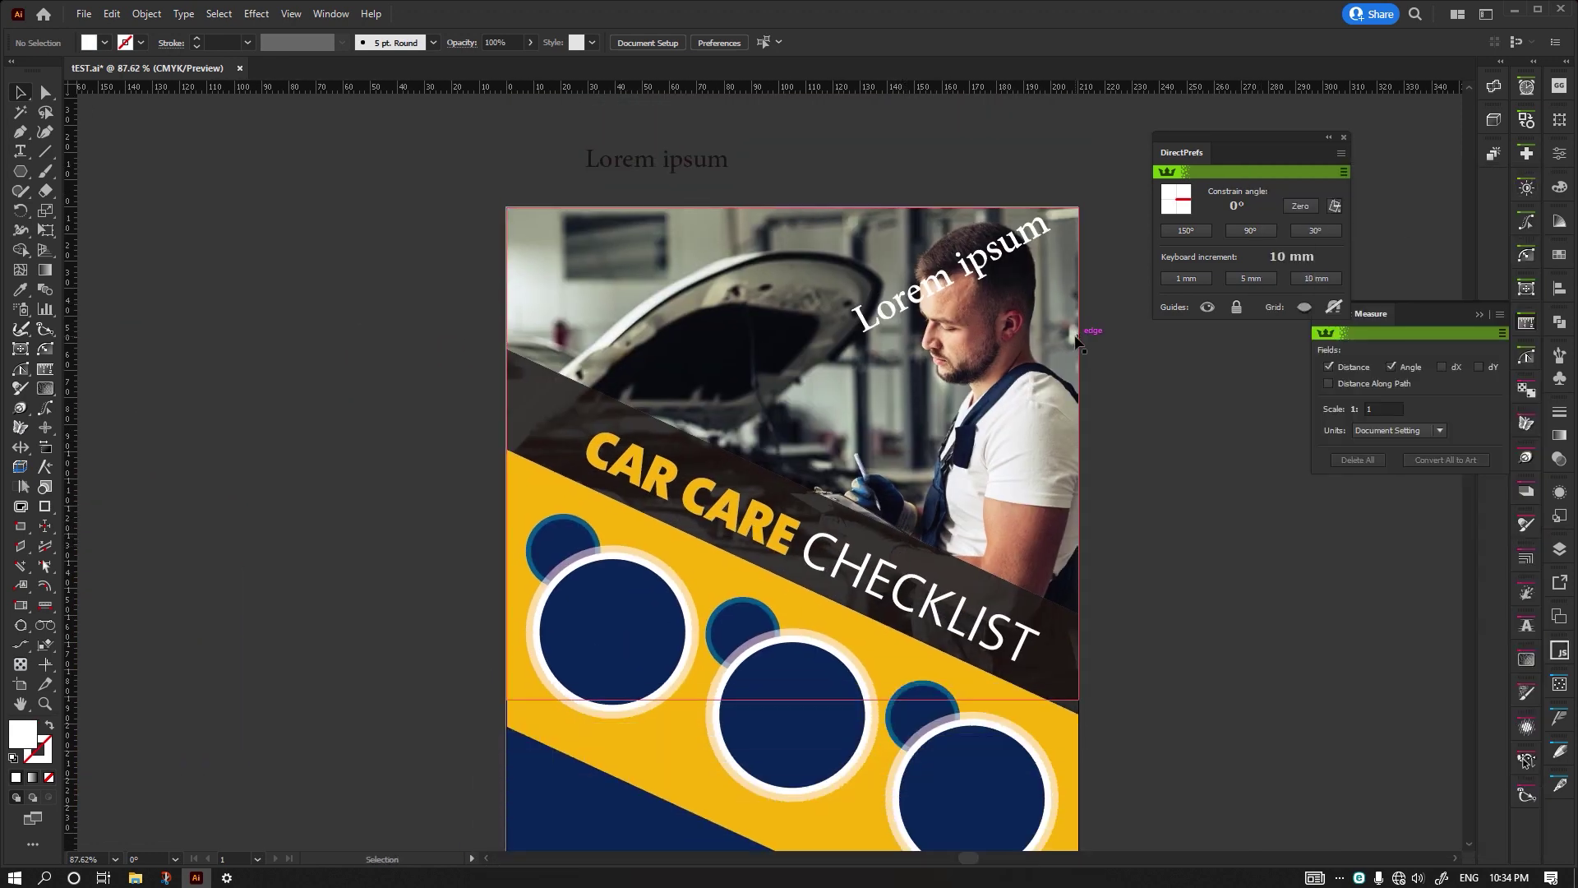